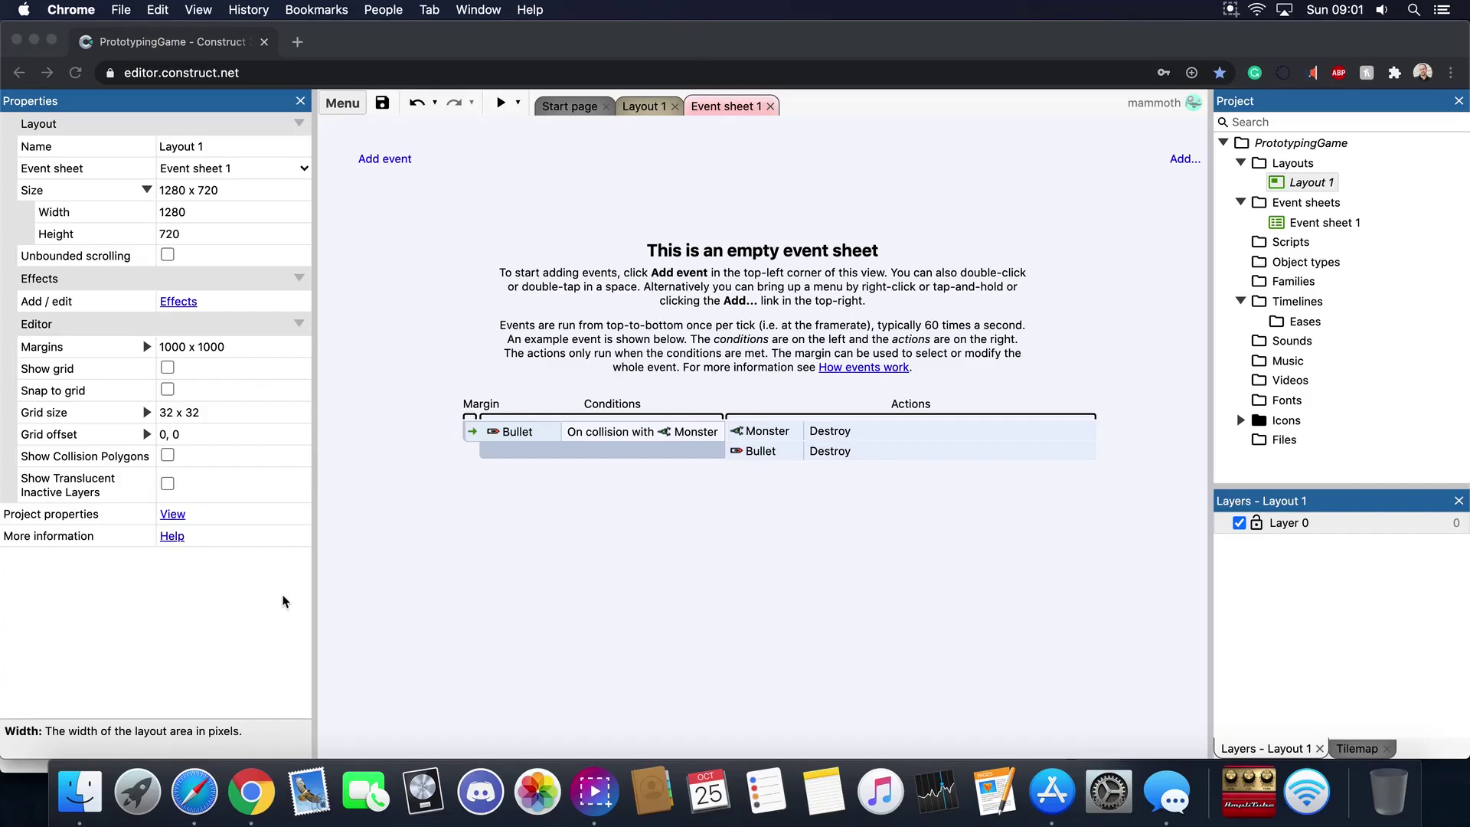
# Switch from the empty event sheet to the blank 1280 x 720 Layout 1 canvas
pyautogui.click(628, 111)
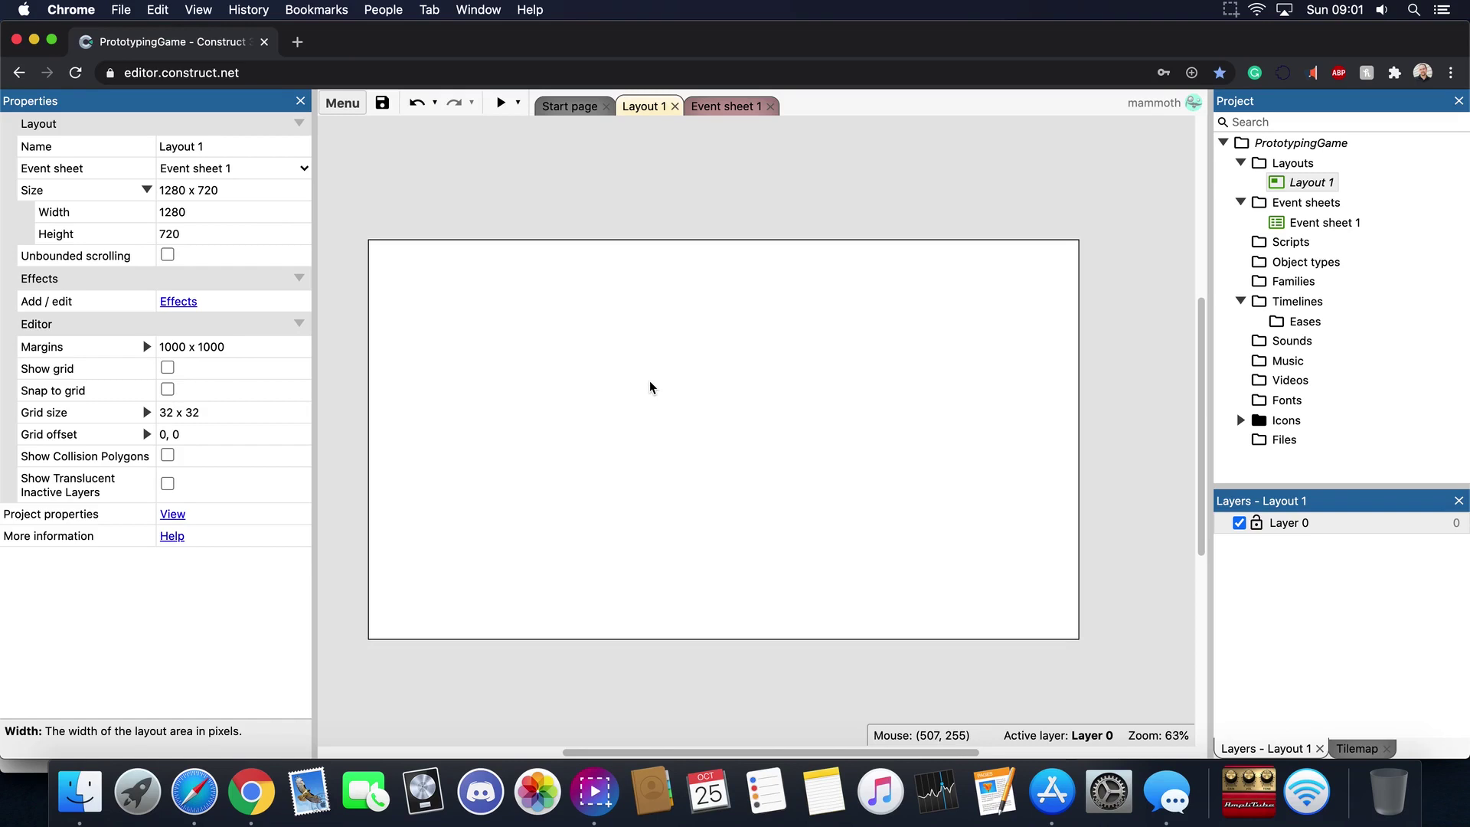
# Insert a new object from the layout's context menu, choosing Sprite from the plugin list
pyautogui.rightClick(692, 370)
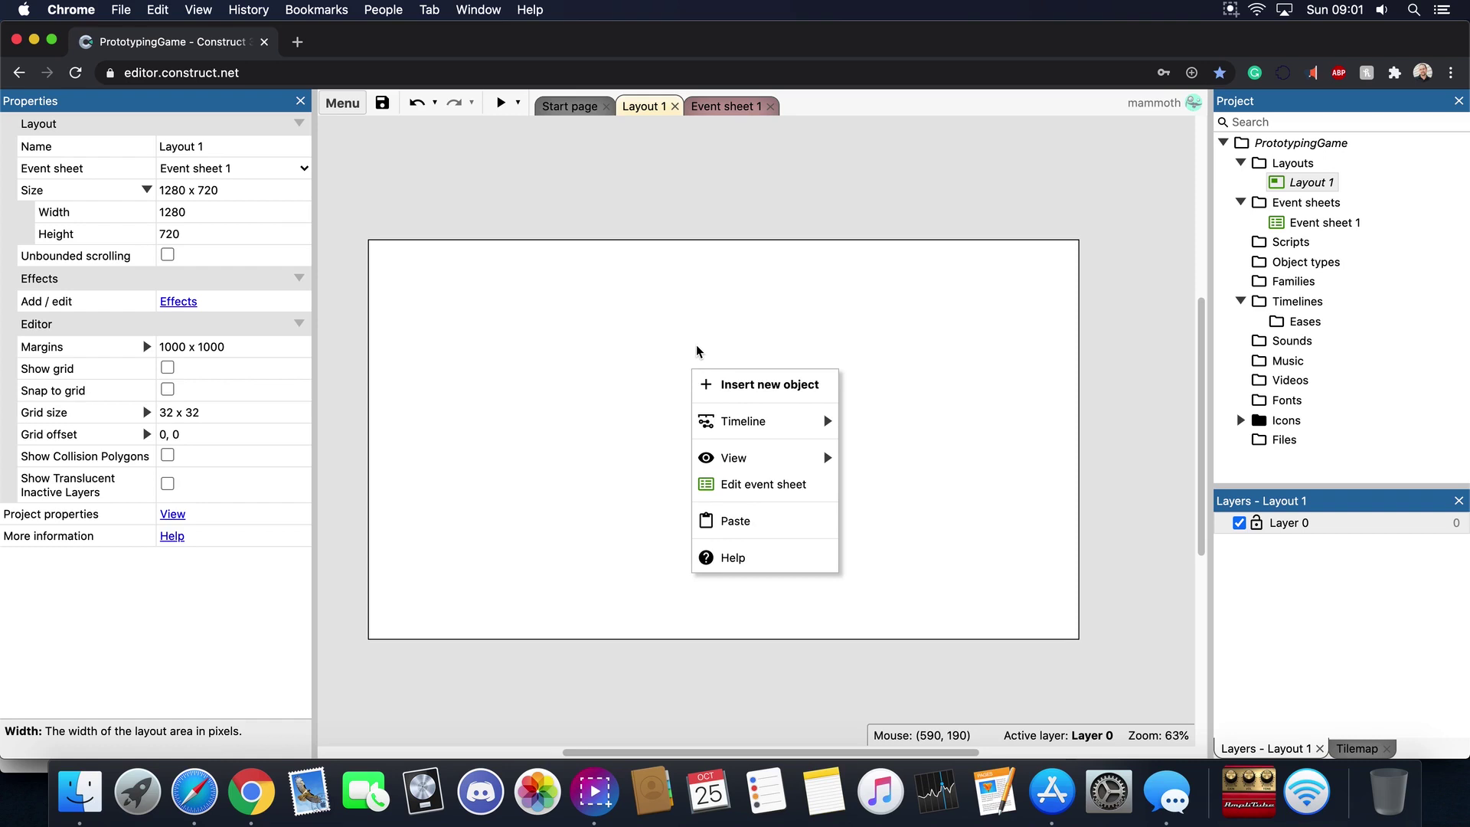
pyautogui.click(731, 388)
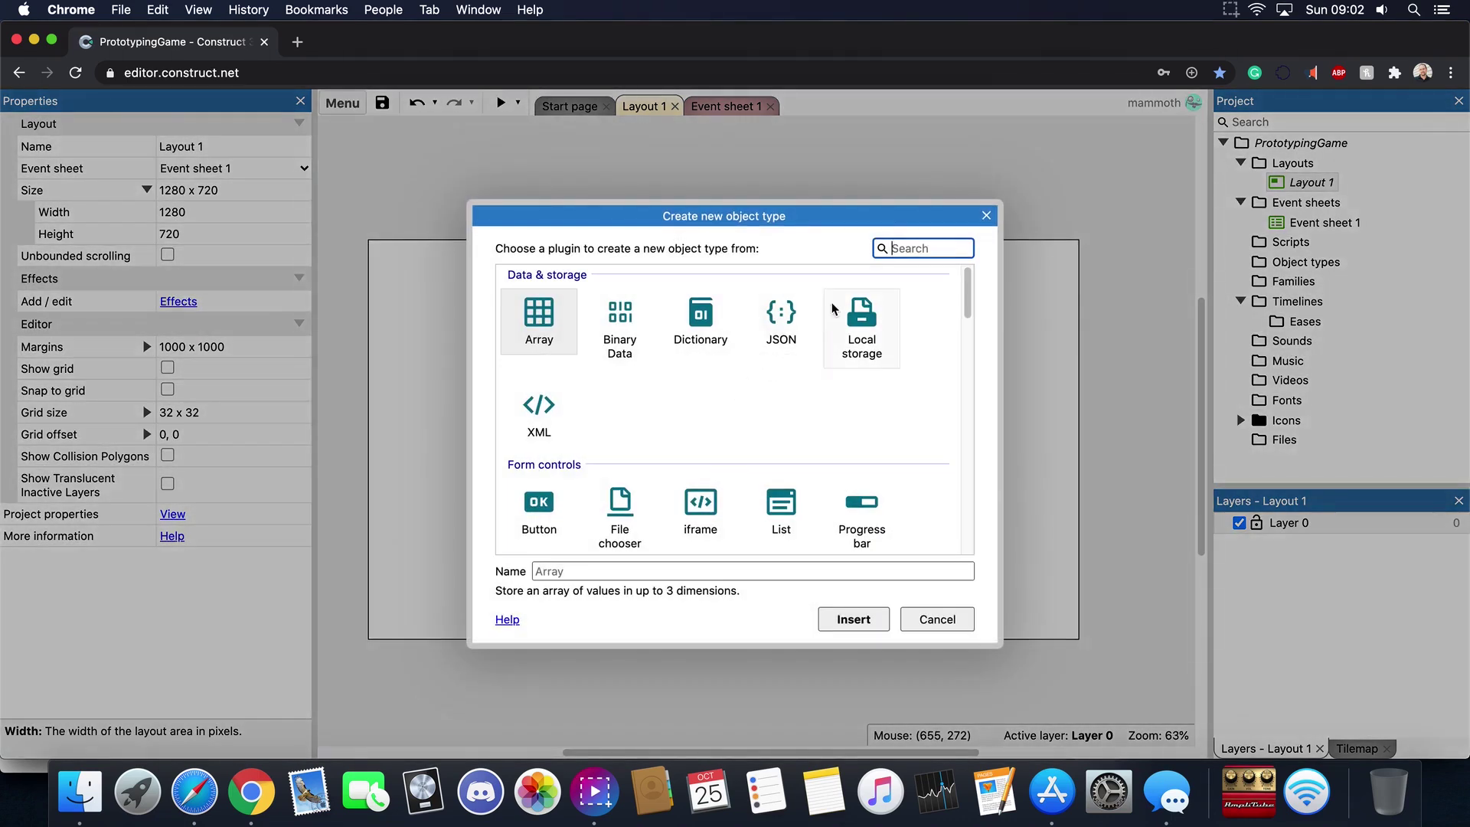
pyautogui.scroll(-1, 768, 329)
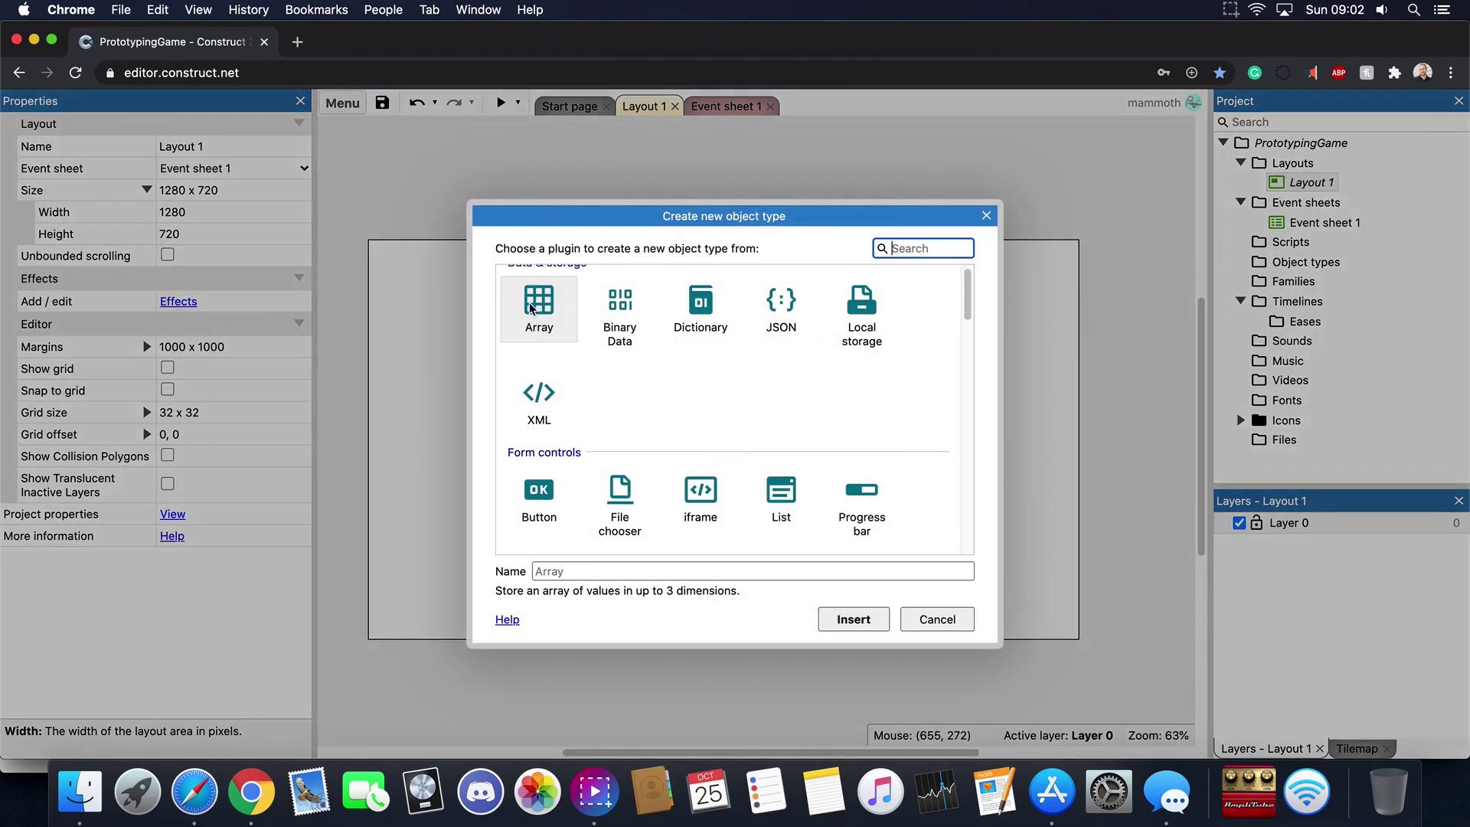
pyautogui.scroll(-2, 858, 337)
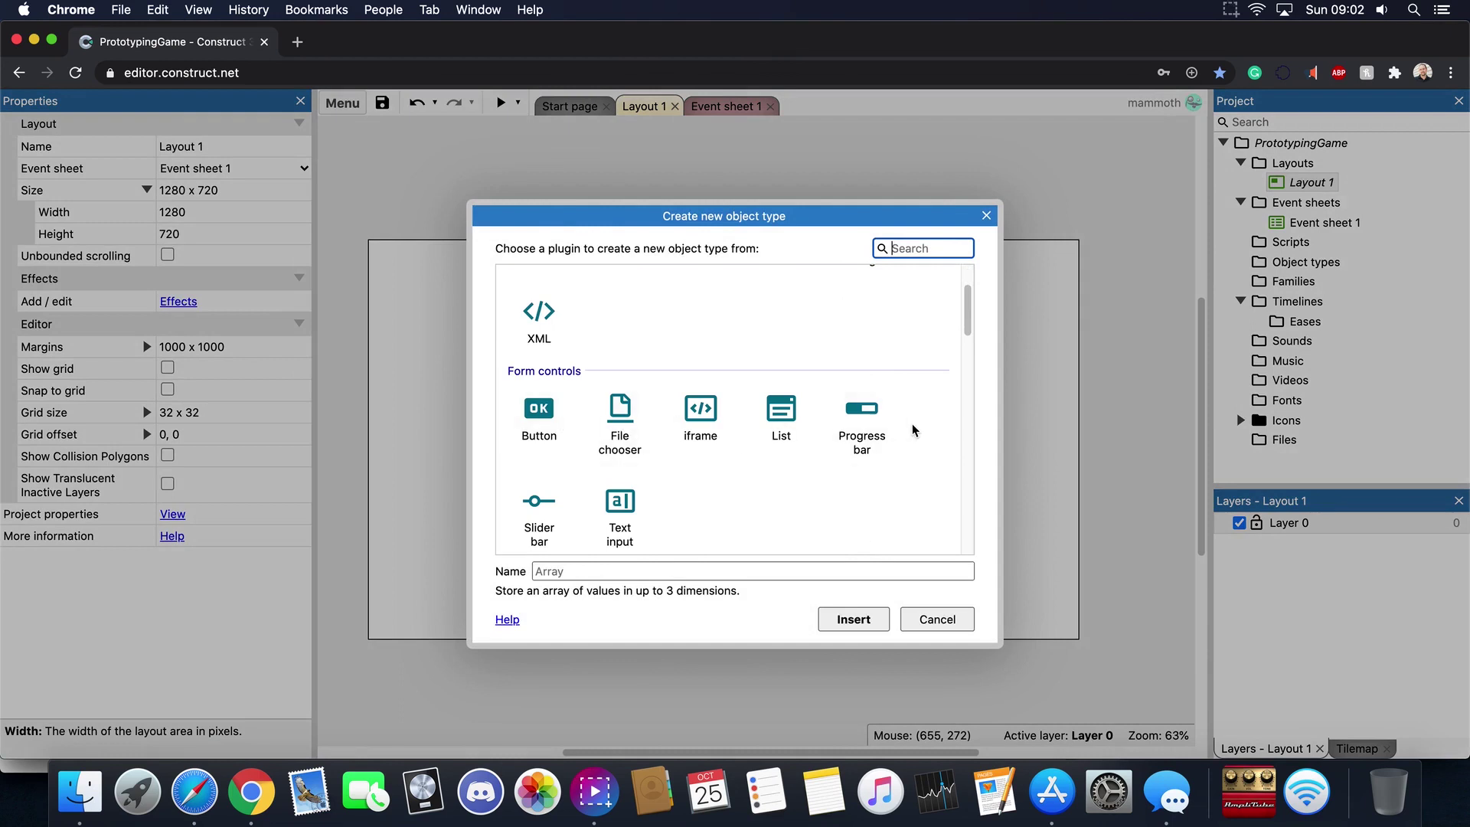
pyautogui.scroll(-10, 878, 427)
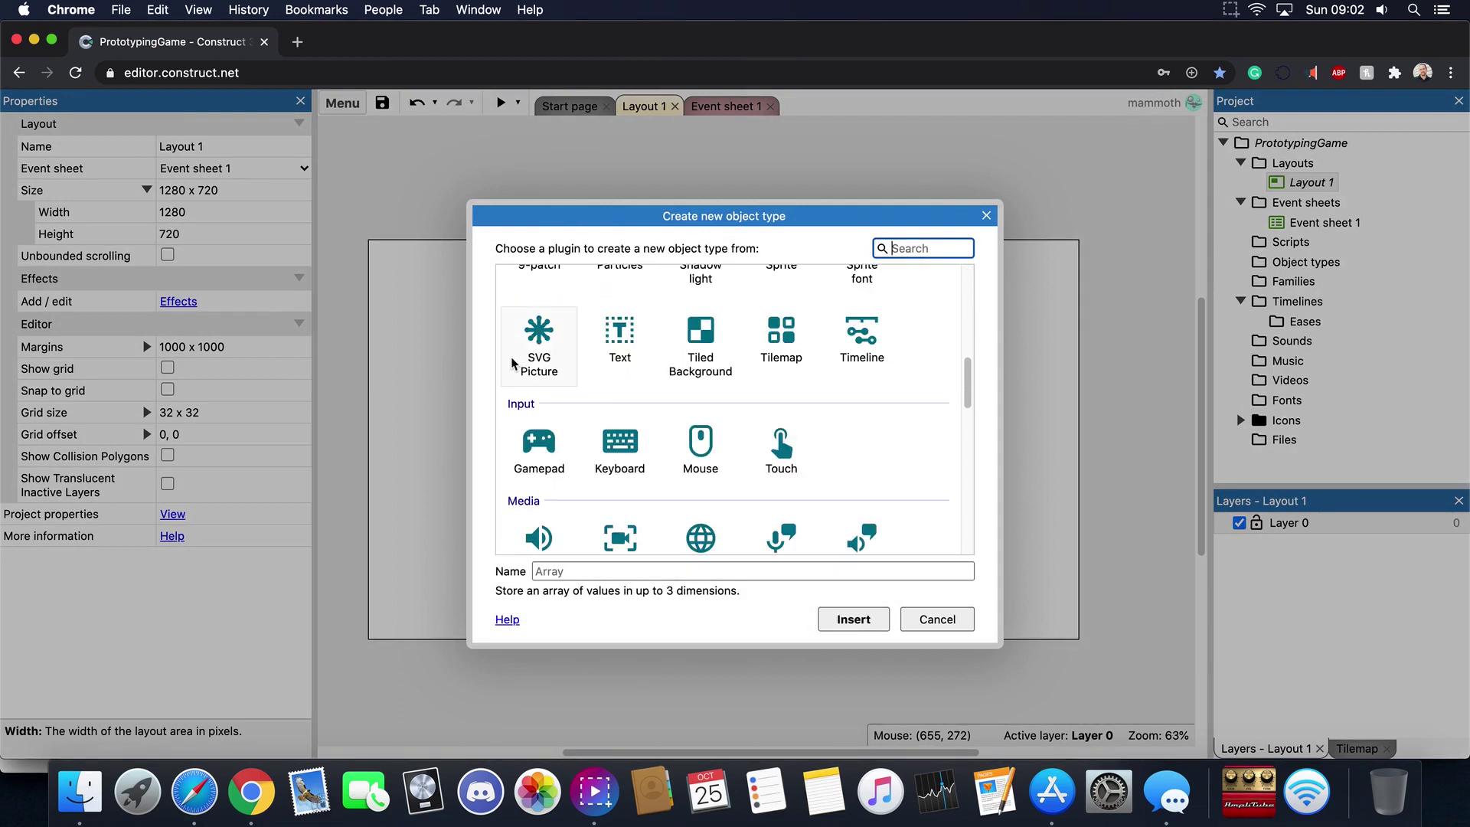
pyautogui.scroll(2, 555, 368)
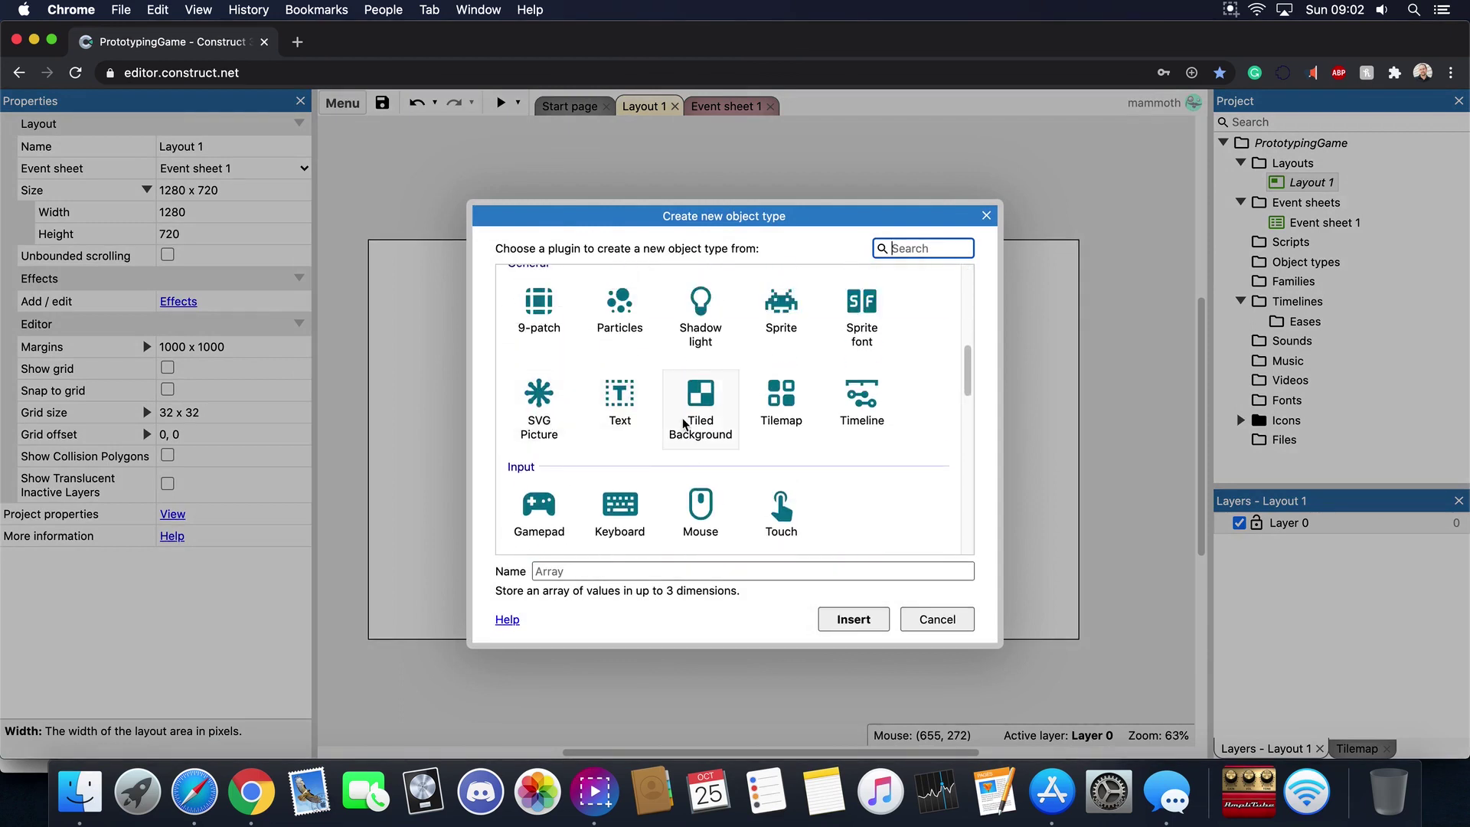
pyautogui.scroll(-1, 785, 398)
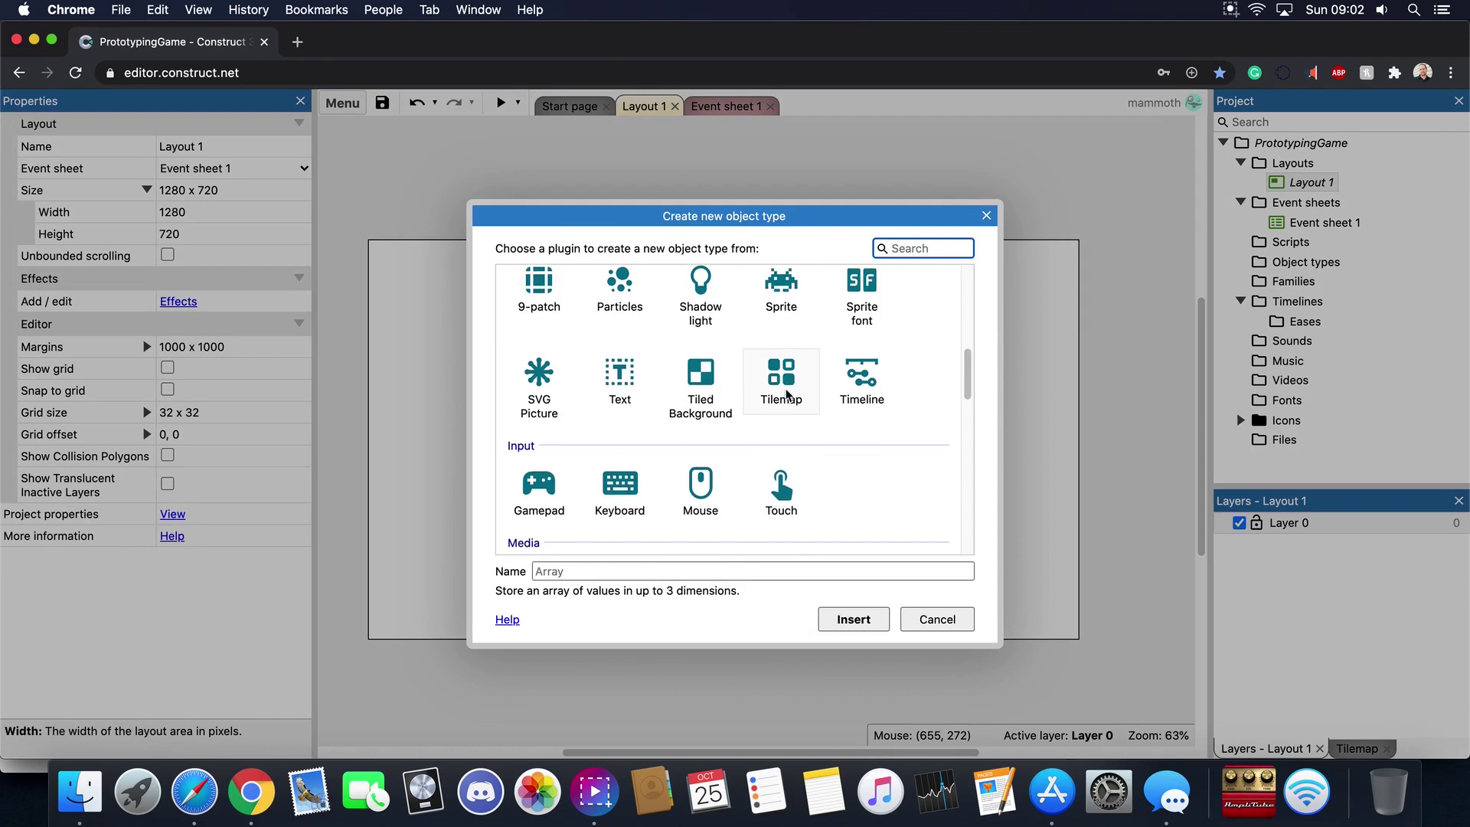
pyautogui.scroll(6, 833, 348)
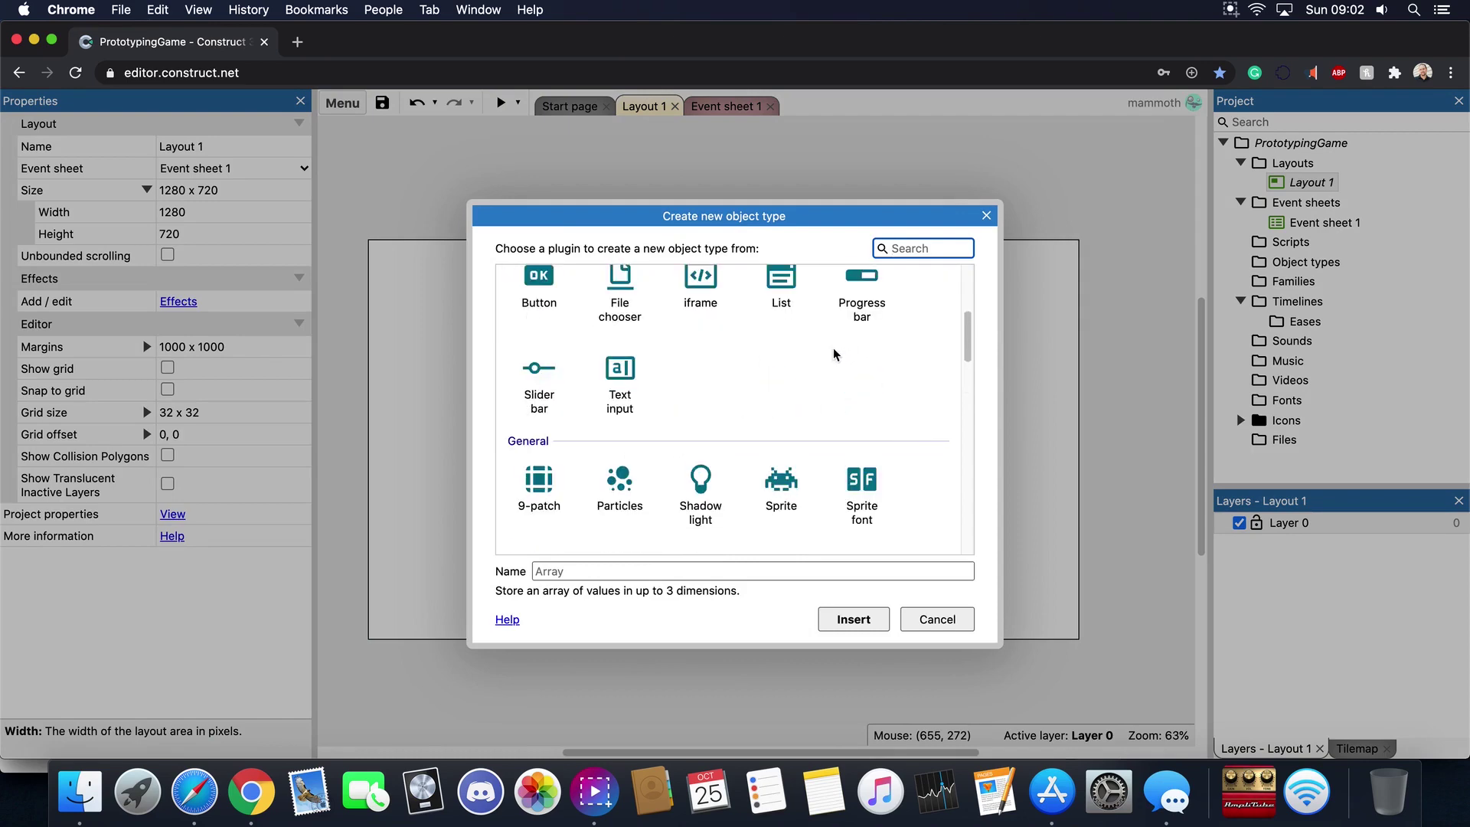
pyautogui.scroll(-12, 673, 398)
pyautogui.scroll(2, 672, 398)
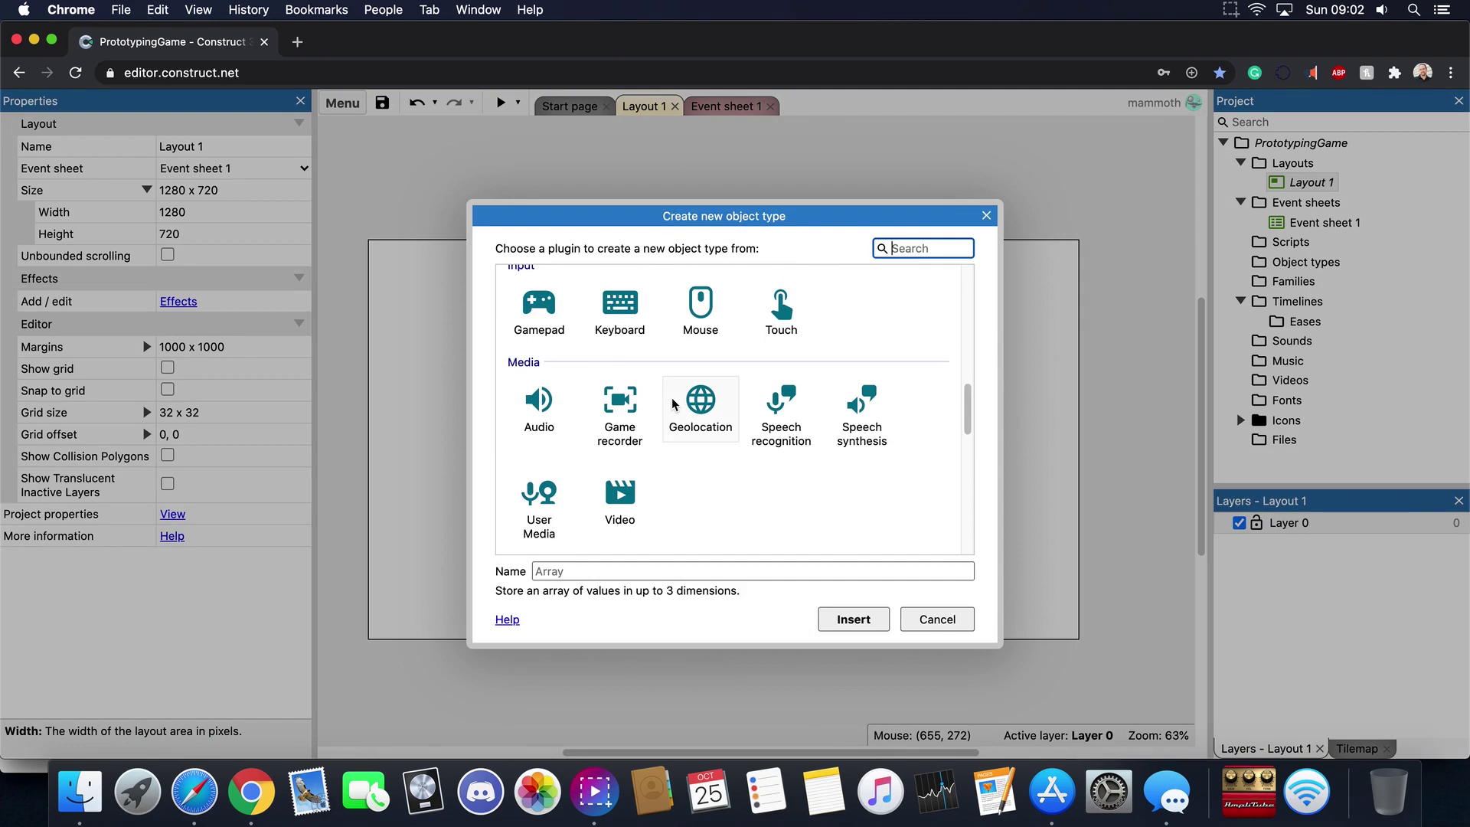
pyautogui.scroll(-5, 689, 429)
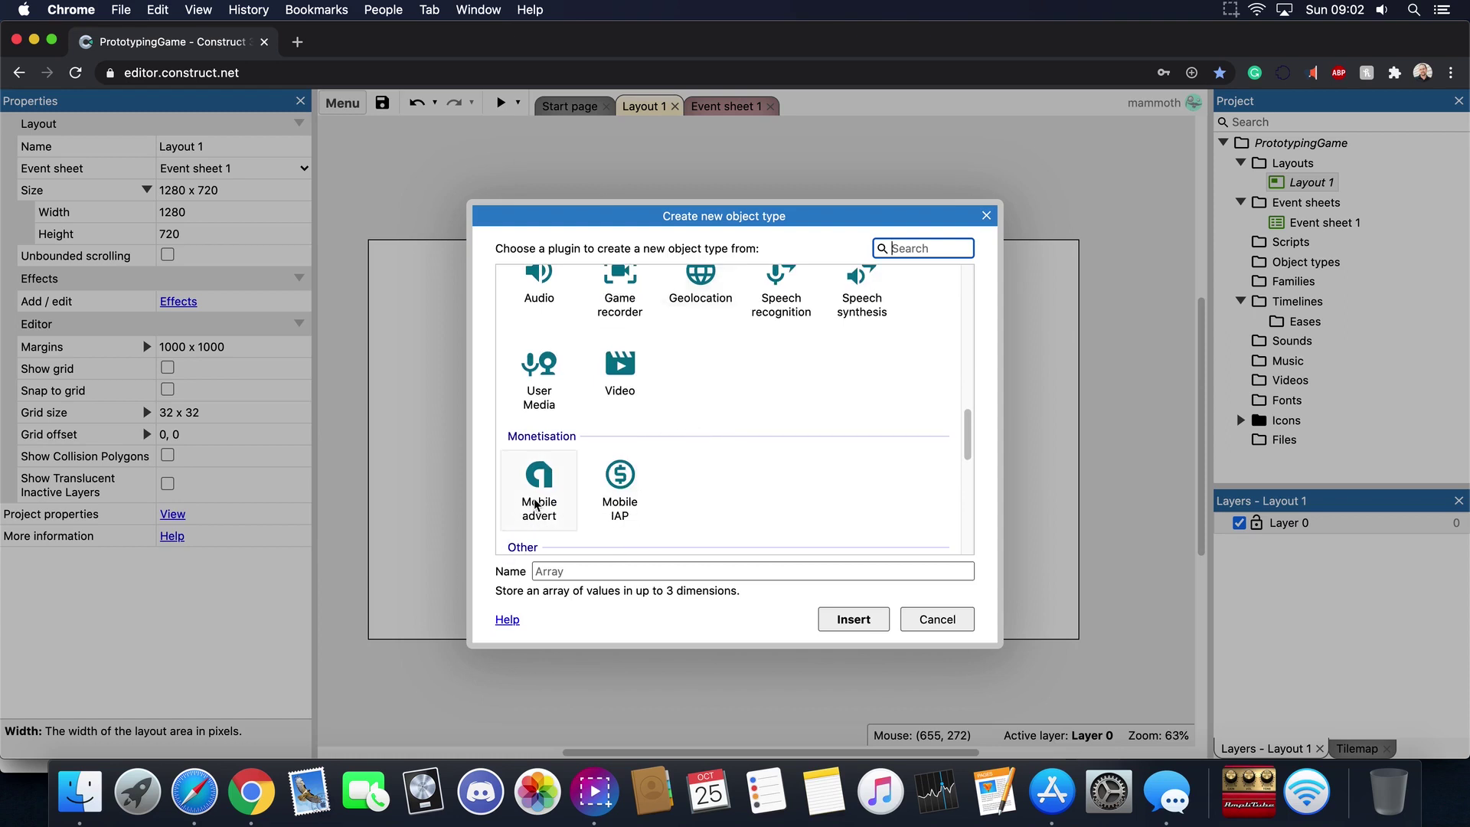
pyautogui.scroll(10, 797, 449)
pyautogui.scroll(15, 798, 449)
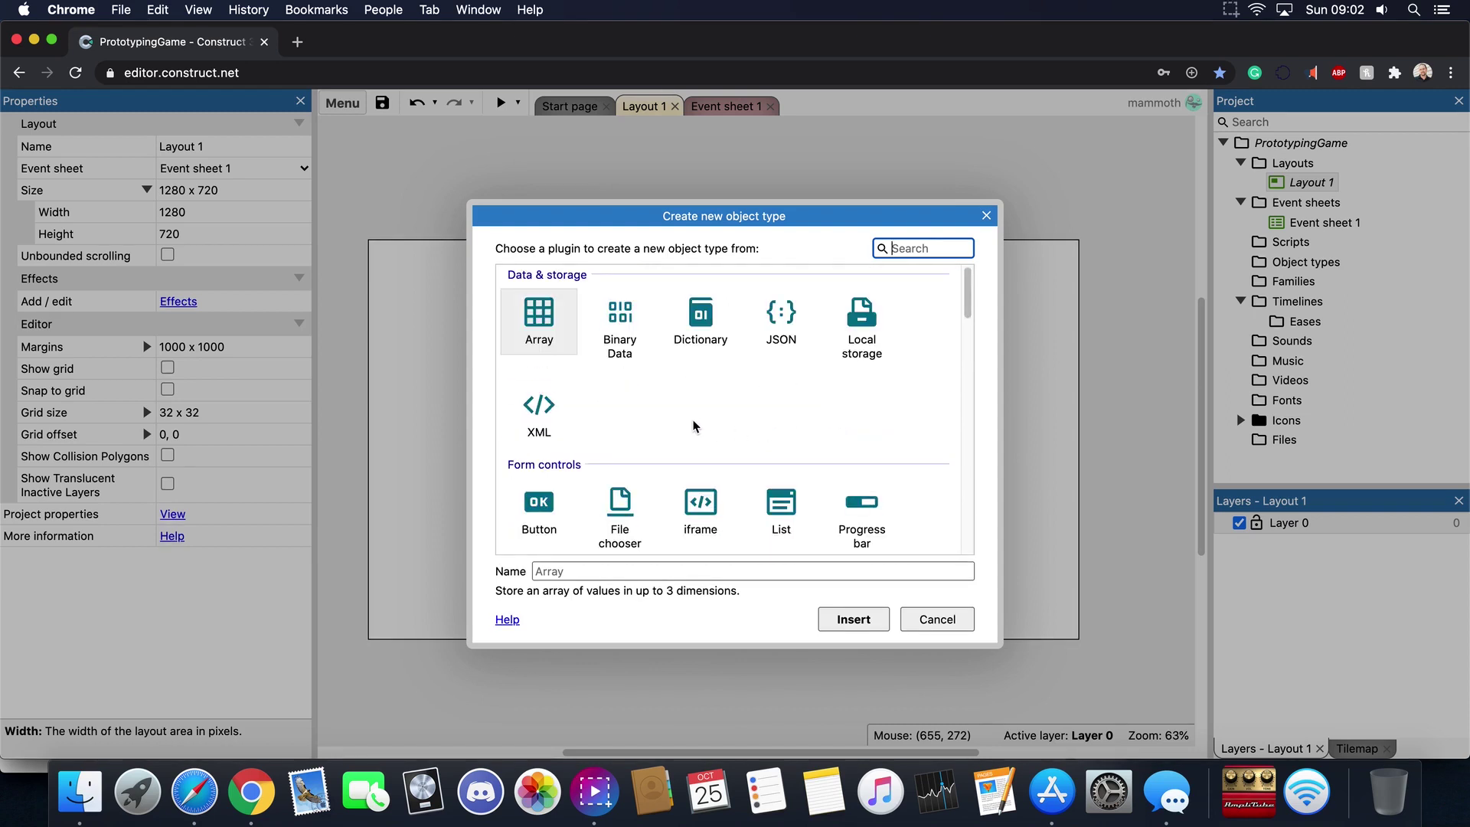
pyautogui.scroll(-15, 789, 501)
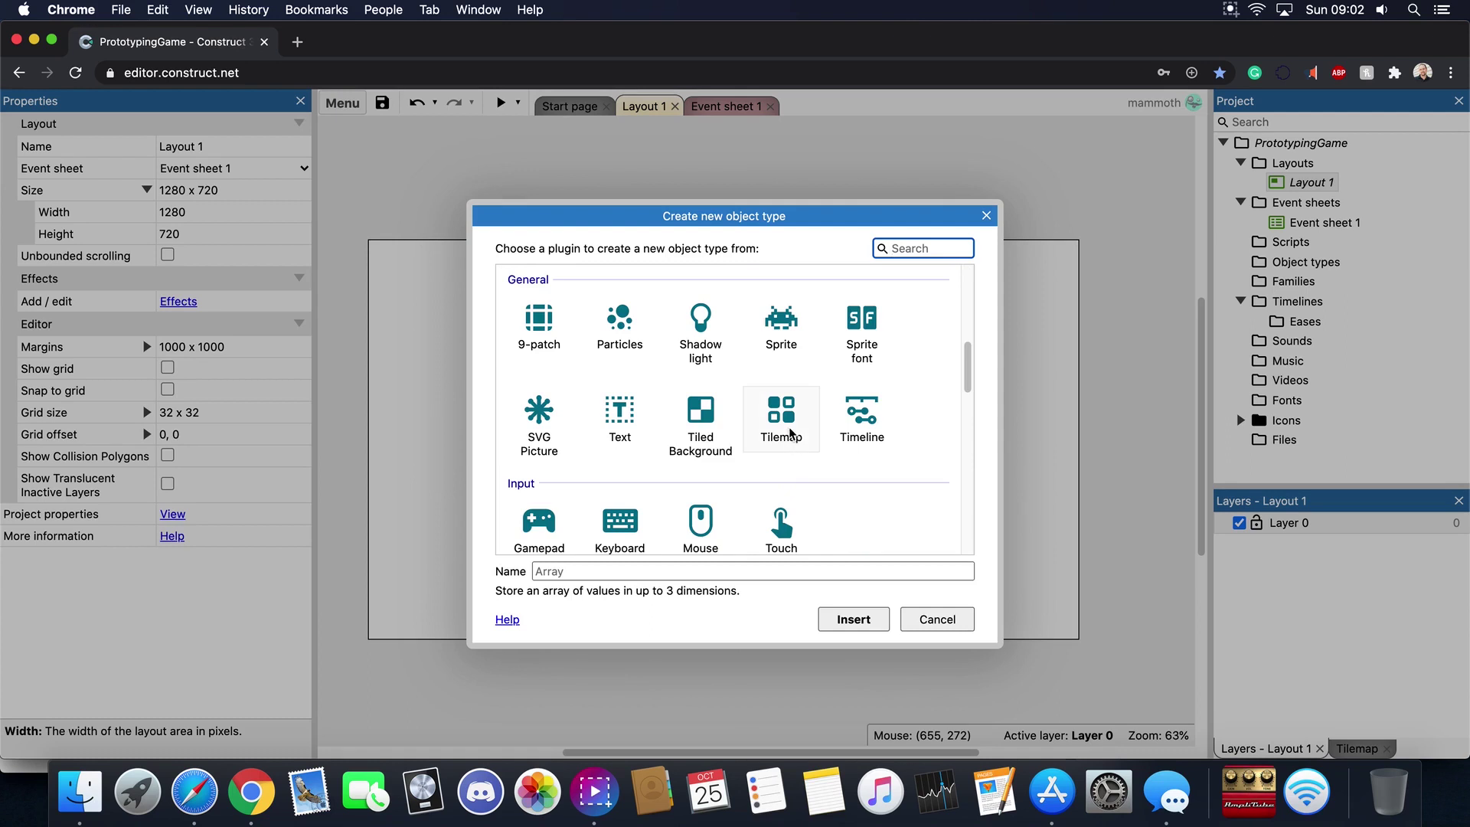
pyautogui.doubleClick(771, 360)
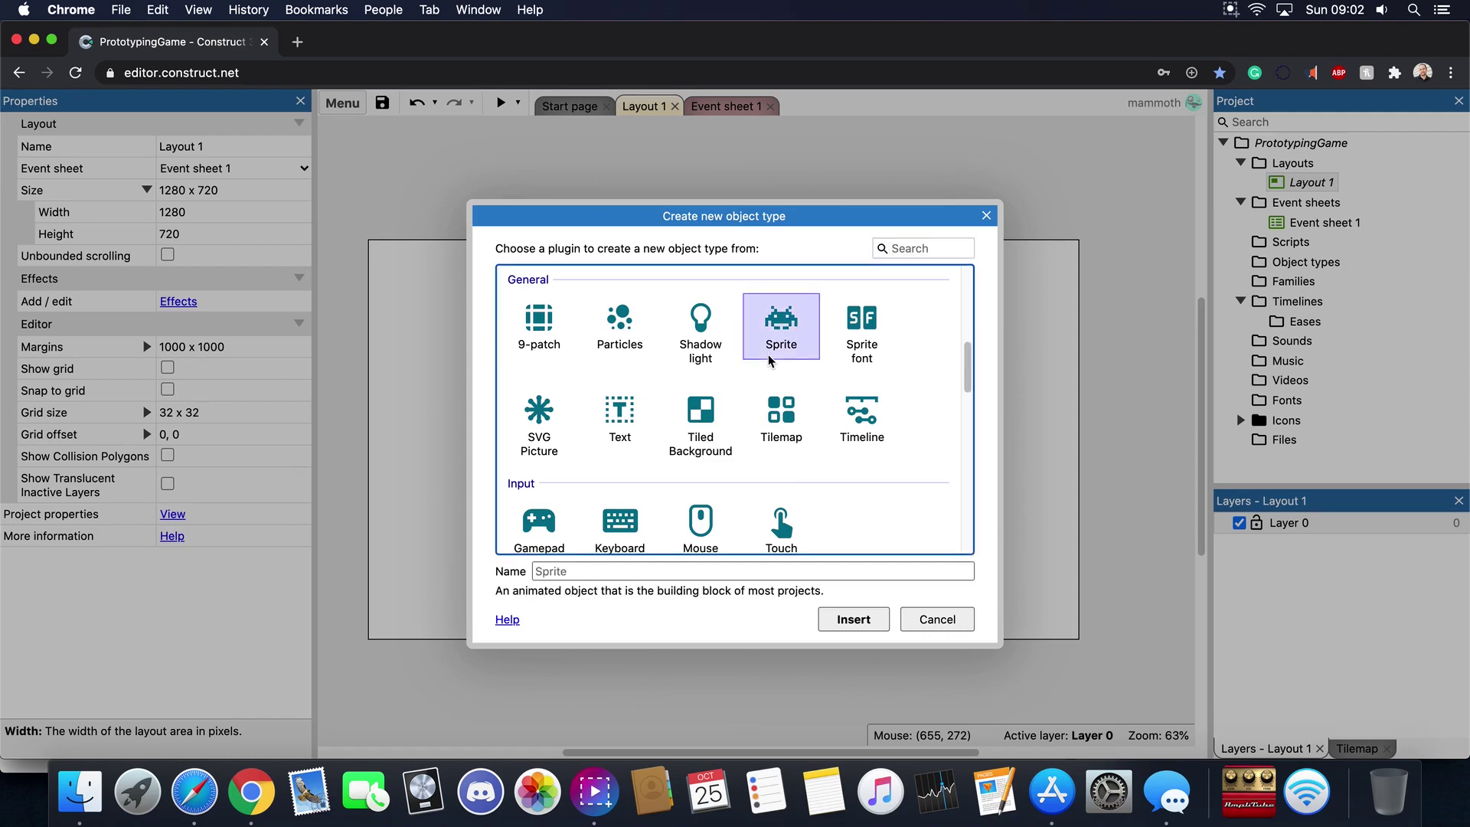
# Place the Sprite in the layout and keep its image canvas at 250×250
pyautogui.click(577, 371)
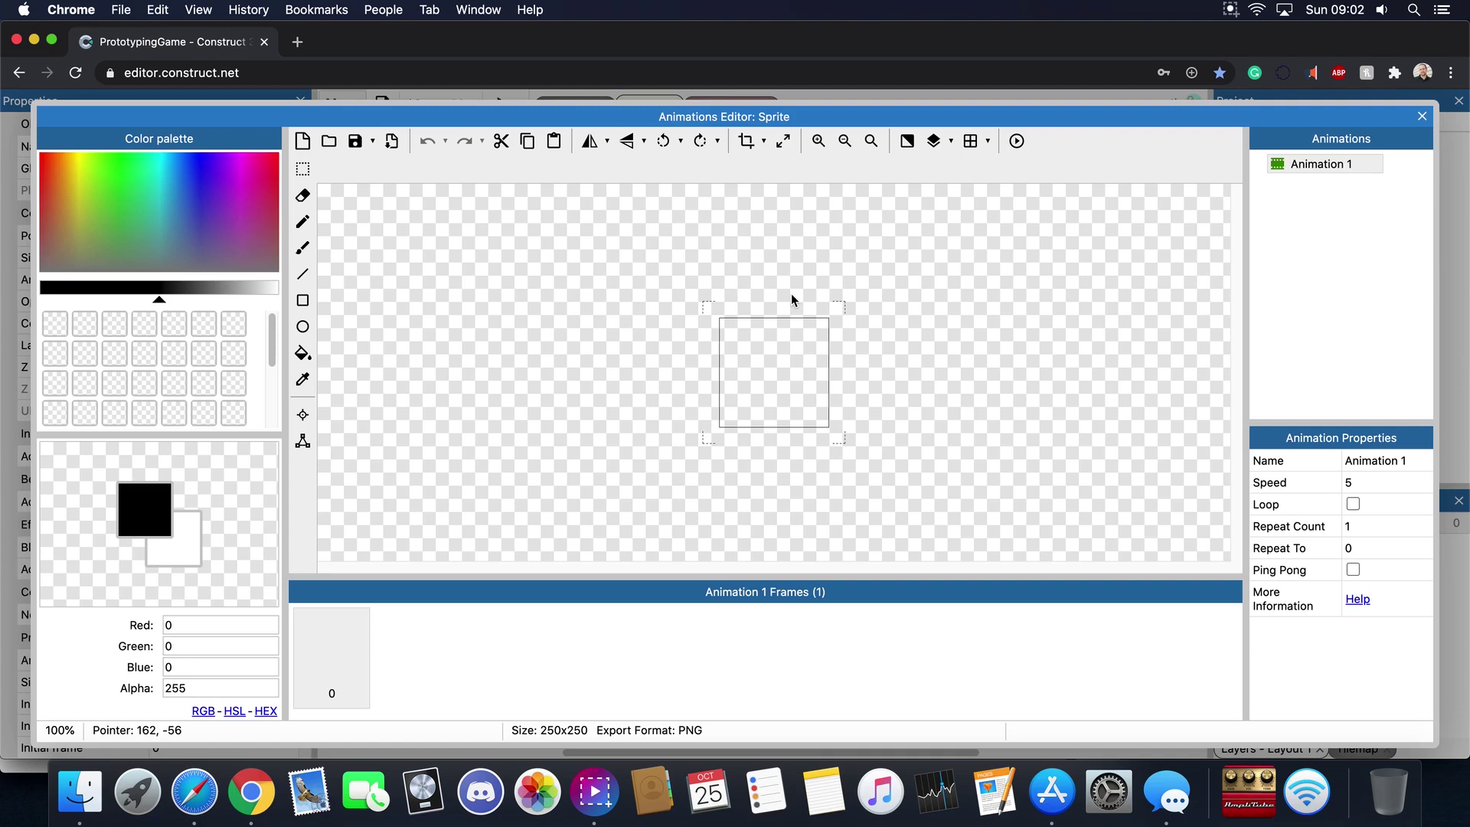
pyautogui.click(784, 142)
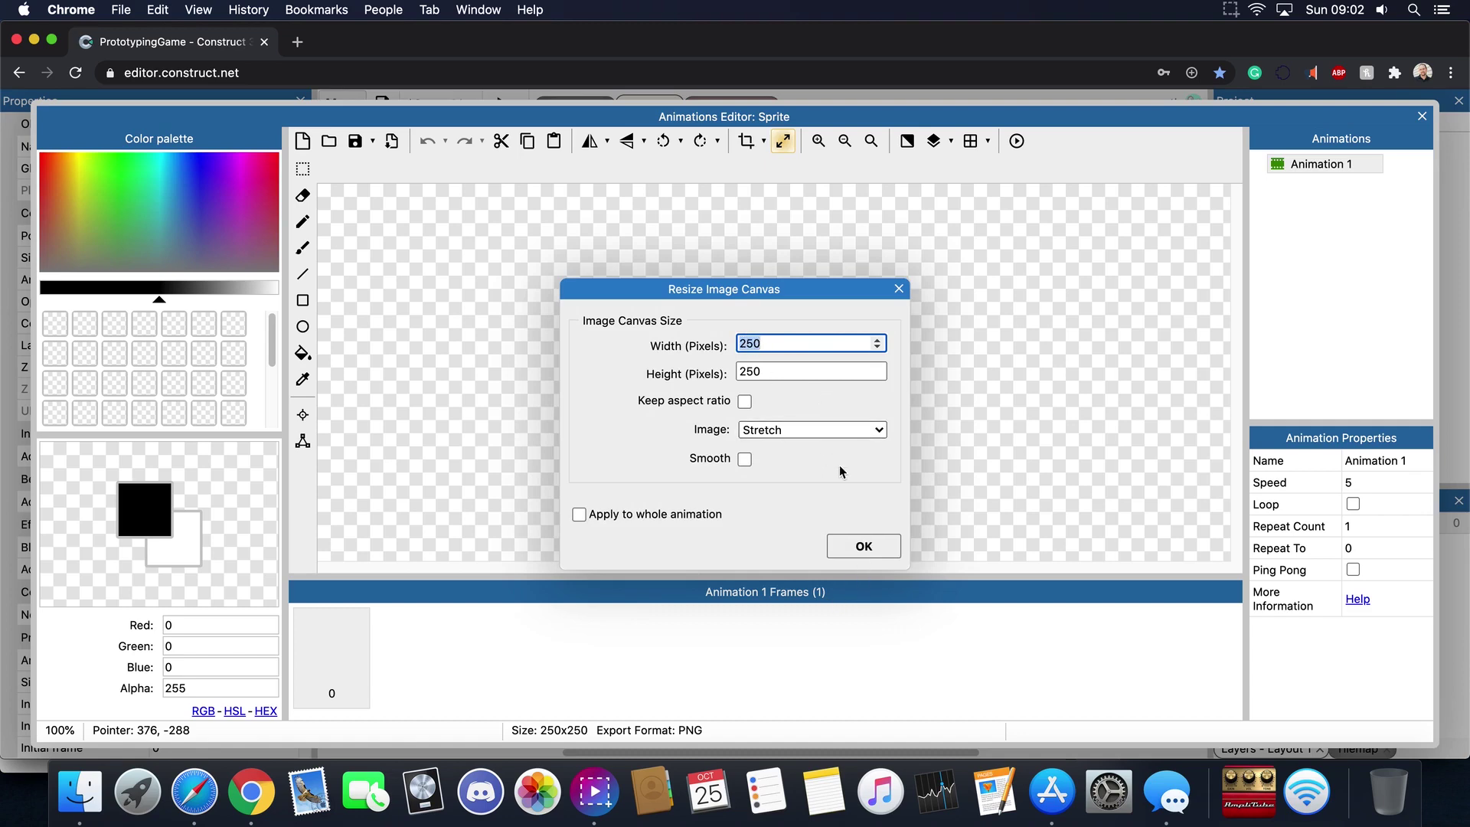
pyautogui.click(858, 544)
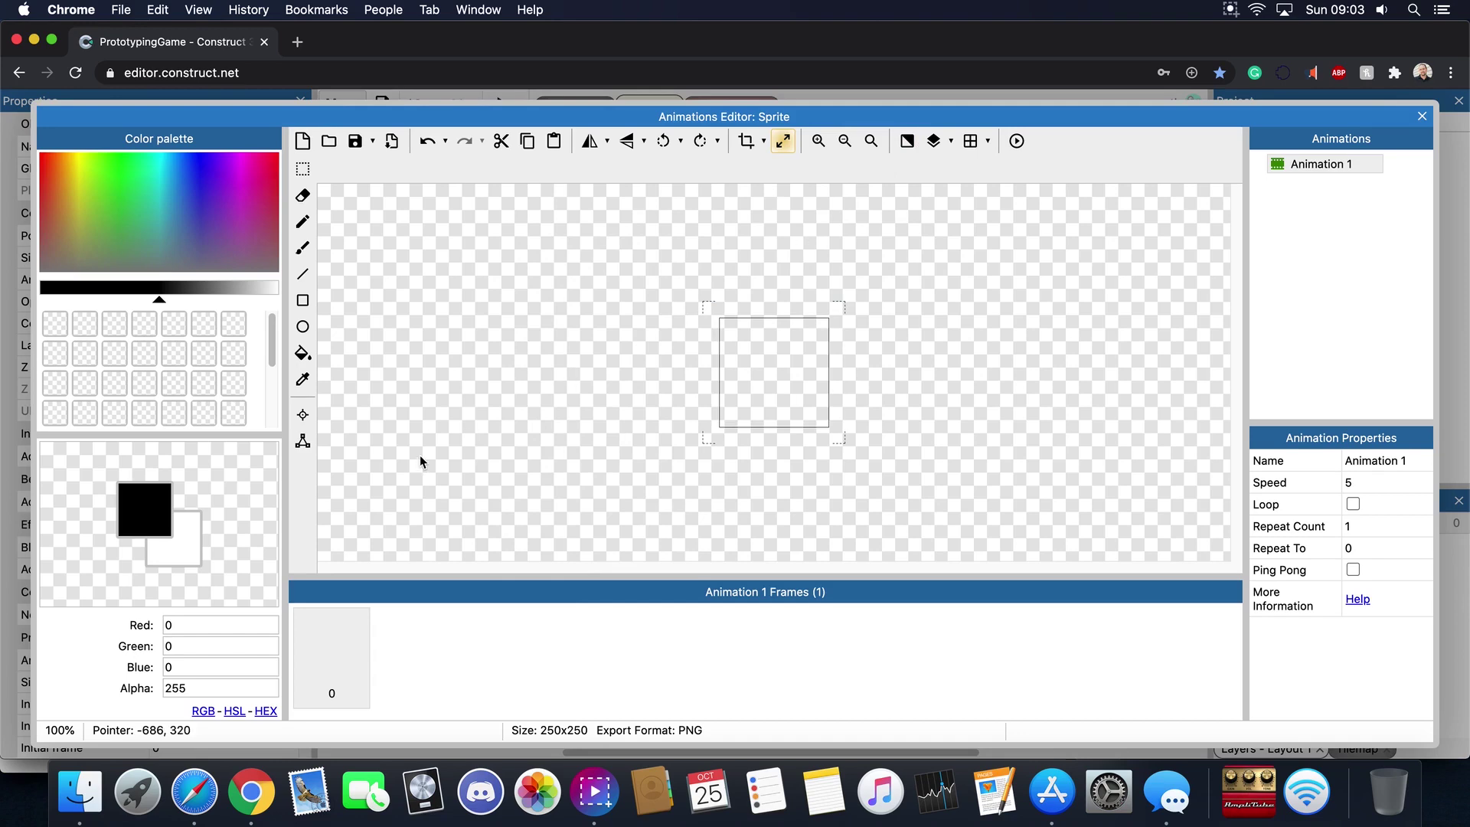
# Flood-fill the 250x250 frame with blue (RGB 32, 70, 222) using the Paint bucket
pyautogui.click(303, 353)
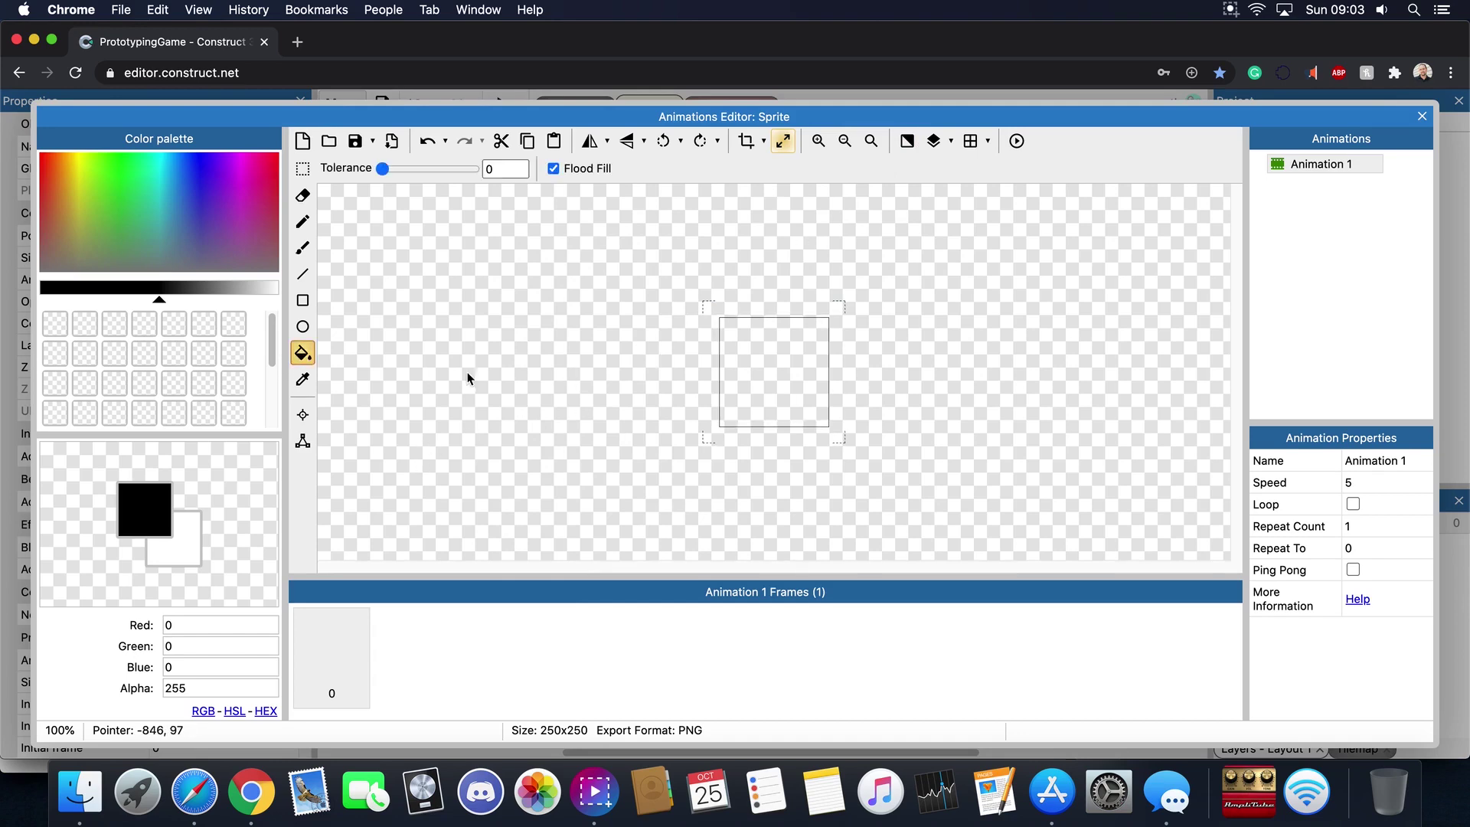
pyautogui.click(764, 366)
pyautogui.click(183, 219)
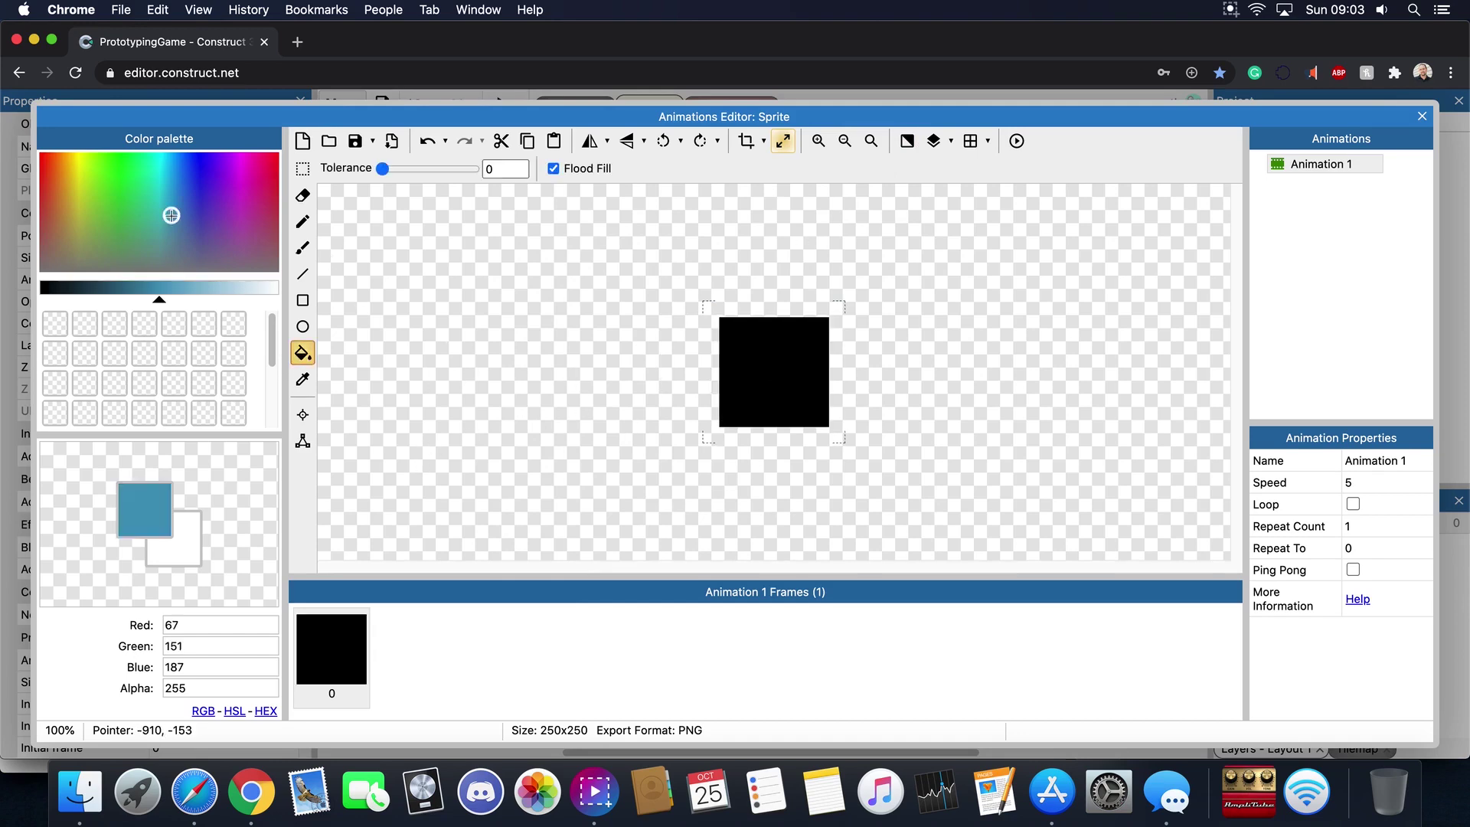
pyautogui.click(112, 207)
pyautogui.moveTo(113, 207)
pyautogui.mouseDown()
pyautogui.moveTo(194, 171)
pyautogui.moveTo(69, 174)
pyautogui.moveTo(192, 181)
pyautogui.mouseUp()
pyautogui.click(822, 359)
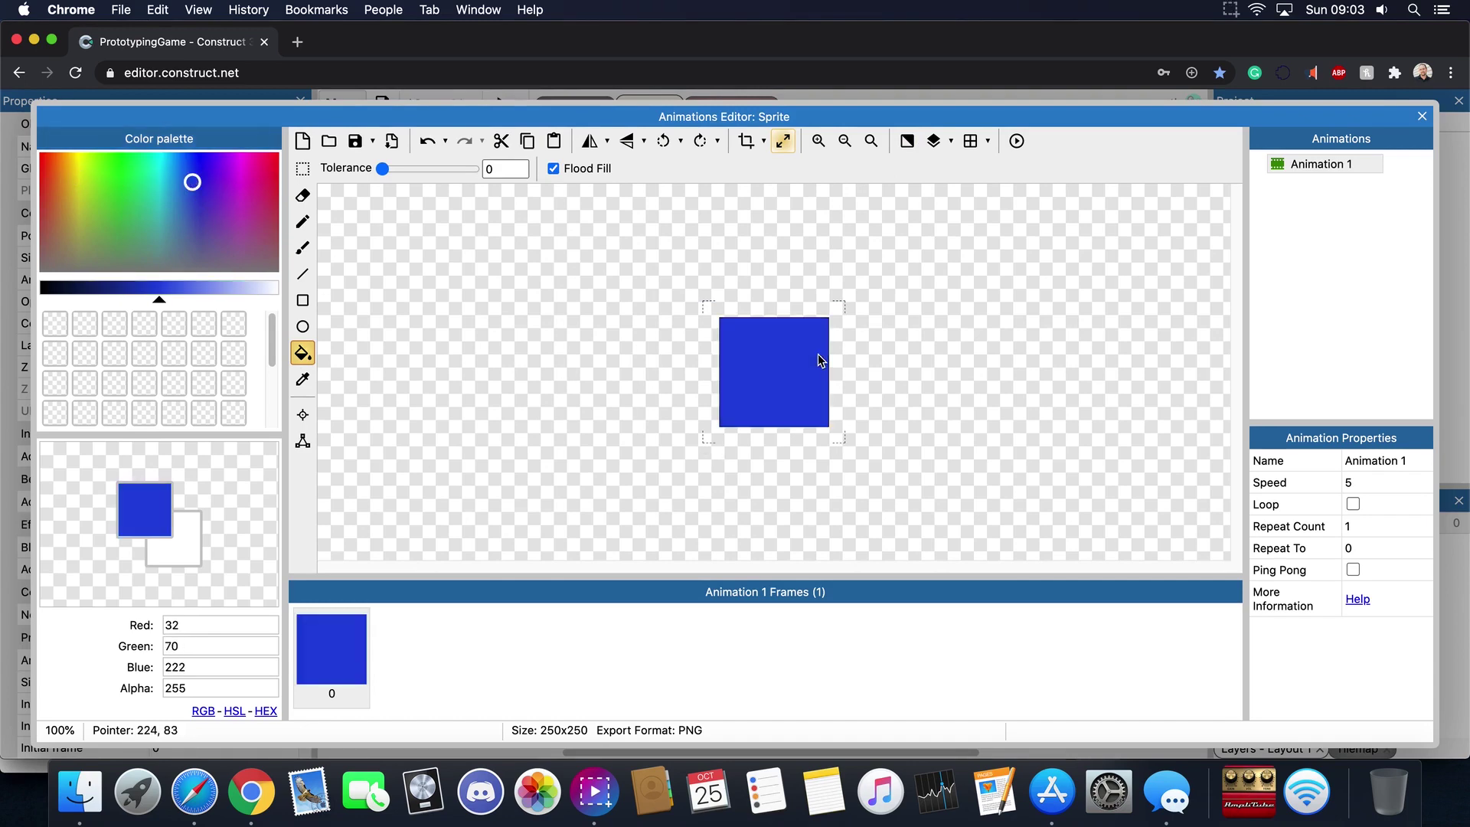
# Set the paint colour's alpha to 255
pyautogui.click(190, 688)
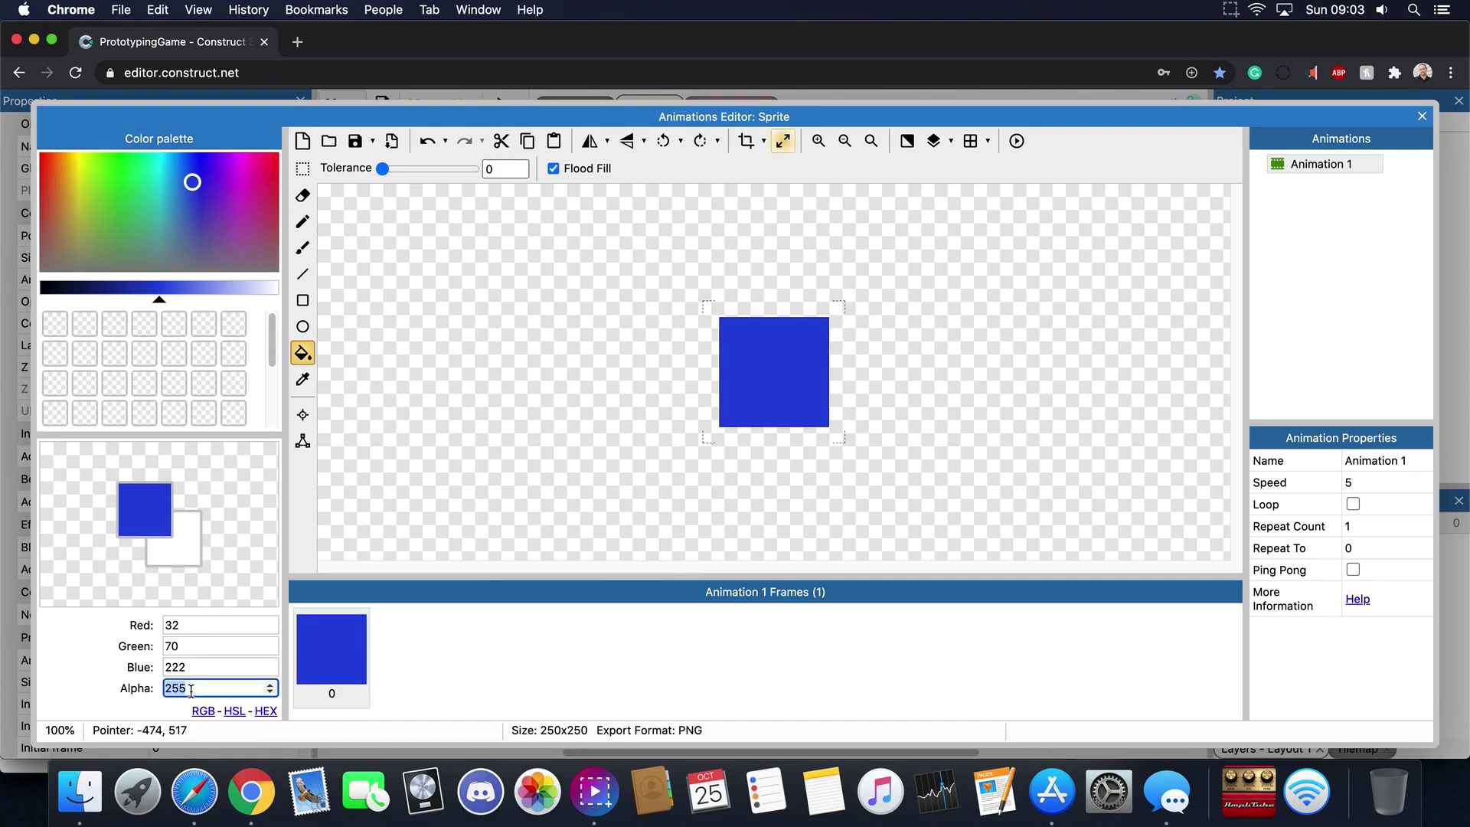
pyautogui.write('50')
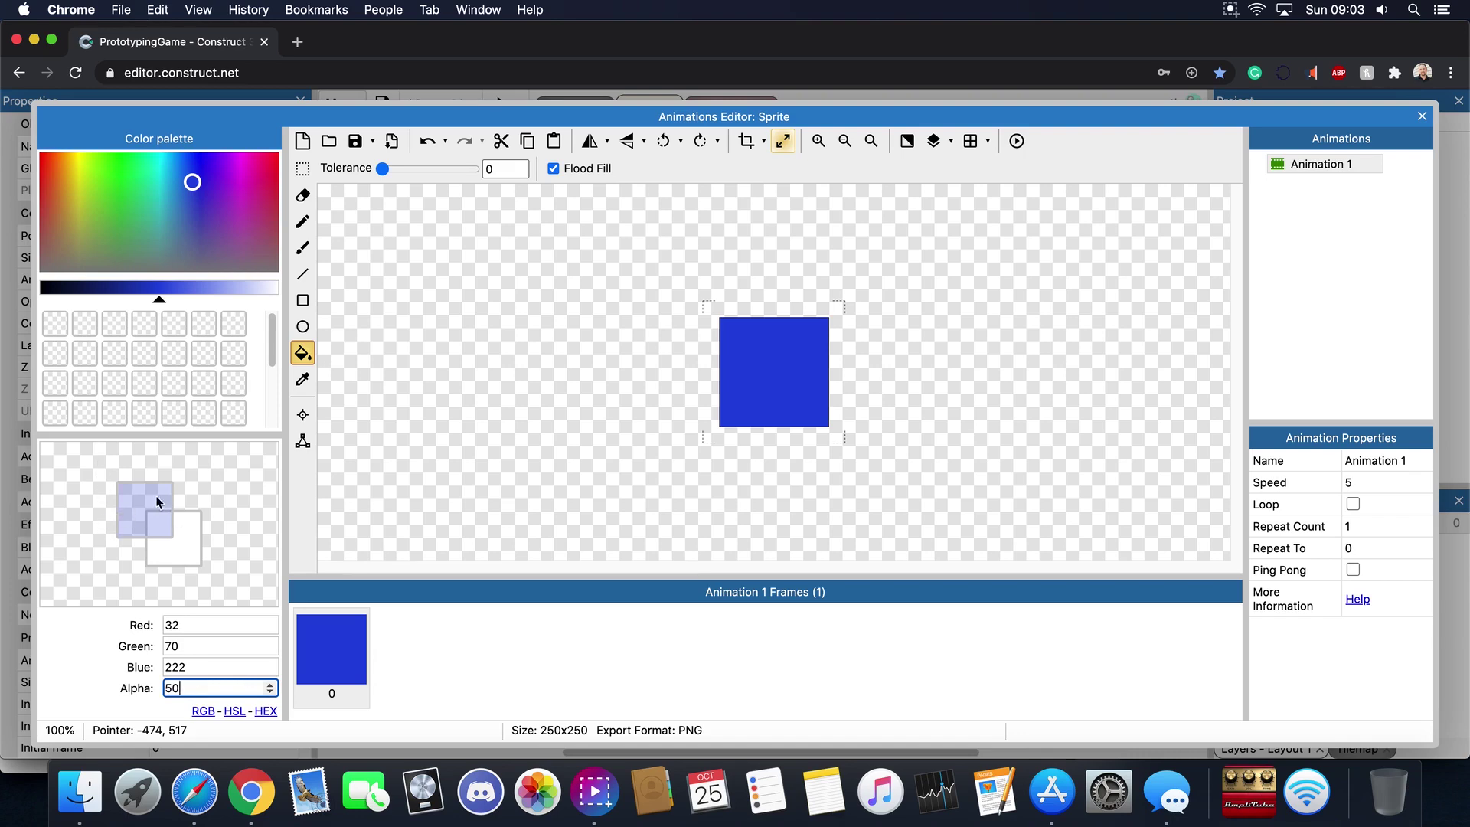
pyautogui.moveTo(224, 694); pyautogui.dragTo(96, 686)
pyautogui.write('25')
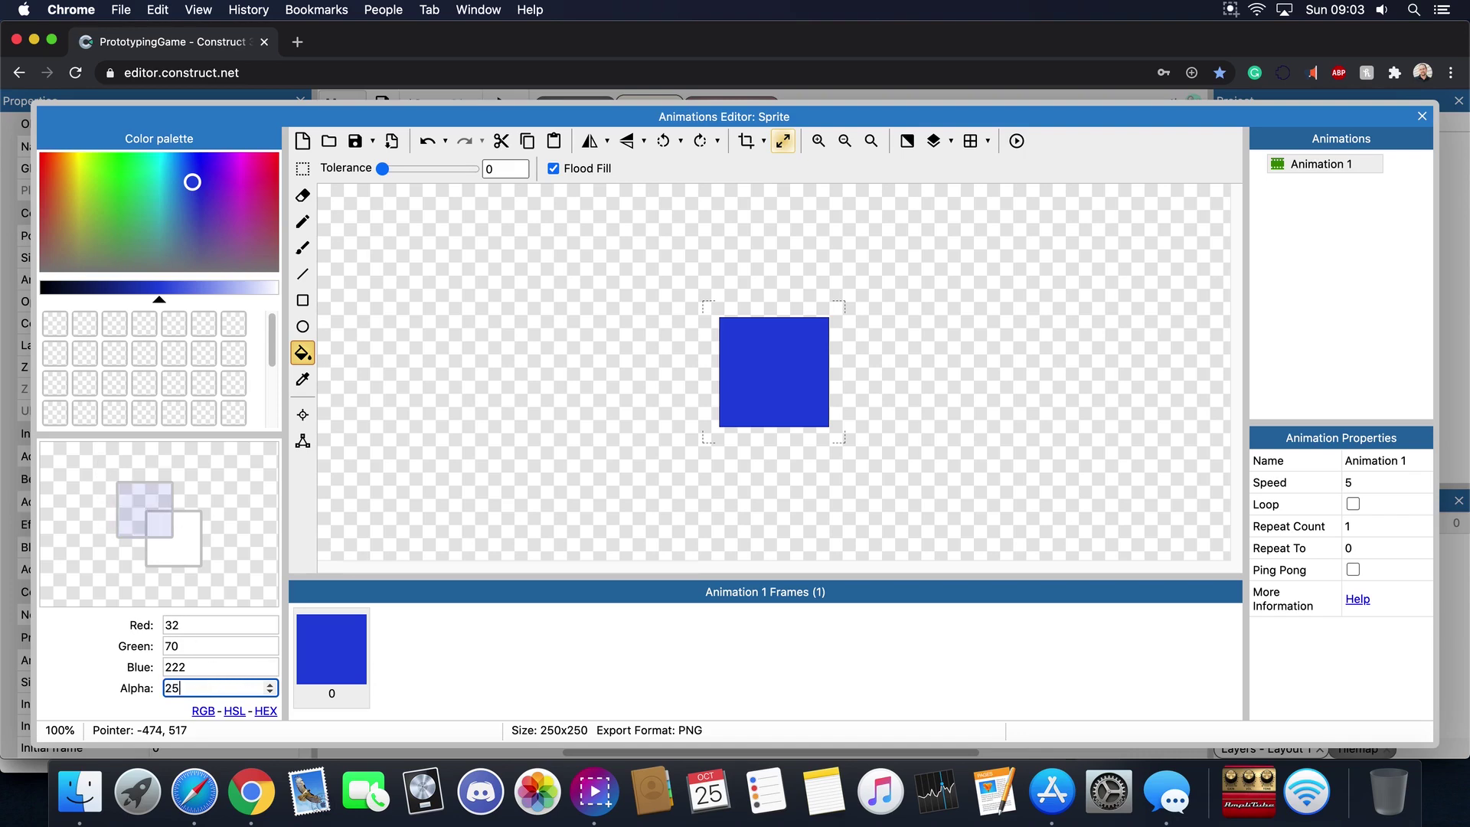
pyautogui.write('5')
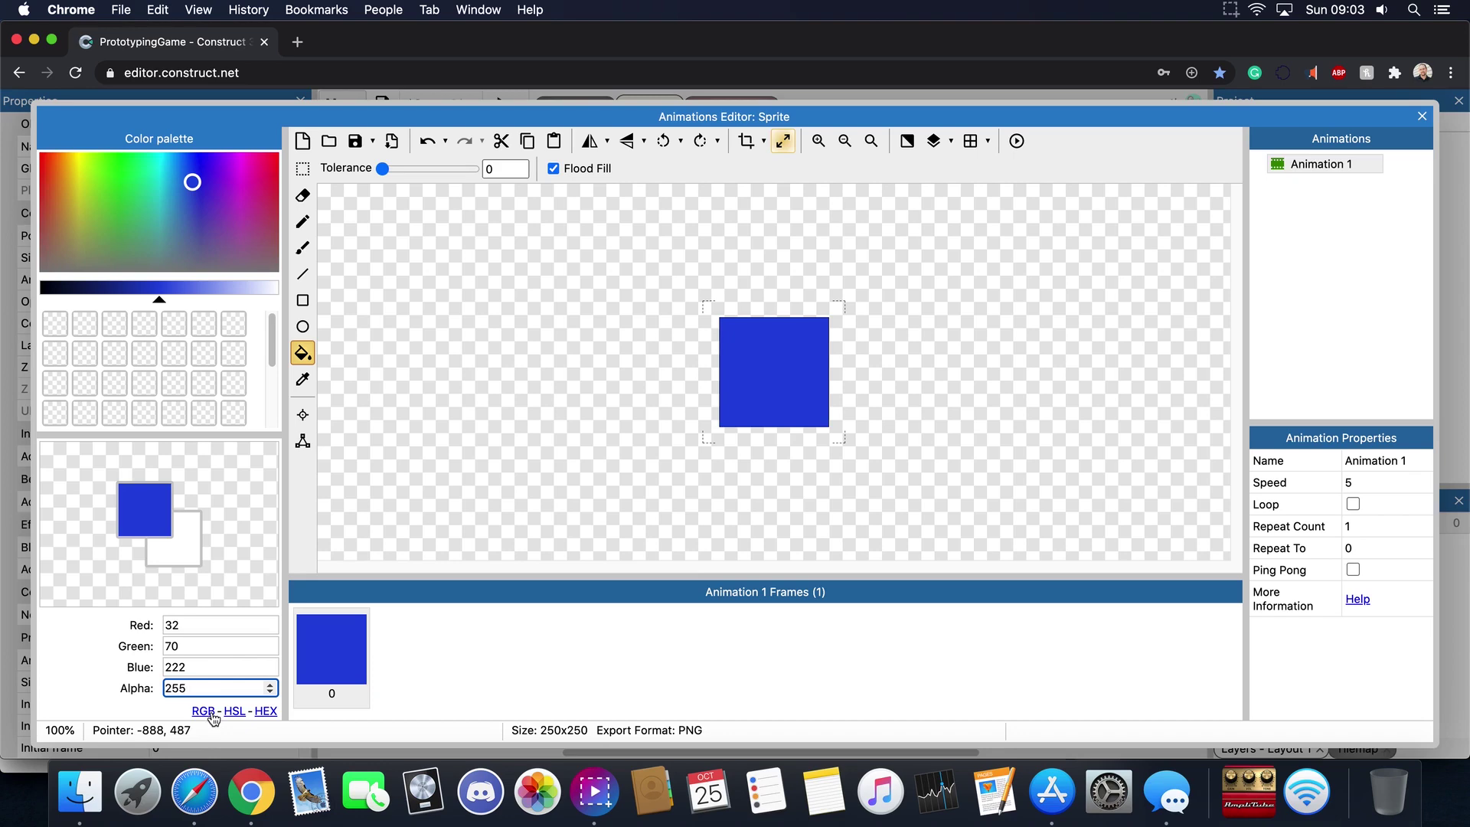
# Cycle the colour fields from hex through HSL to RGB values
pyautogui.click(265, 711)
pyautogui.click(240, 630)
pyautogui.moveTo(240, 630); pyautogui.dragTo(124, 637)
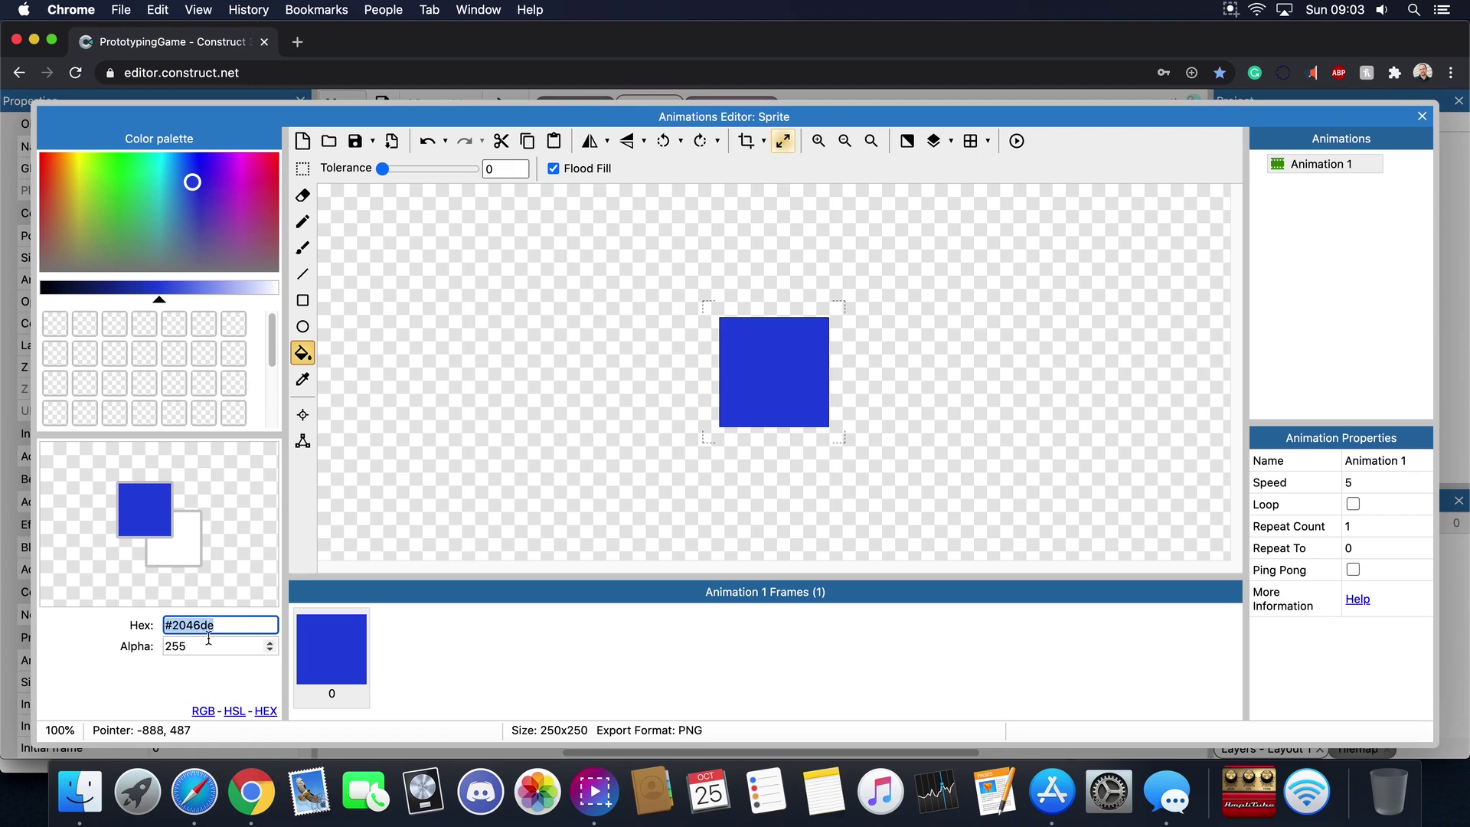
pyautogui.click(233, 712)
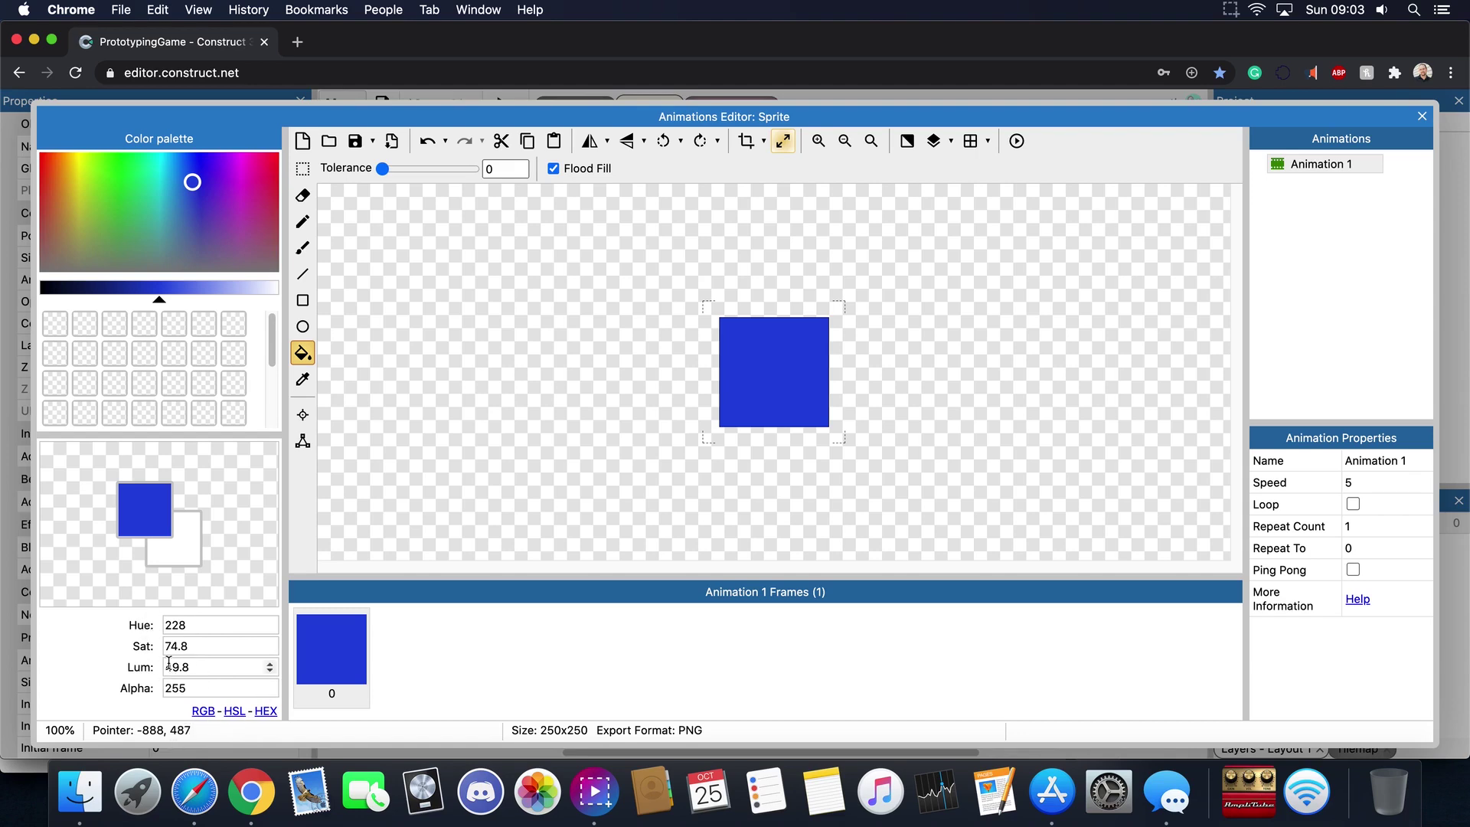
pyautogui.click(209, 712)
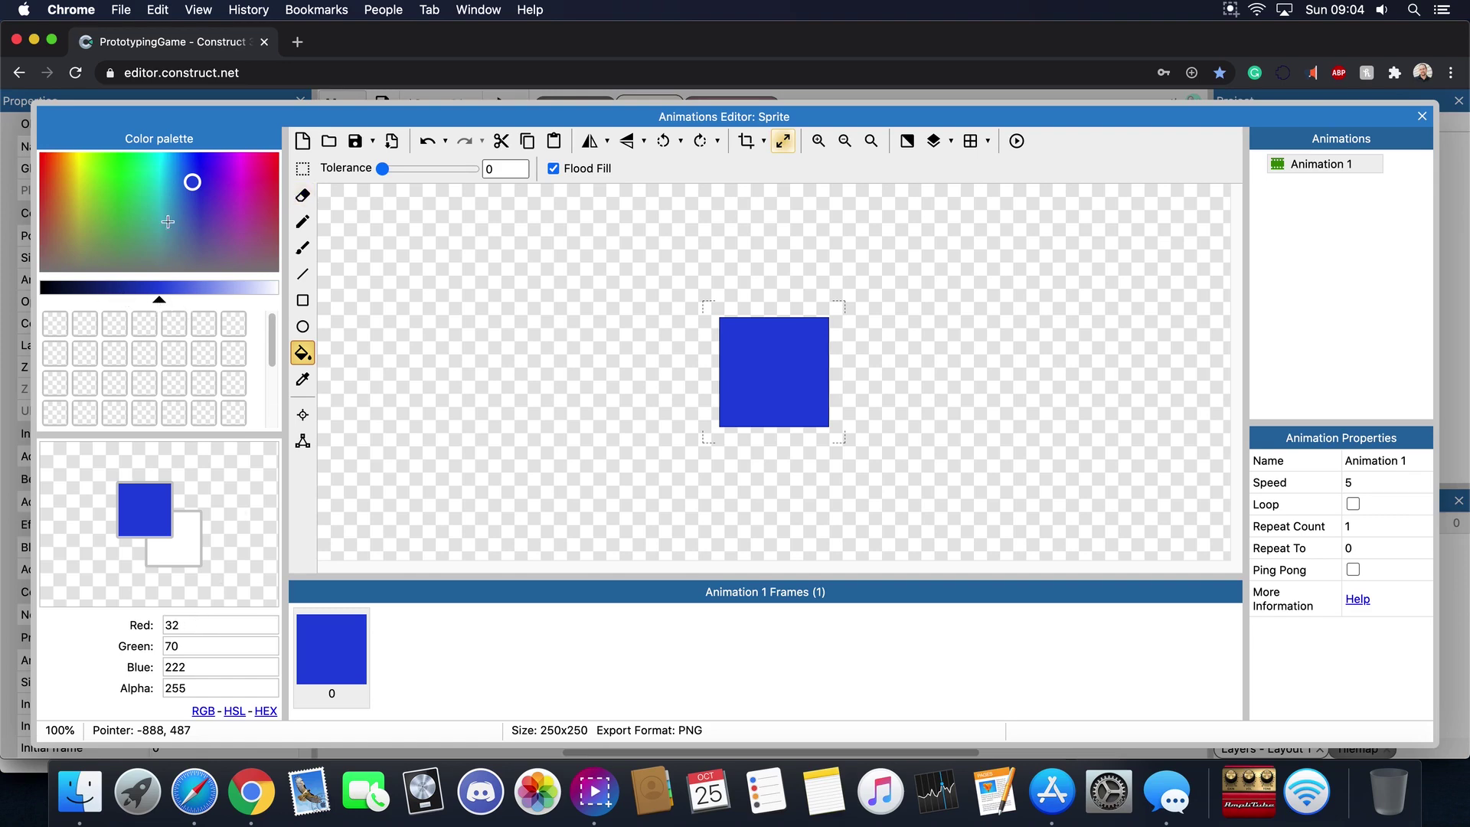
# Refill the square green (RGB 39, 203, 77), return to Layout 1, and move it to 597, 277
pyautogui.moveTo(102, 181); pyautogui.dragTo(129, 189)
pyautogui.click(155, 295)
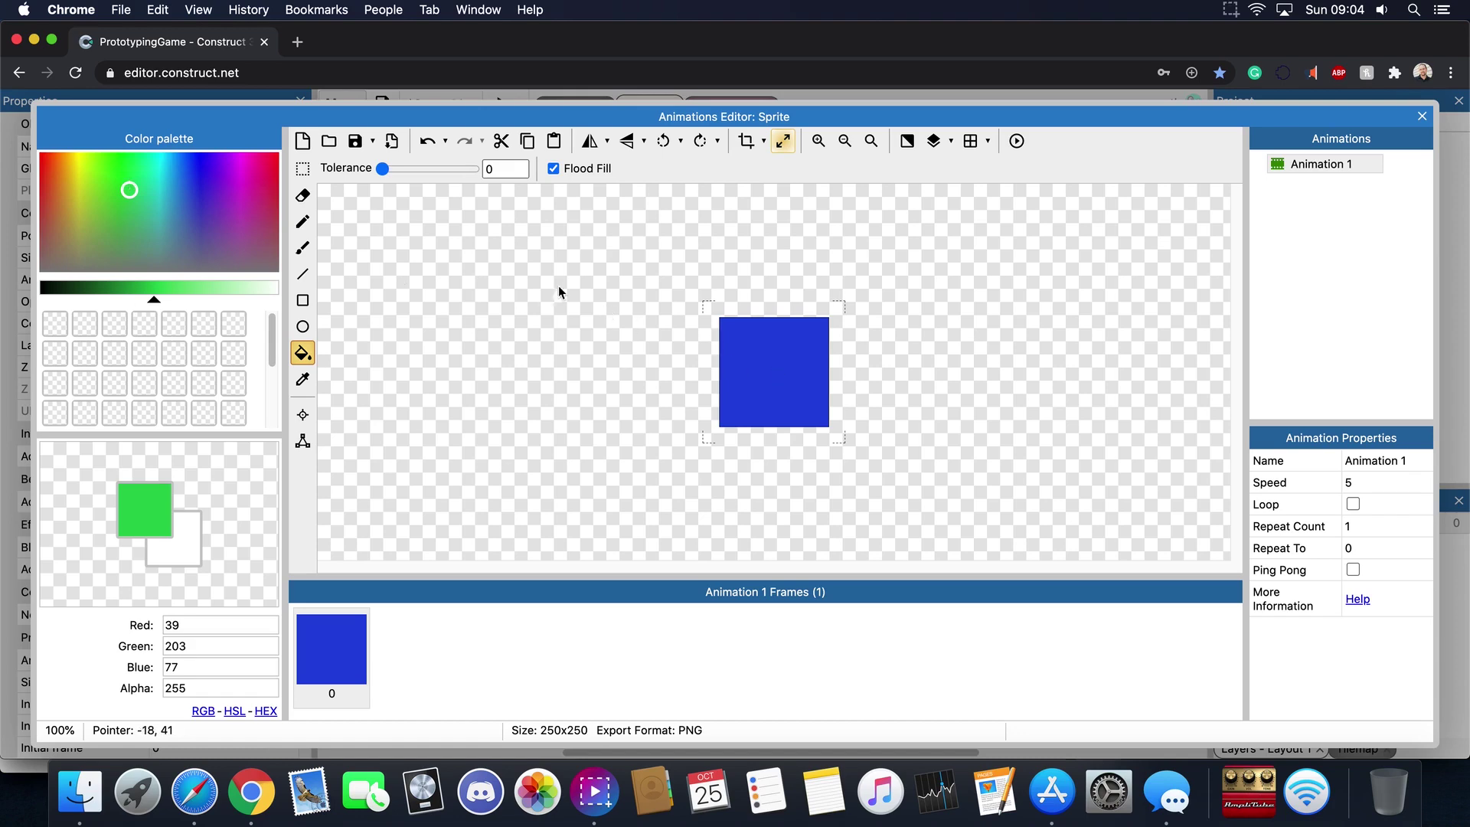
pyautogui.click(791, 386)
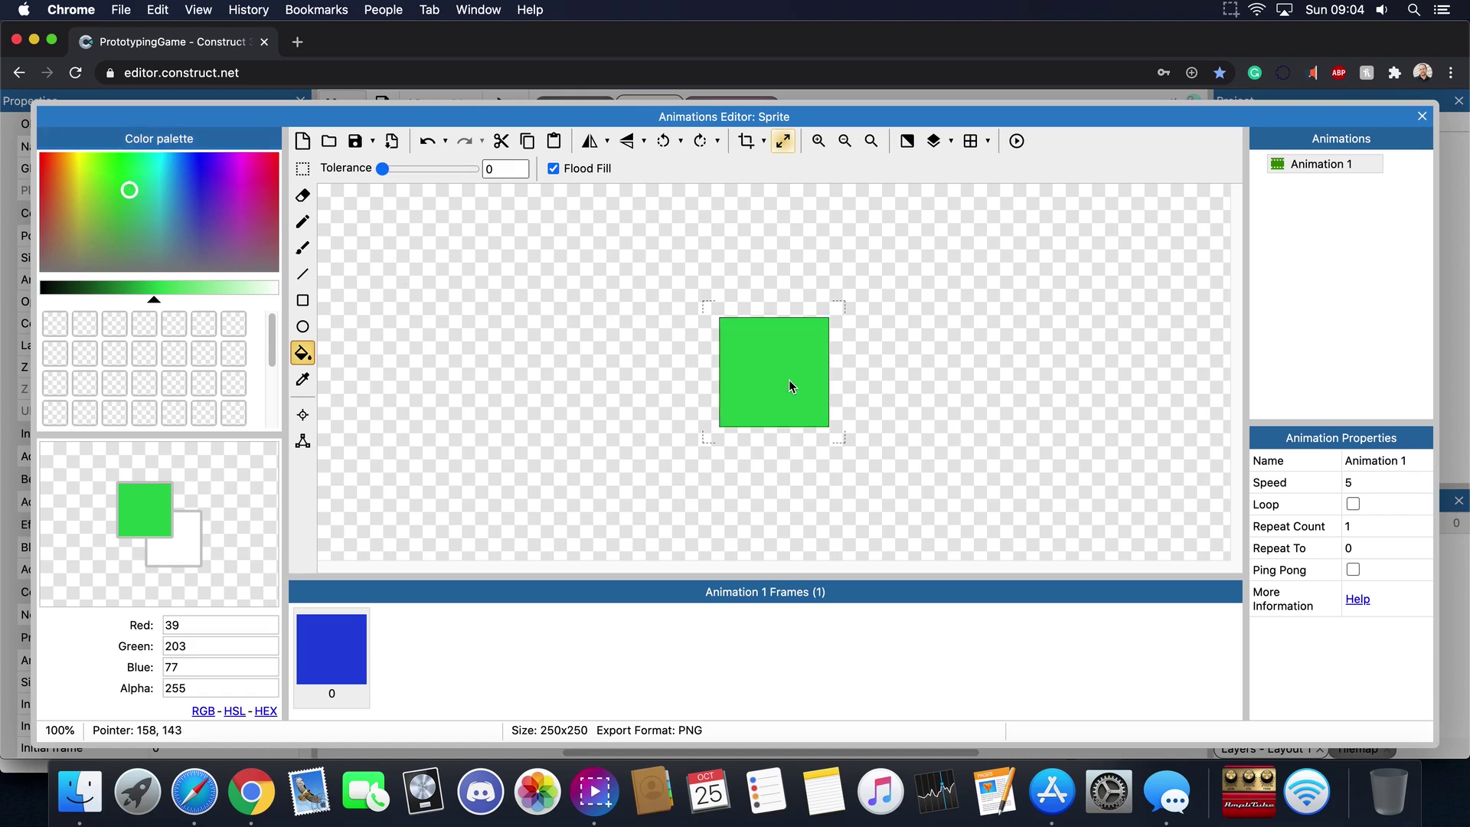
pyautogui.click(1422, 116)
pyautogui.moveTo(596, 370); pyautogui.dragTo(720, 396)
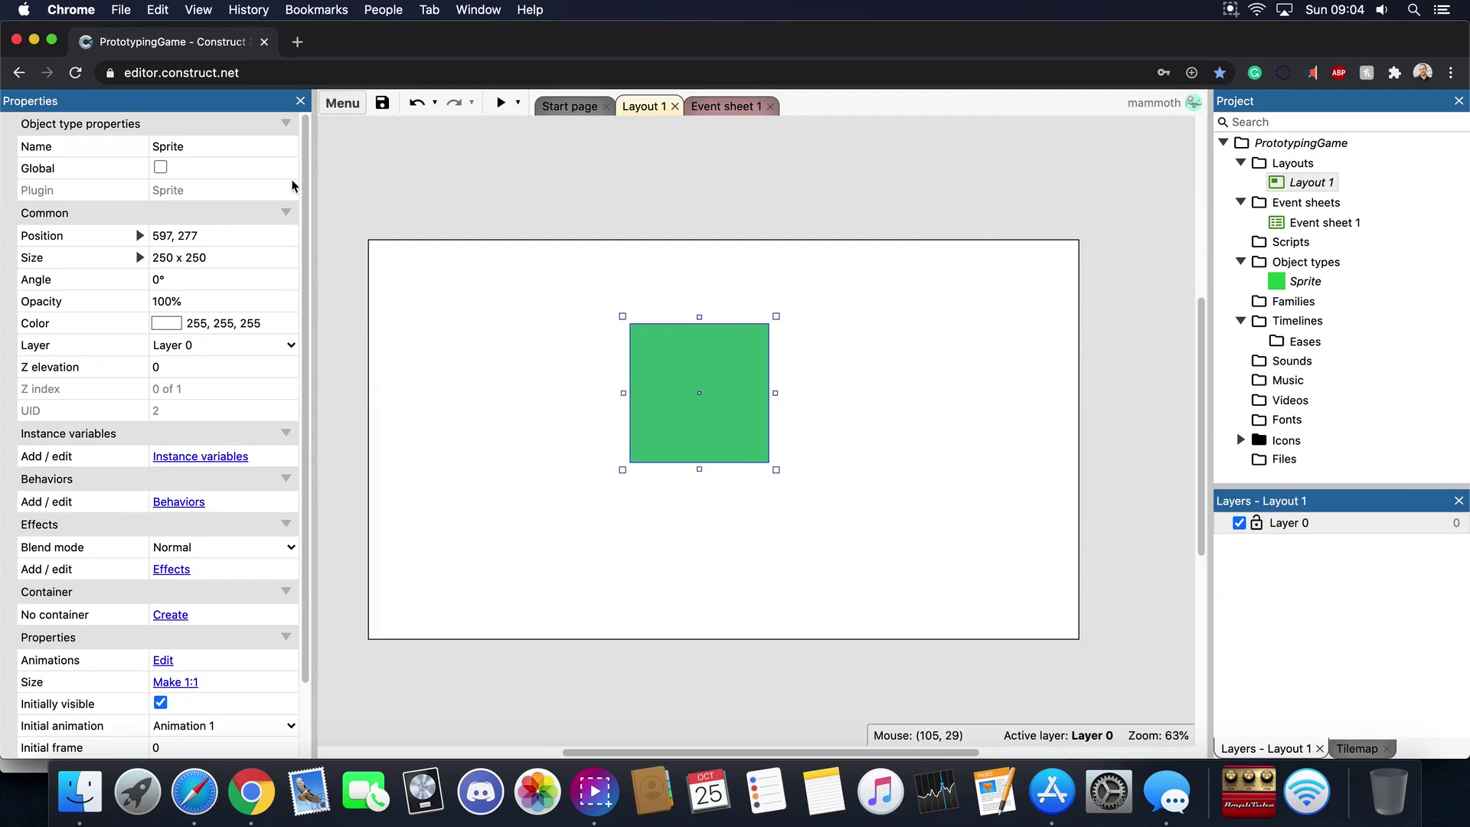
# Move the green sprite to 512, 294, undoing an accidental rotation with Ctrl+Z
pyautogui.scroll(-2, 233, 415)
pyautogui.scroll(2, 234, 416)
pyautogui.moveTo(673, 371); pyautogui.dragTo(617, 384)
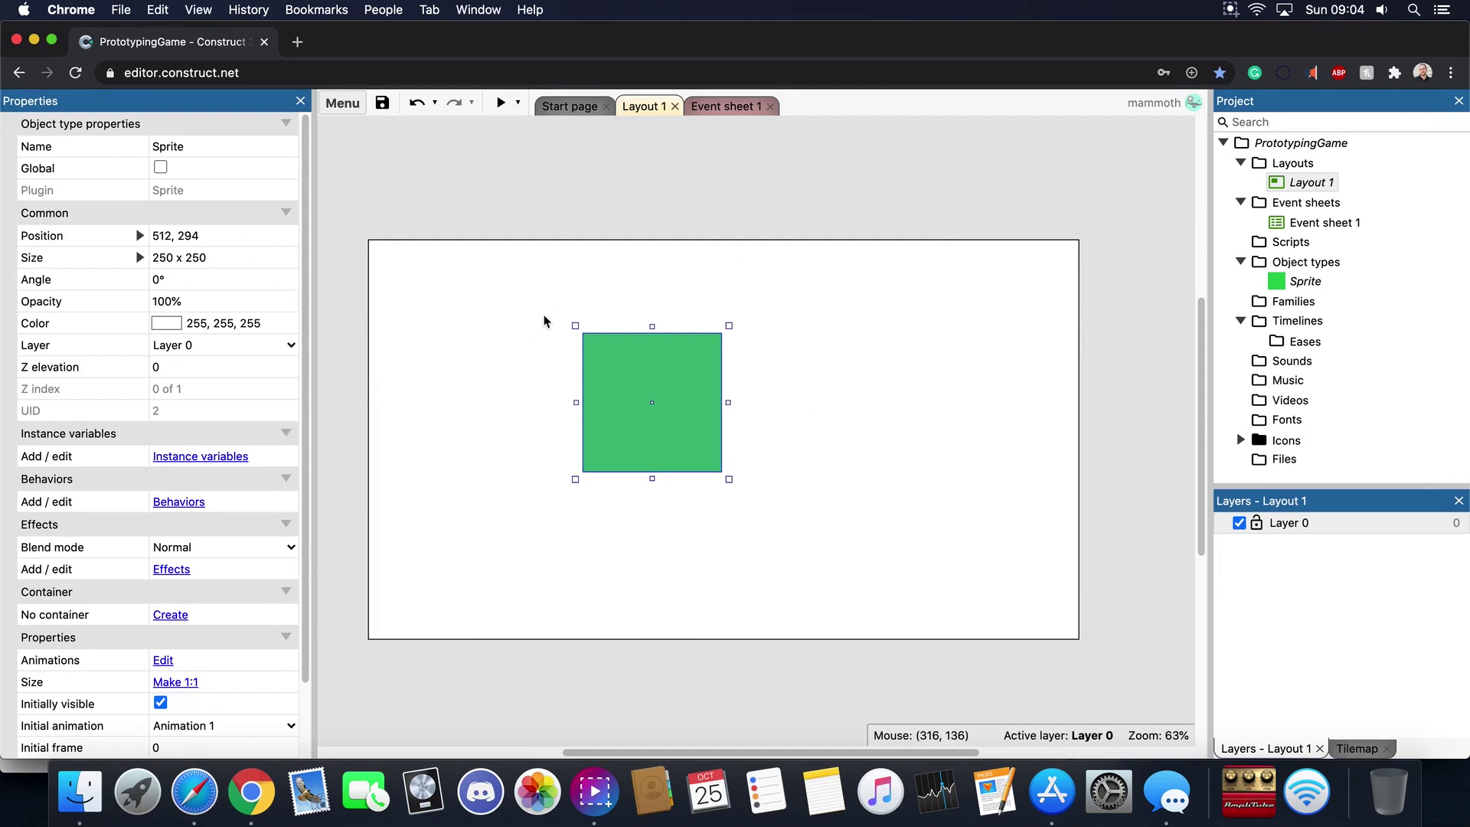
pyautogui.moveTo(741, 318); pyautogui.dragTo(758, 407)
pyautogui.hotkey('ctrl', 'z')
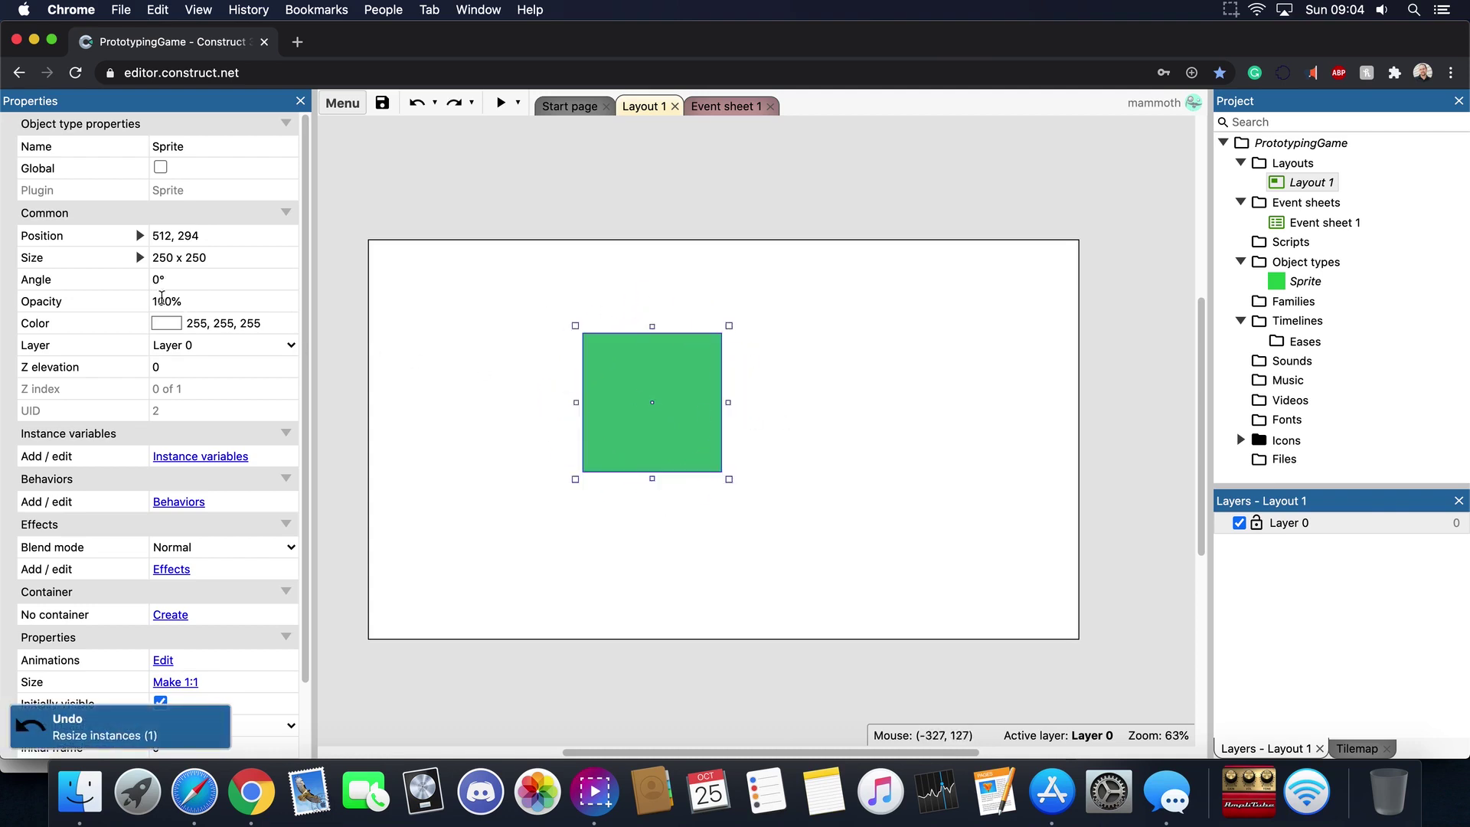
# Try a 10% opacity on the sprite and view it faded
pyautogui.click(182, 297)
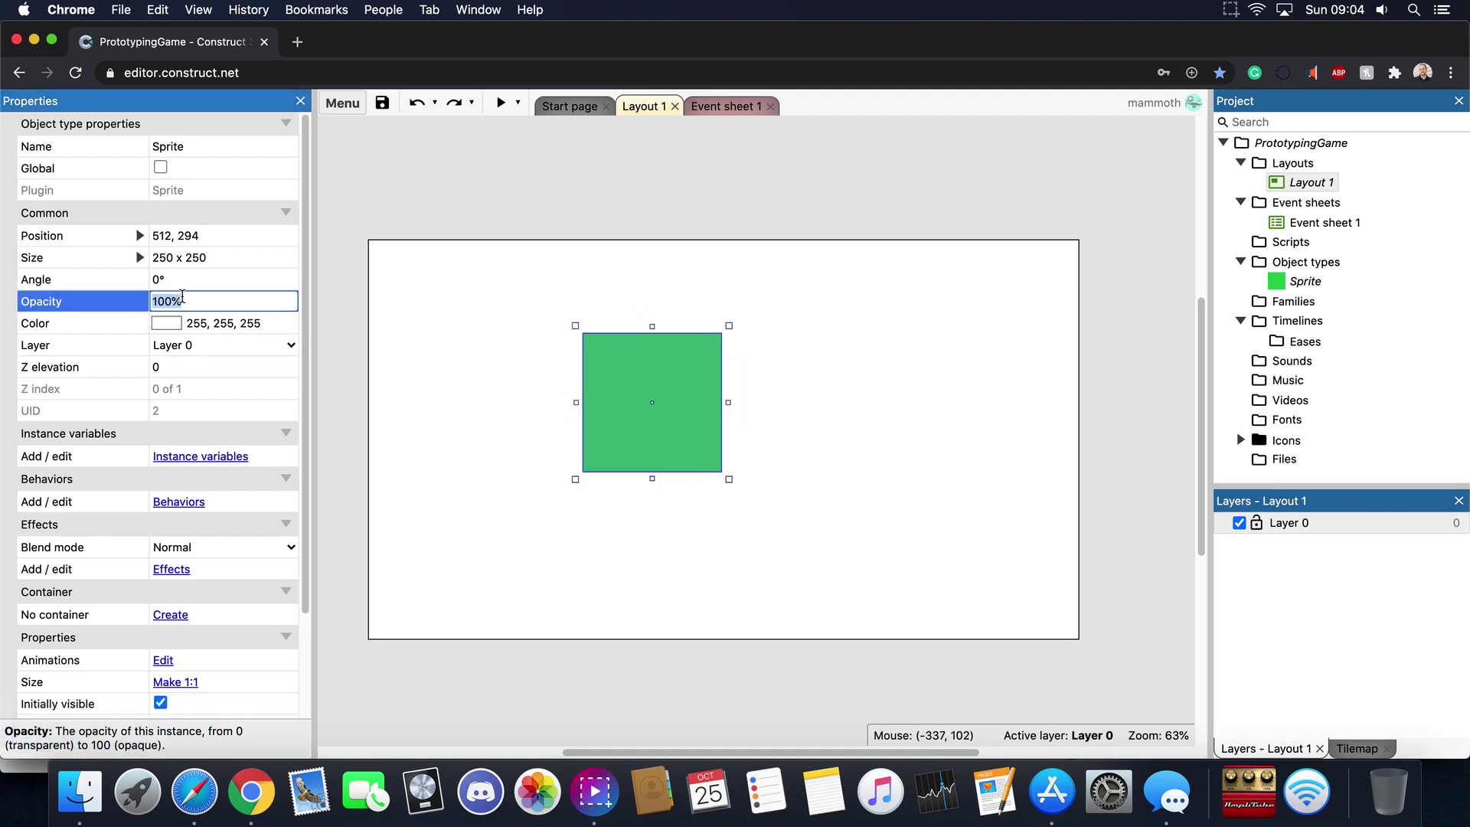
pyautogui.write('101')
pyautogui.press('Tab')
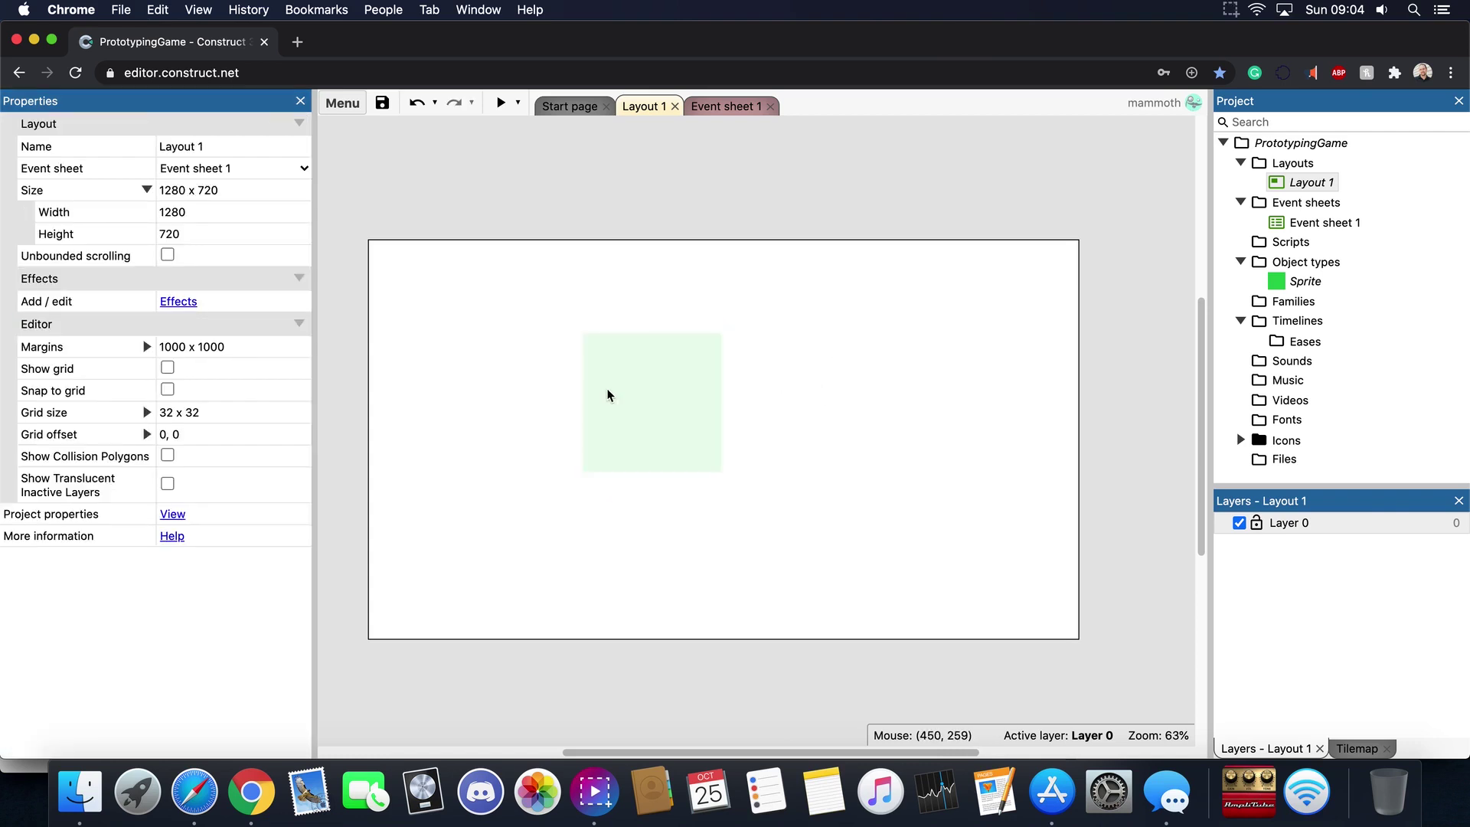
pyautogui.click(607, 395)
pyautogui.press('Escape')
pyautogui.click(659, 393)
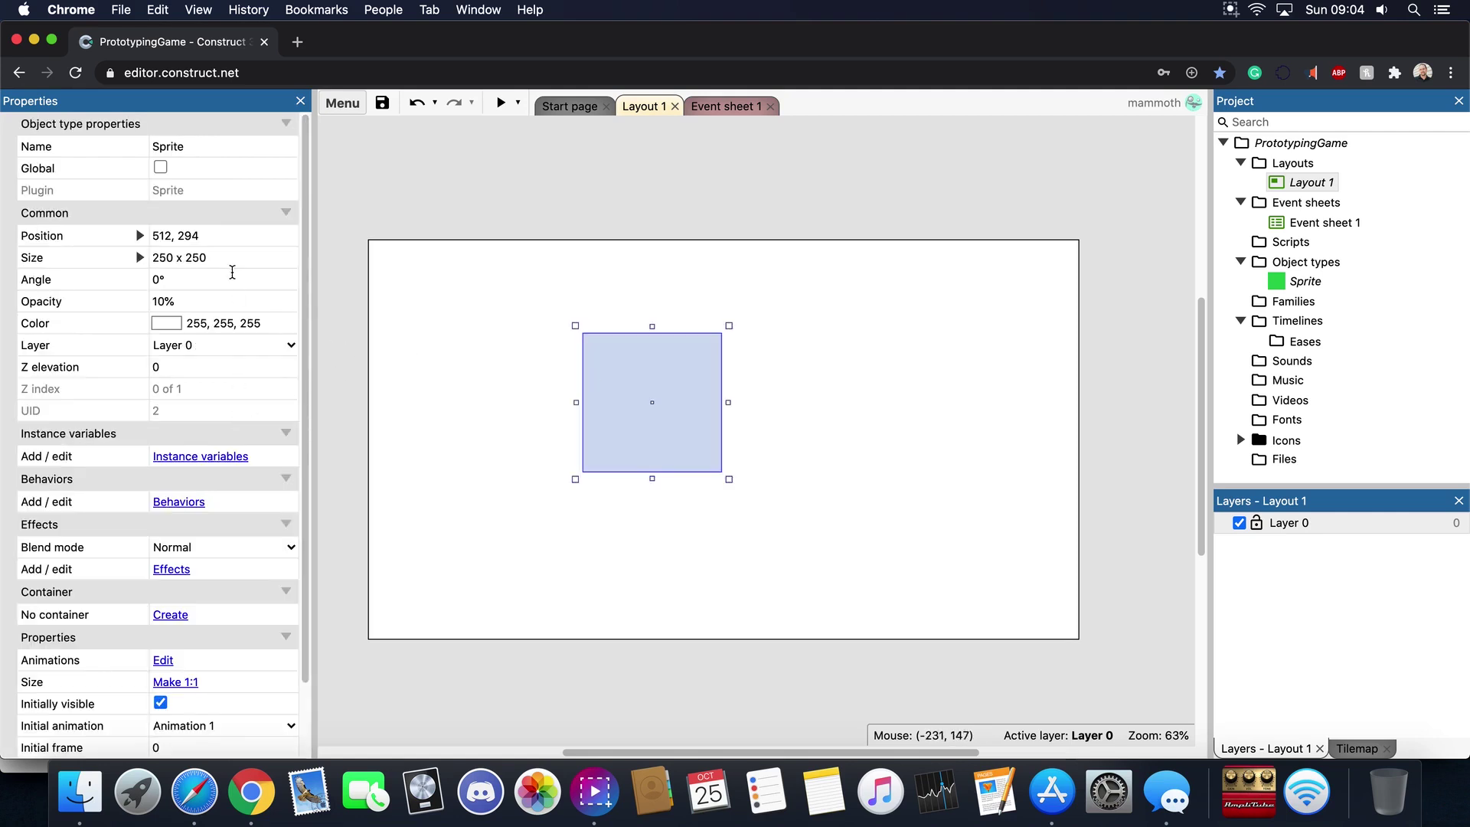
# Restore the sprite's opacity to 100%
pyautogui.click(230, 301)
pyautogui.press('Right')
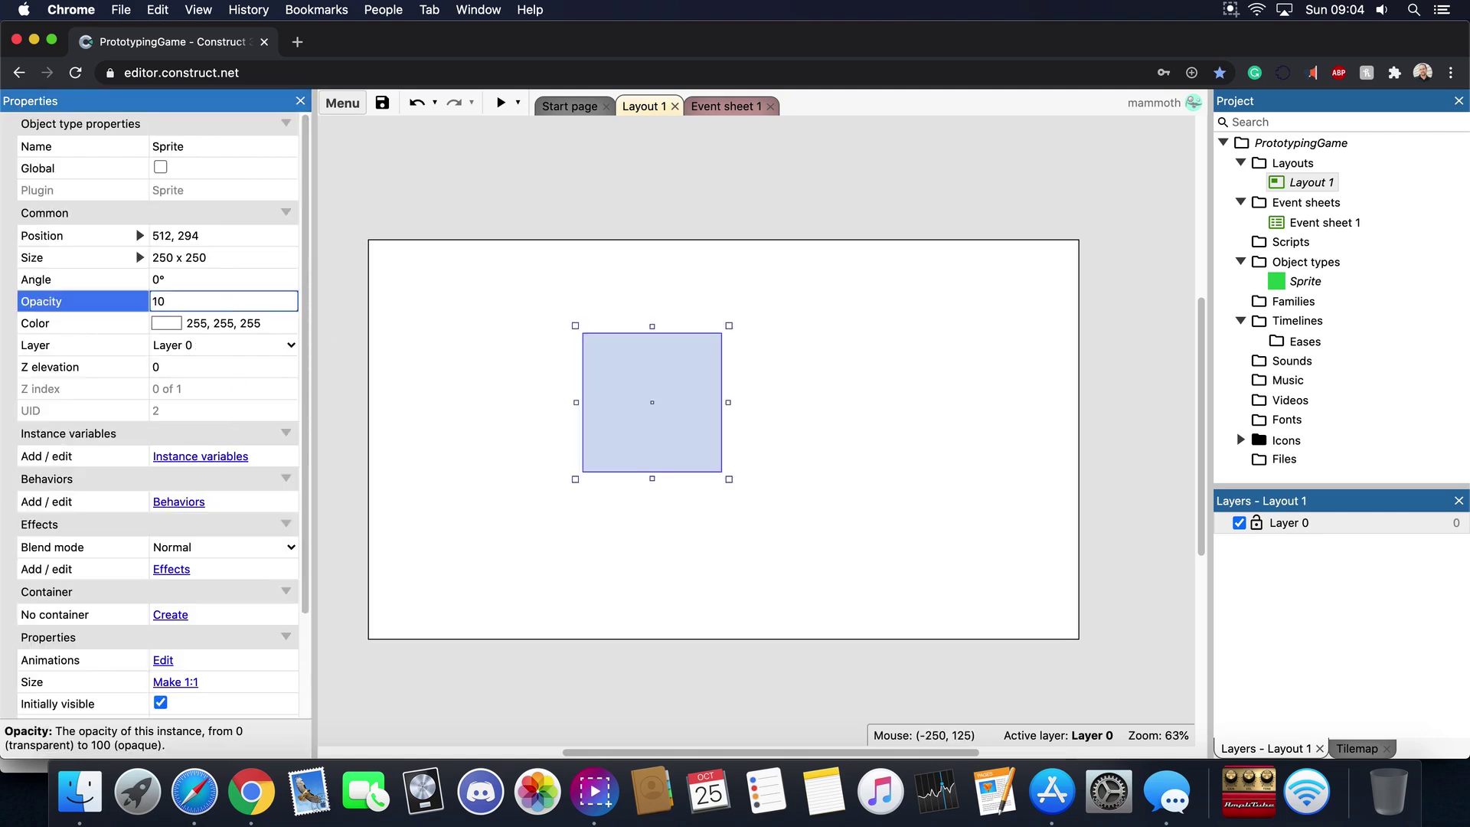
pyautogui.write('0')
pyautogui.click(158, 322)
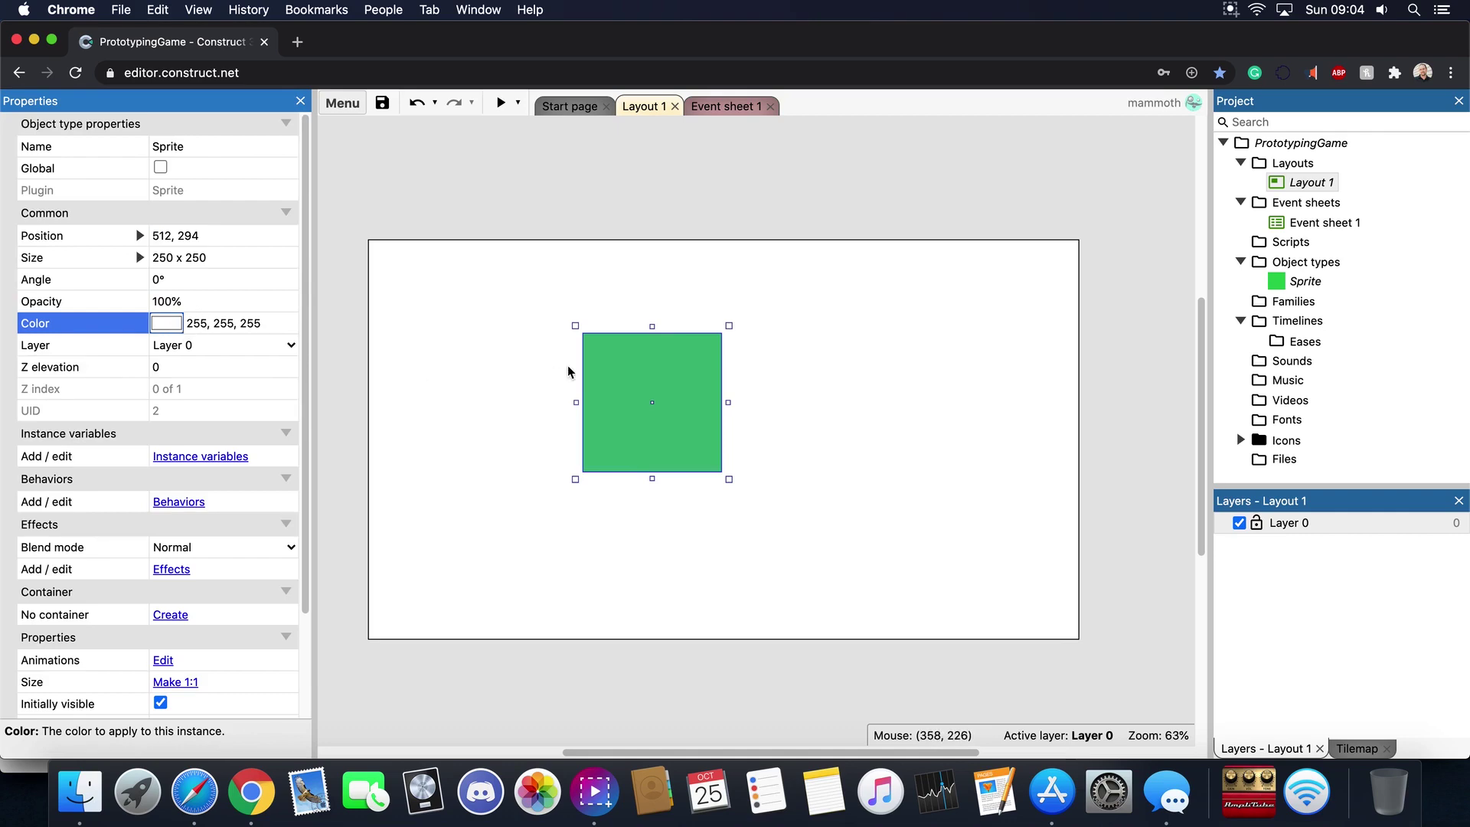
pyautogui.doubleClick(643, 375)
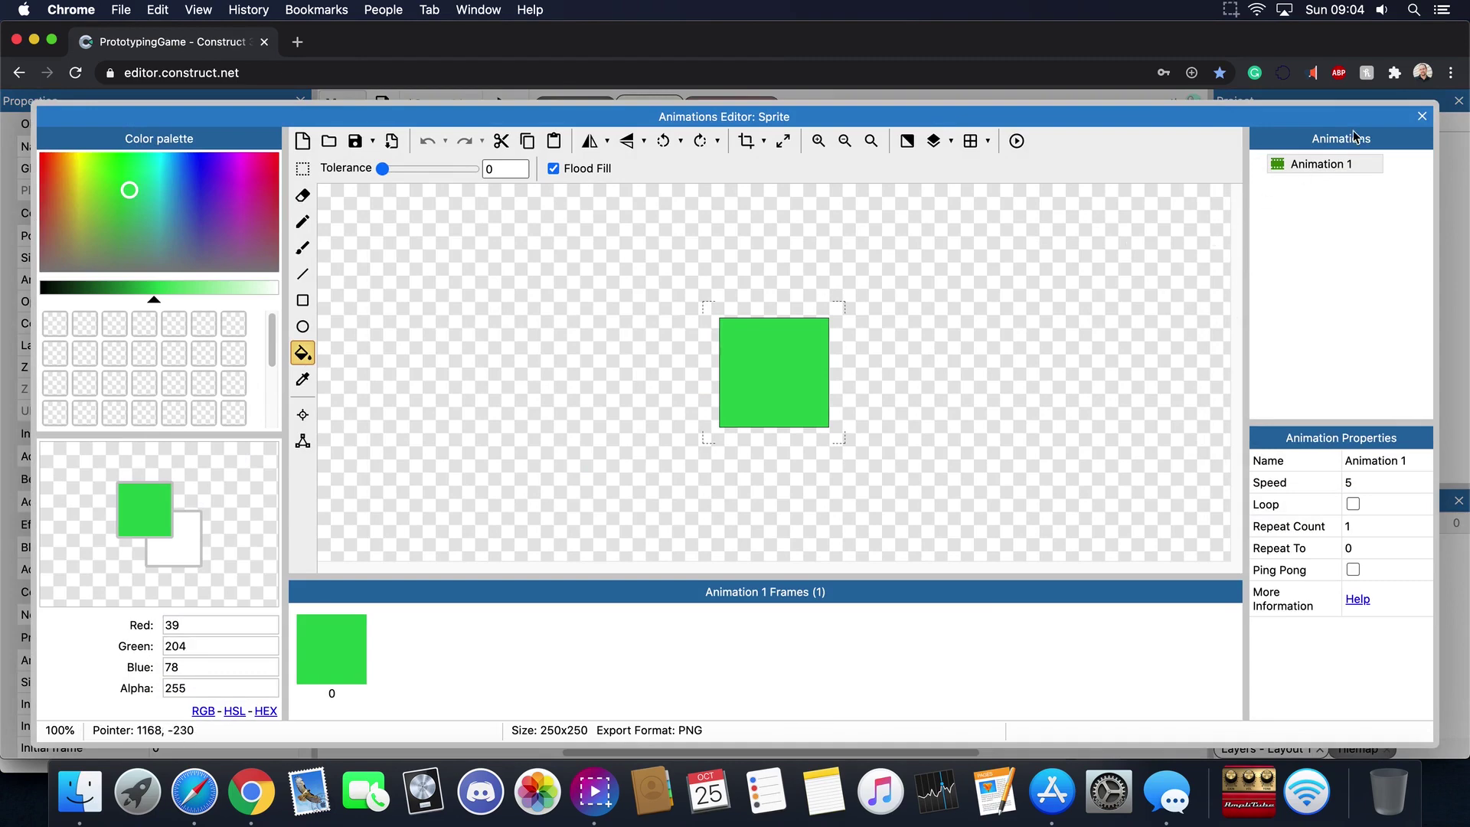
pyautogui.click(1422, 117)
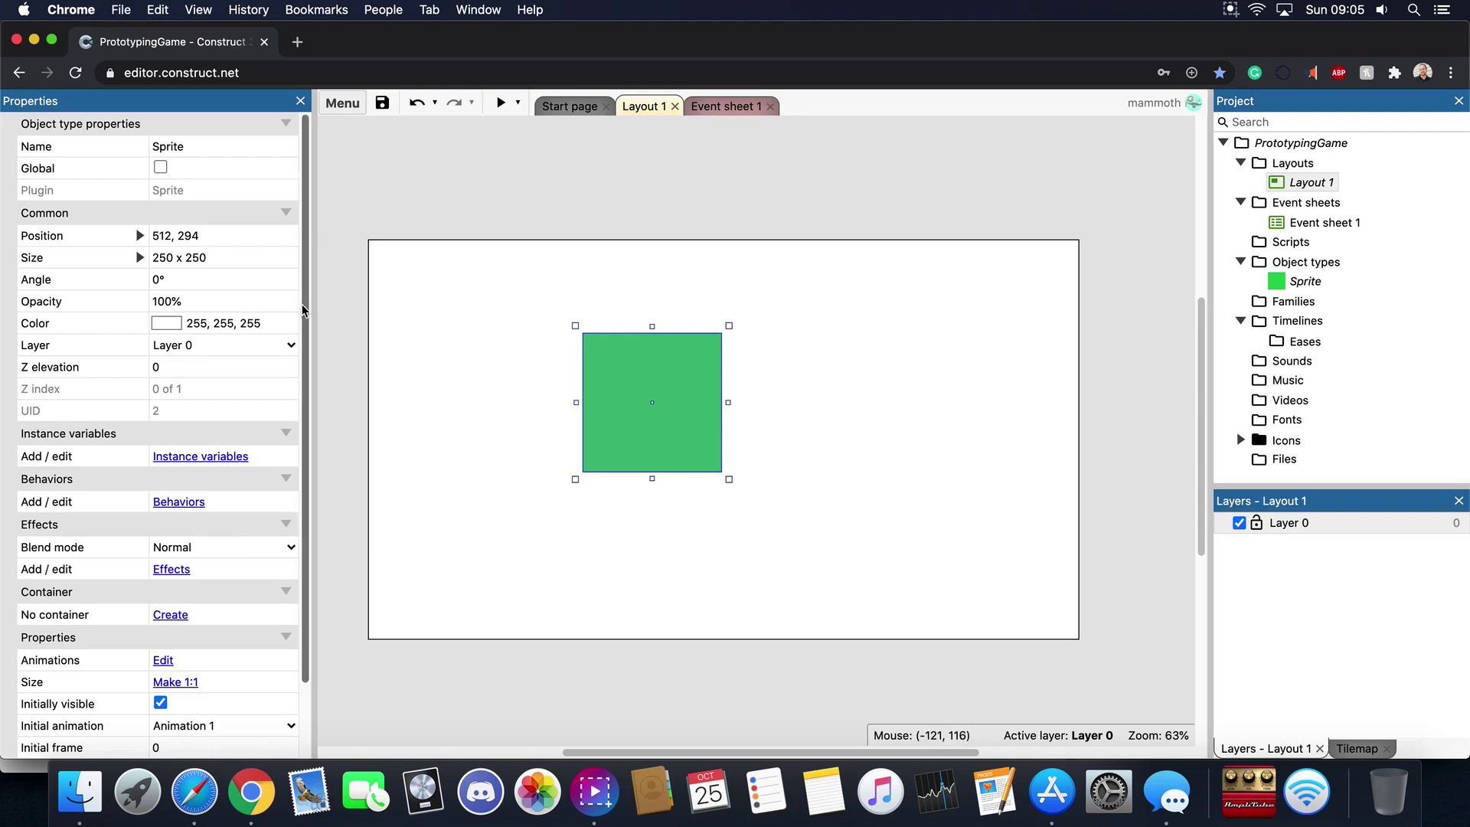
# Rename the sprite object type to Player and drag it to 629, 318
pyautogui.click(174, 149)
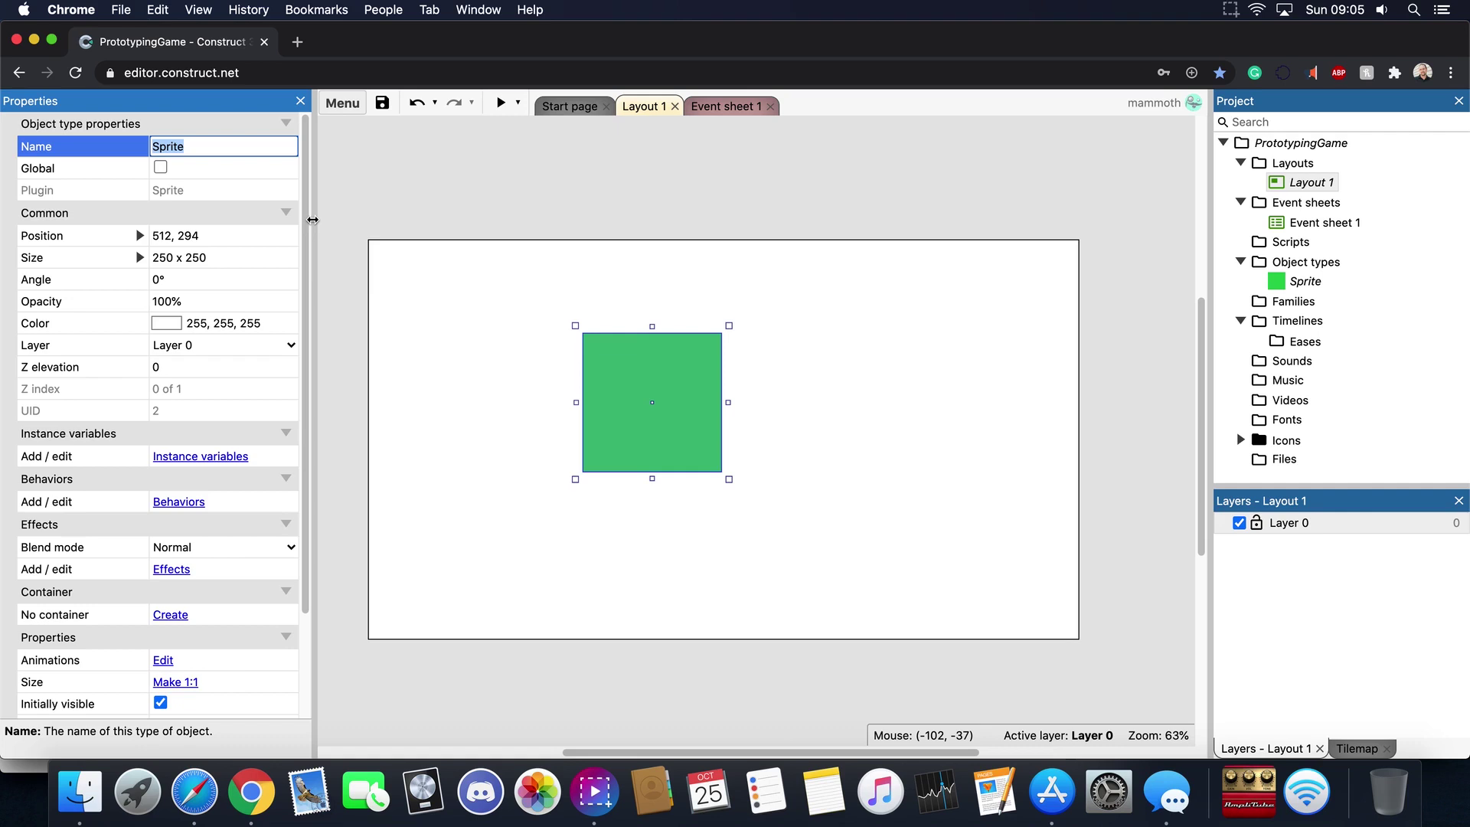
pyautogui.write('Player')
pyautogui.press('Return')
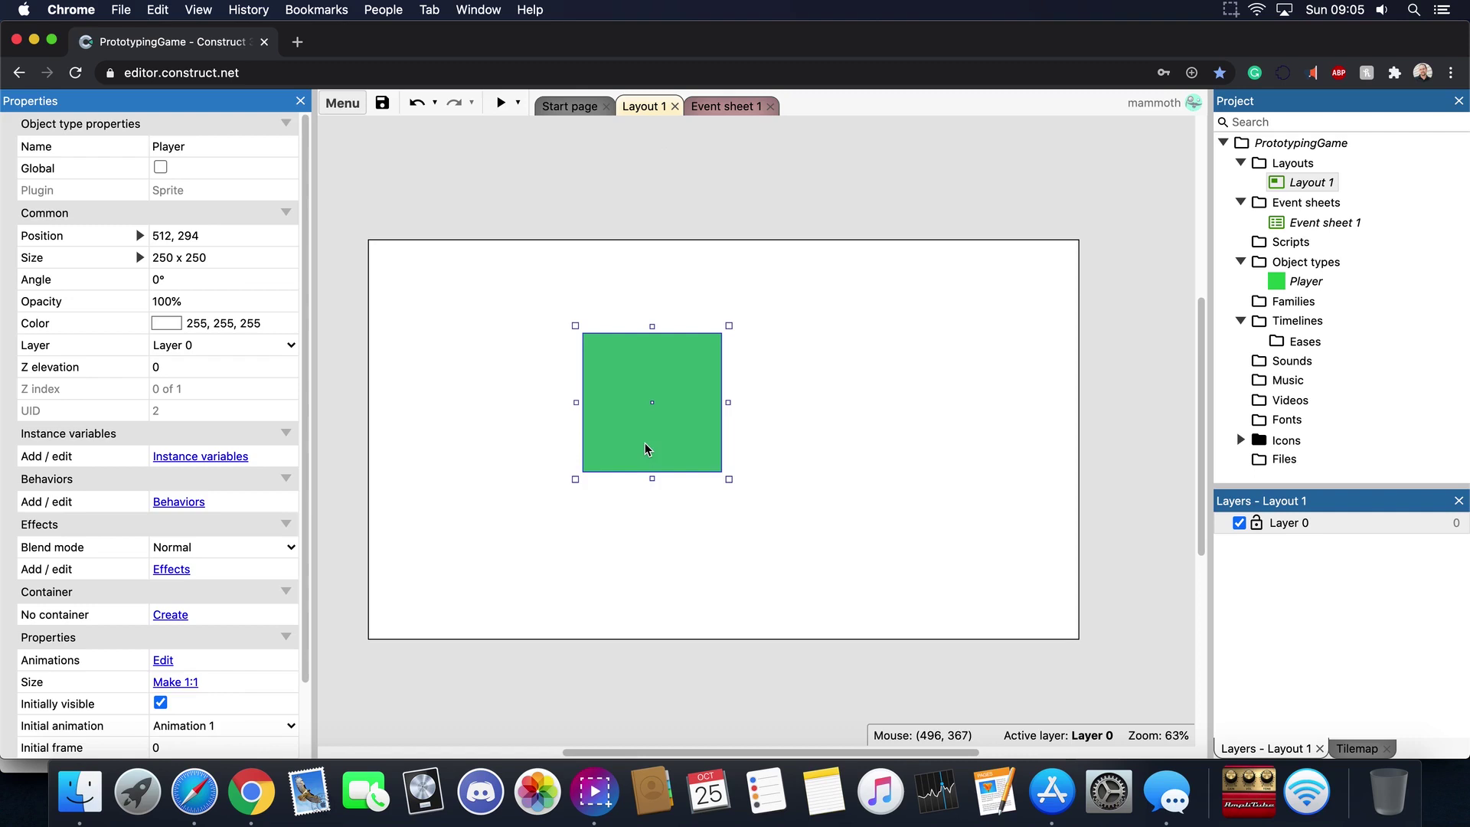
pyautogui.moveTo(645, 442); pyautogui.dragTo(711, 460)
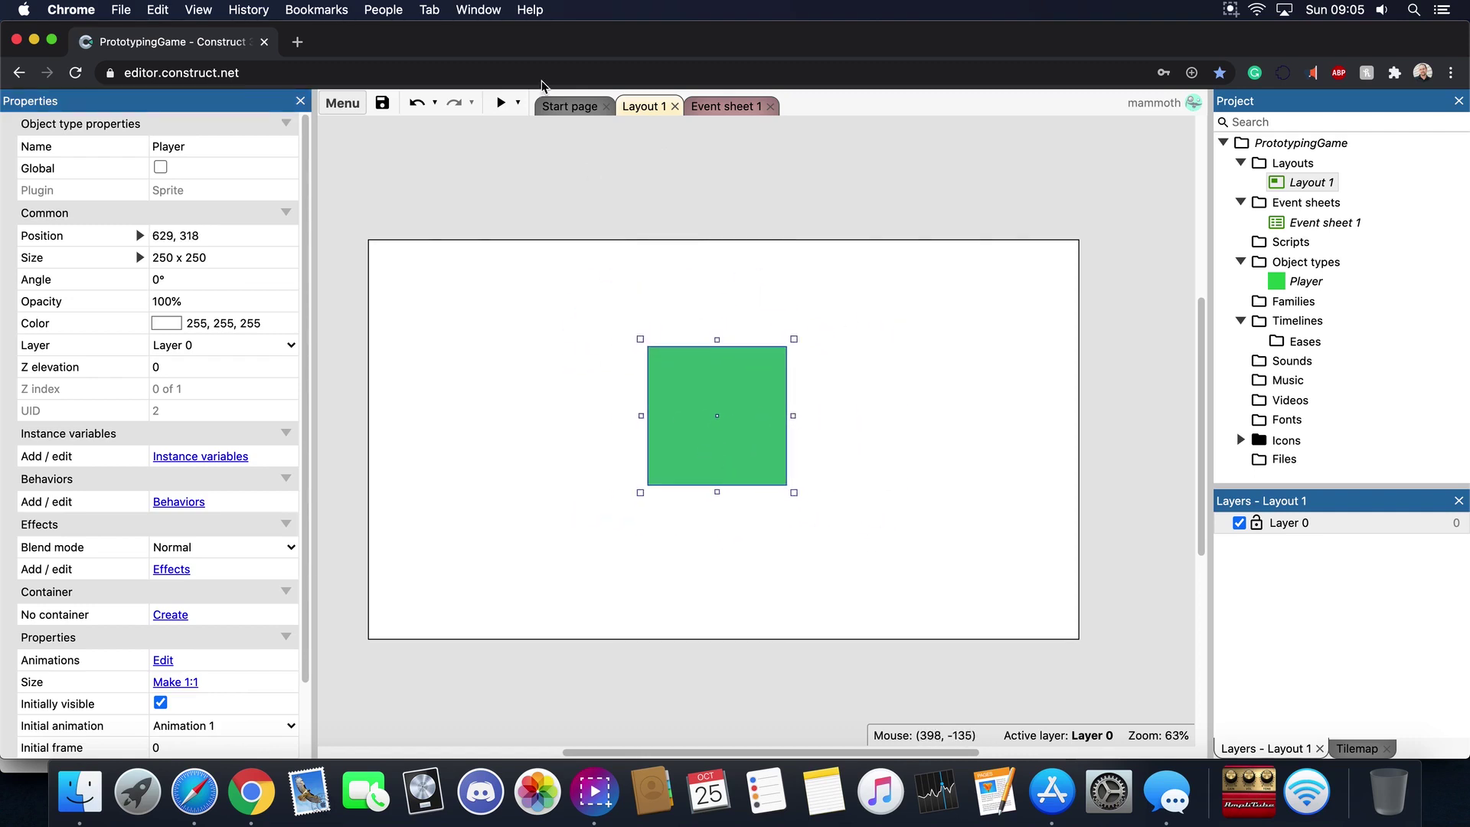
pyautogui.click(502, 103)
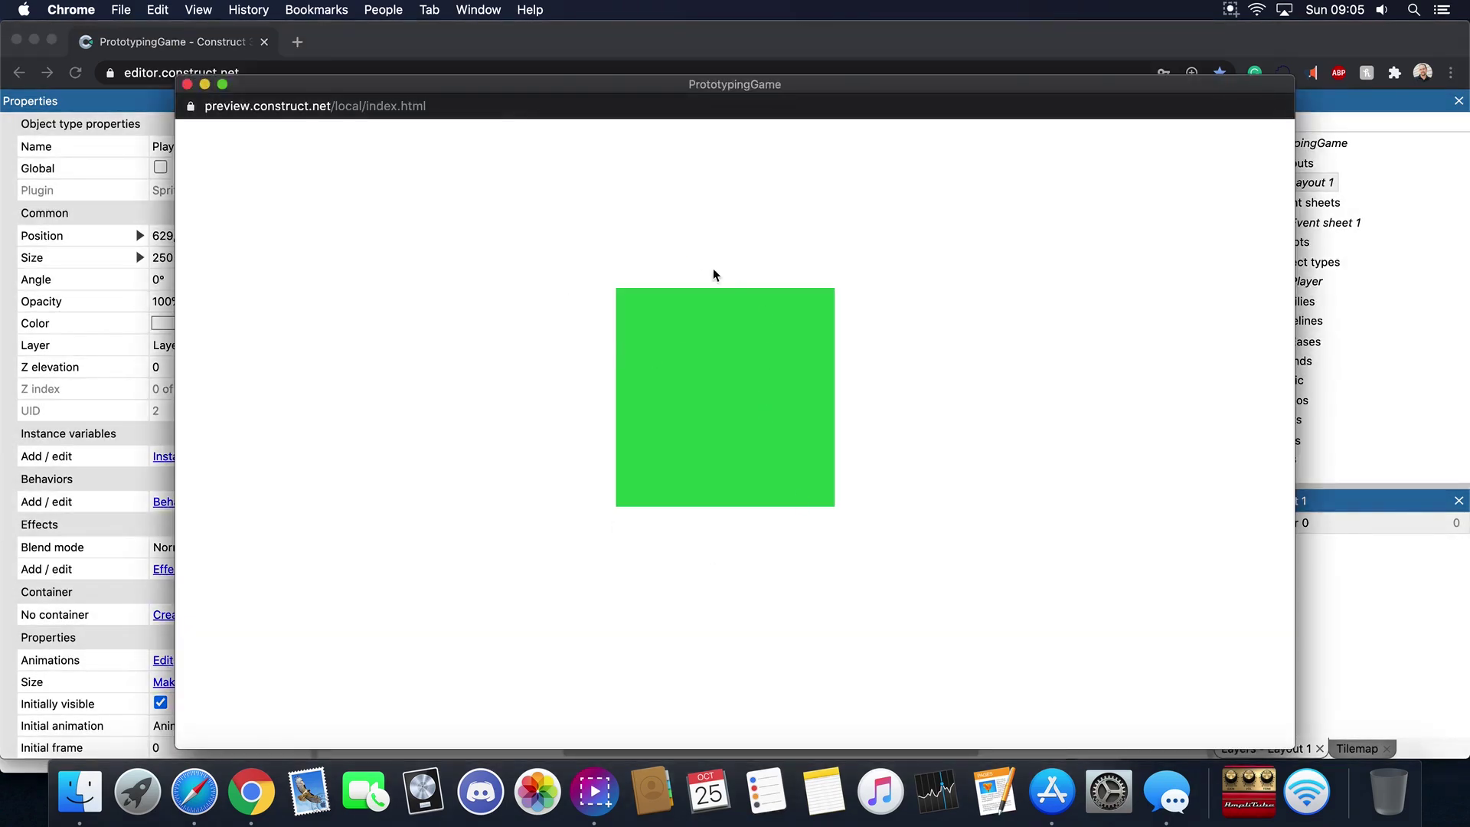
pyautogui.click(186, 83)
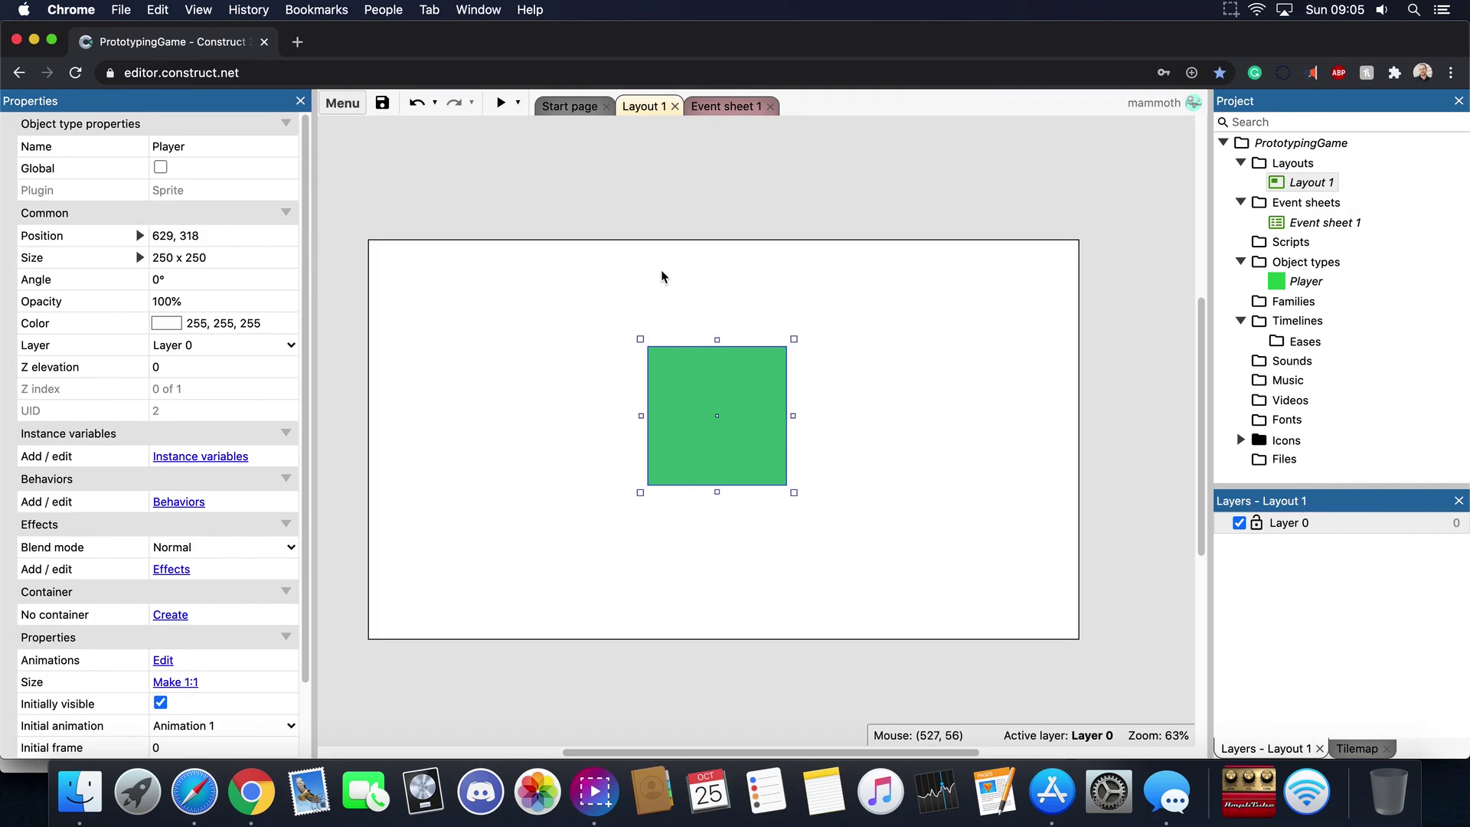
# Resize the Player sprite's image canvas to 75 x 75 pixels in the Animations Editor
pyautogui.doubleClick(733, 378)
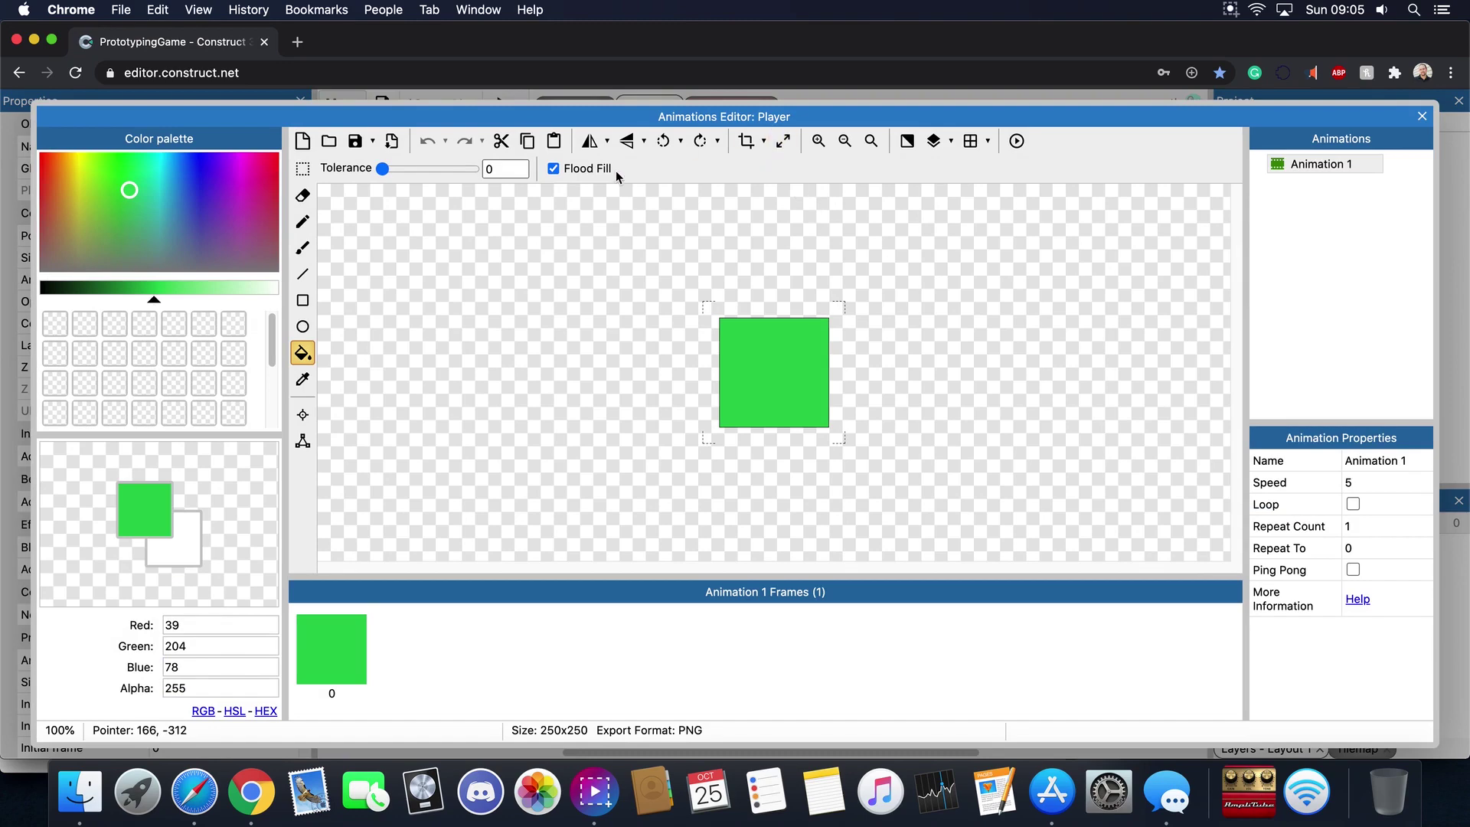
pyautogui.click(784, 143)
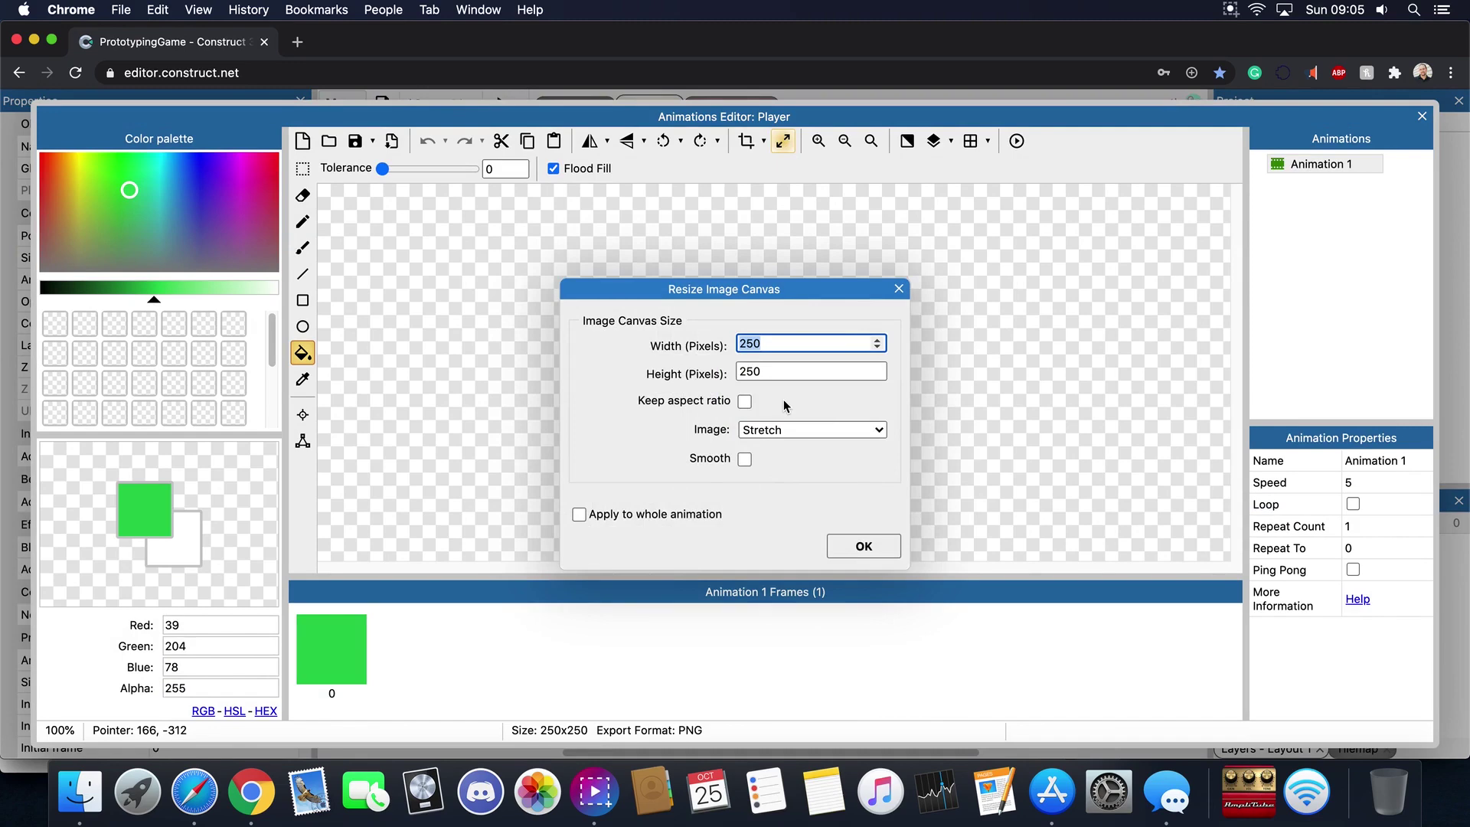
pyautogui.write('75')
pyautogui.press('Tab')
pyautogui.write('7')
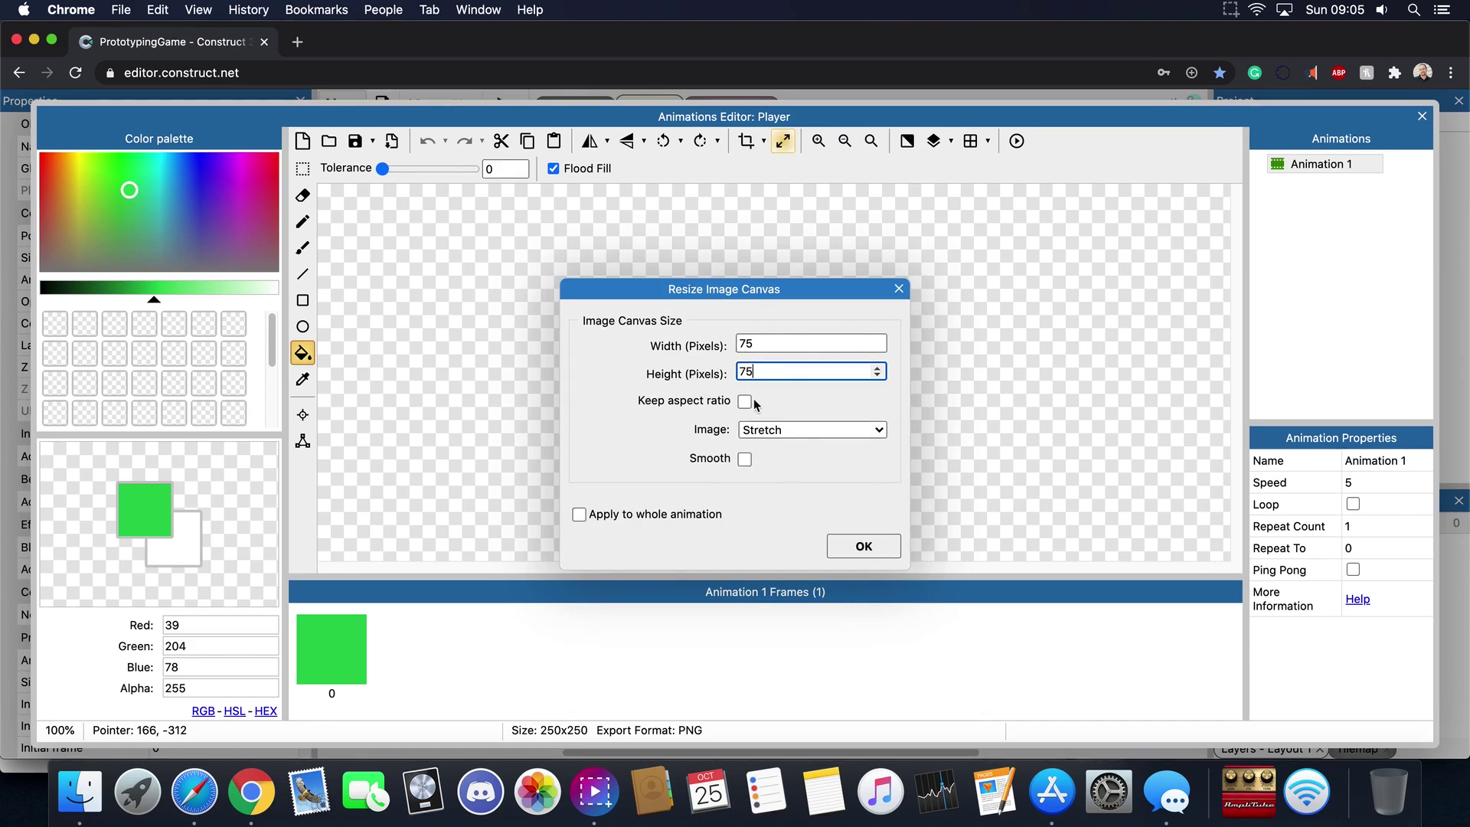
pyautogui.click(867, 547)
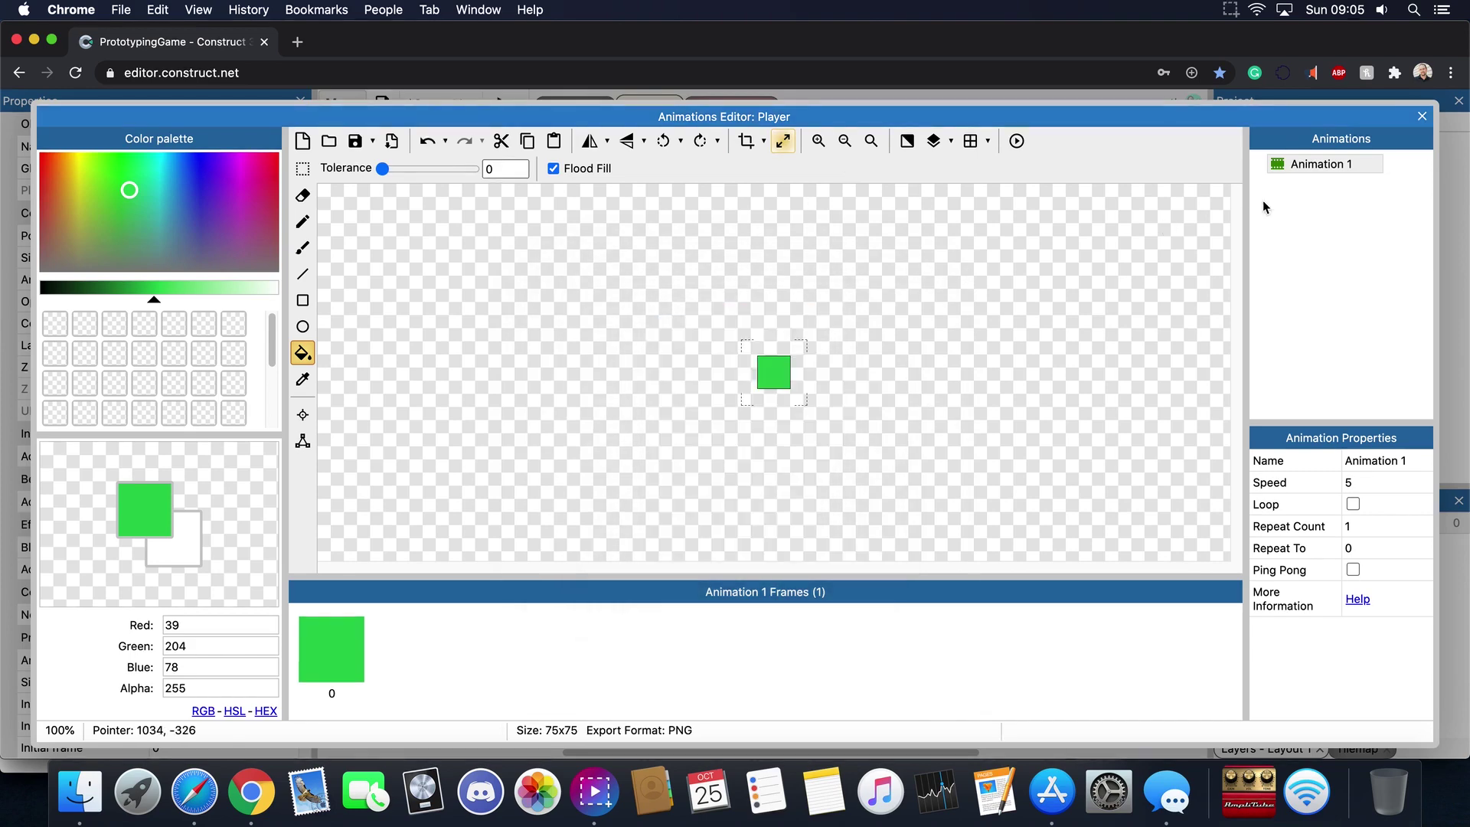
# Return to the layout, preview-run the green Player square, then move it to 709, 336
pyautogui.click(1429, 118)
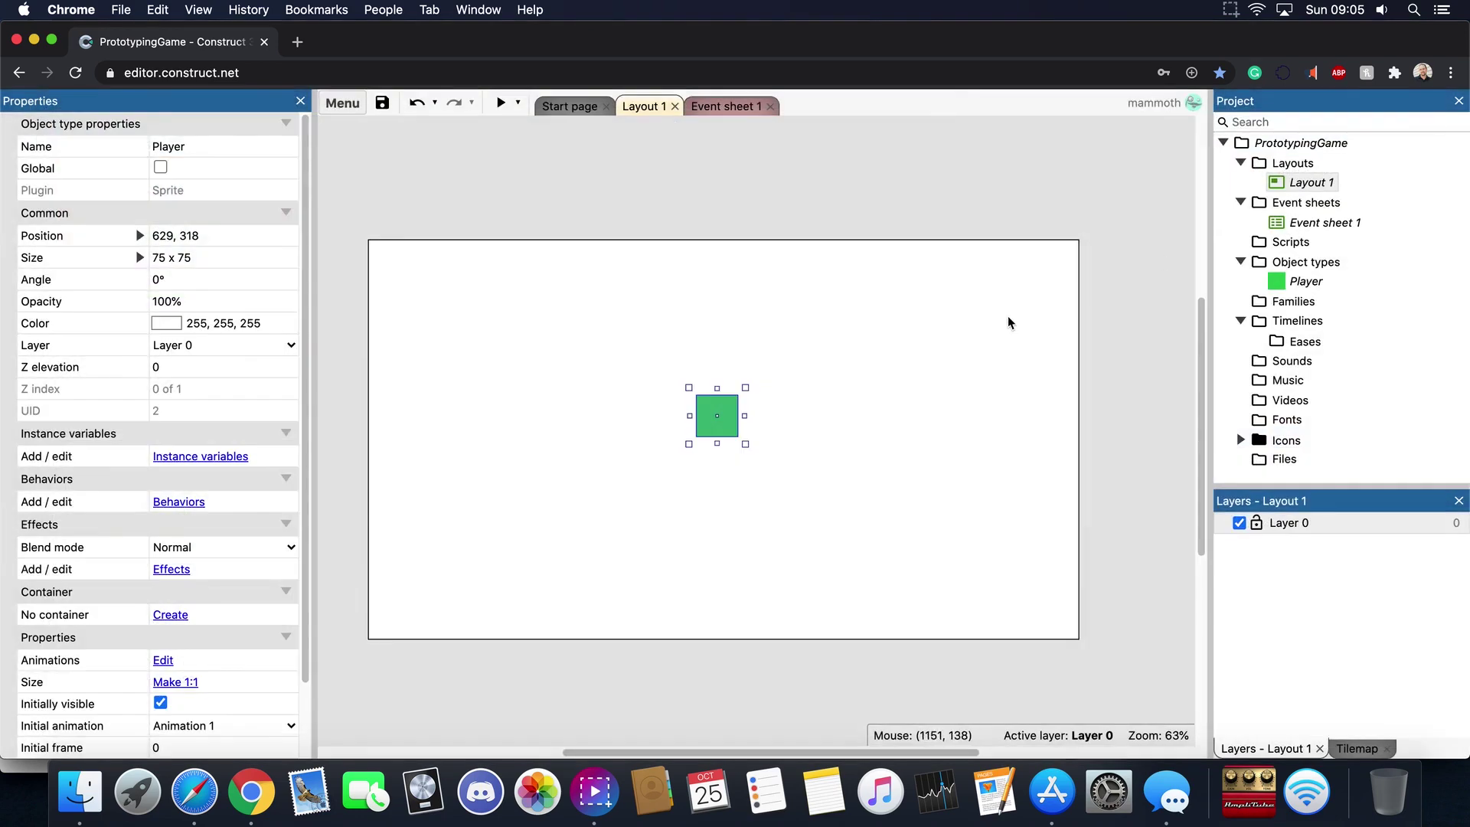
pyautogui.moveTo(728, 443); pyautogui.dragTo(731, 447)
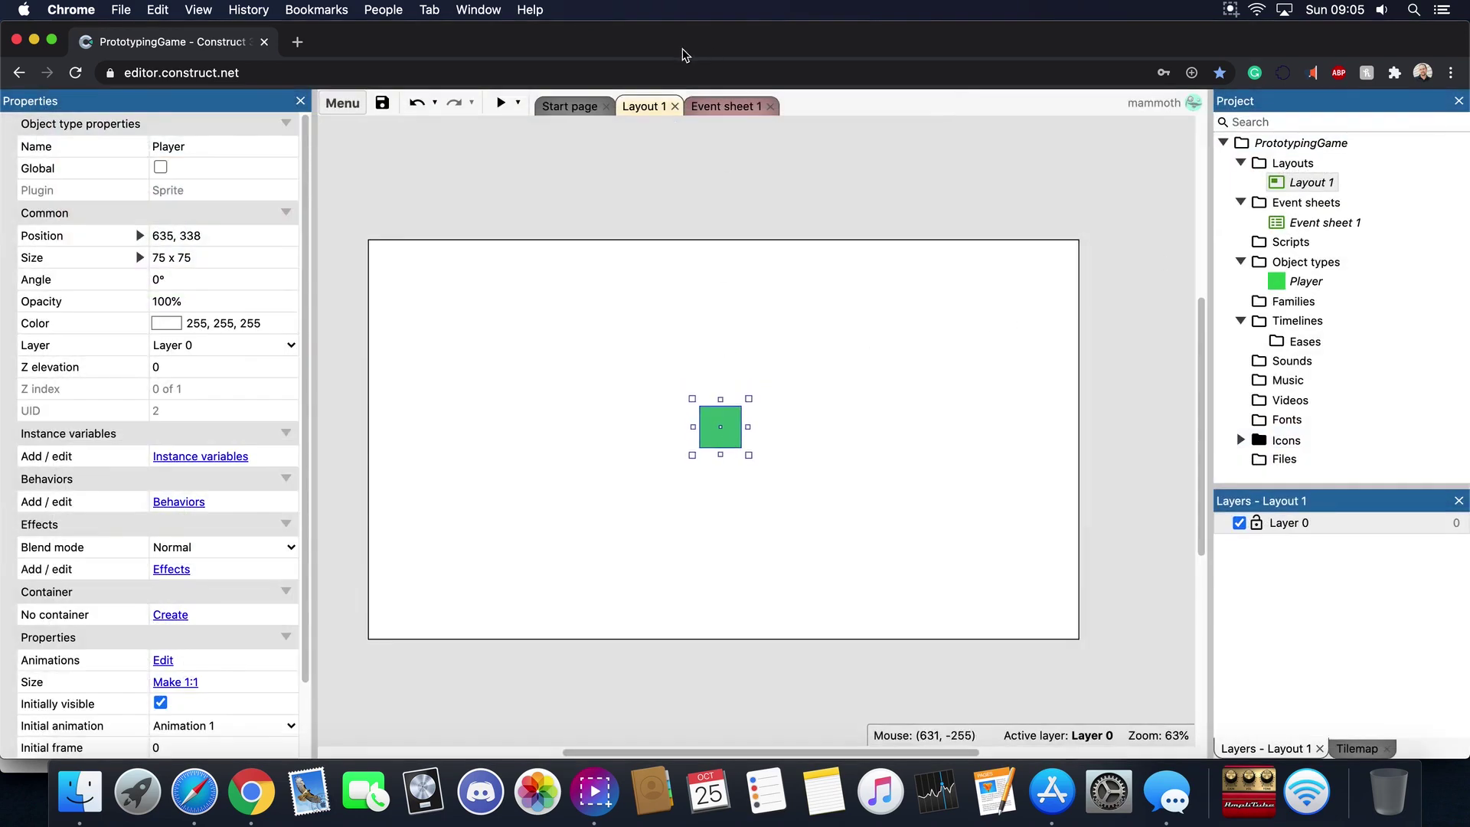
pyautogui.click(500, 103)
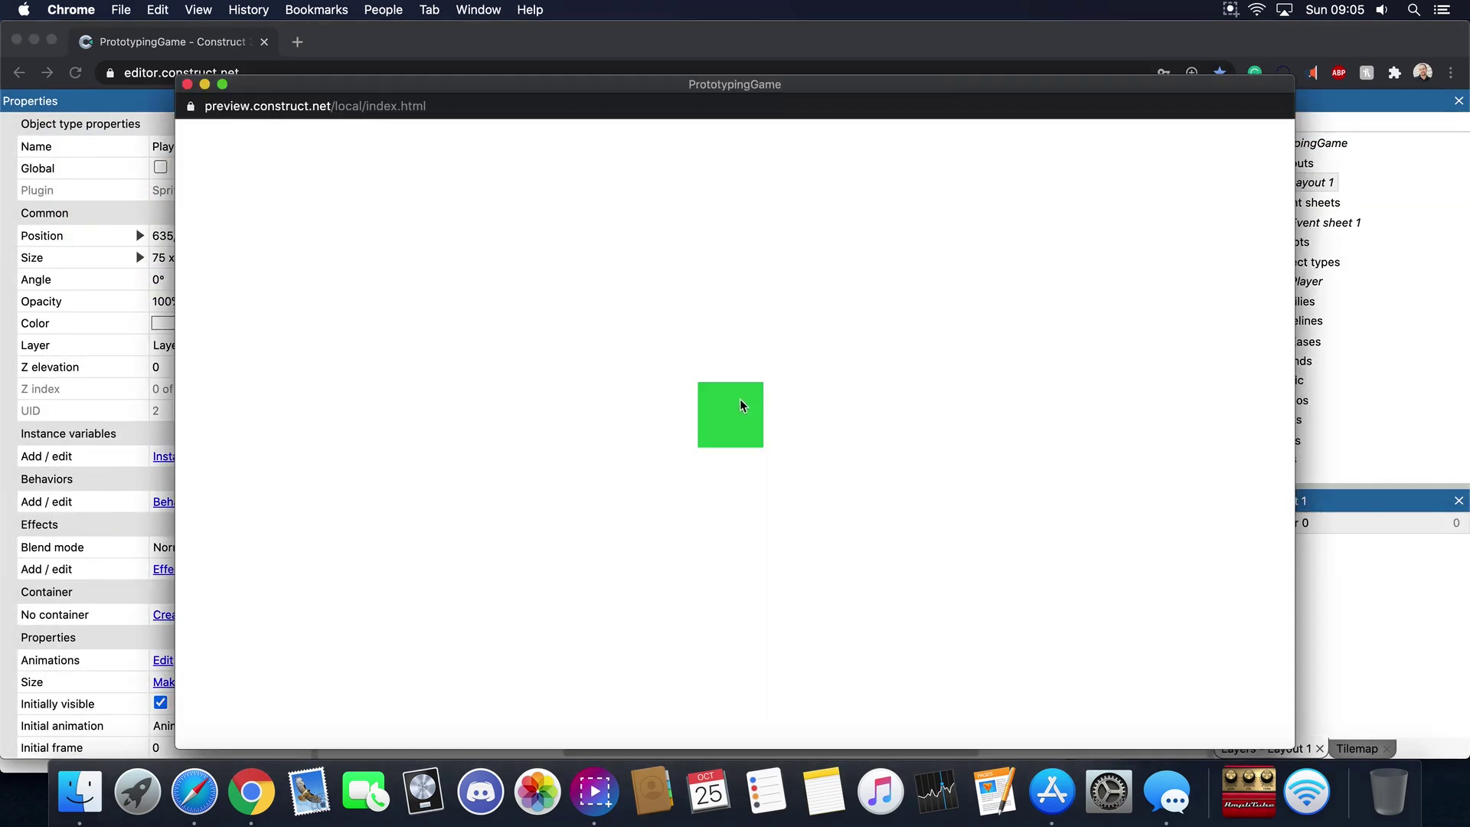
pyautogui.click(187, 84)
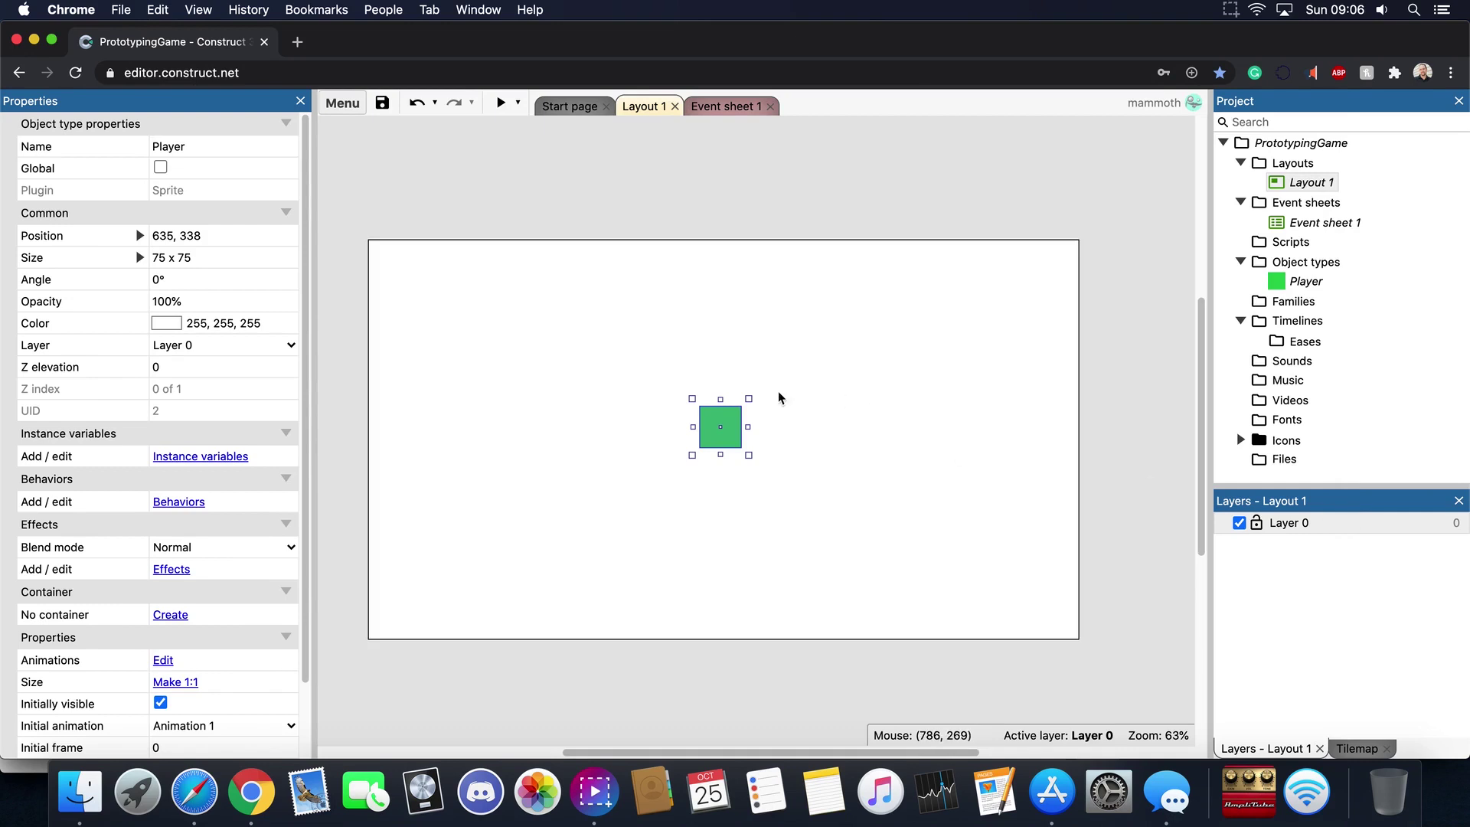
pyautogui.moveTo(712, 423); pyautogui.dragTo(756, 423)
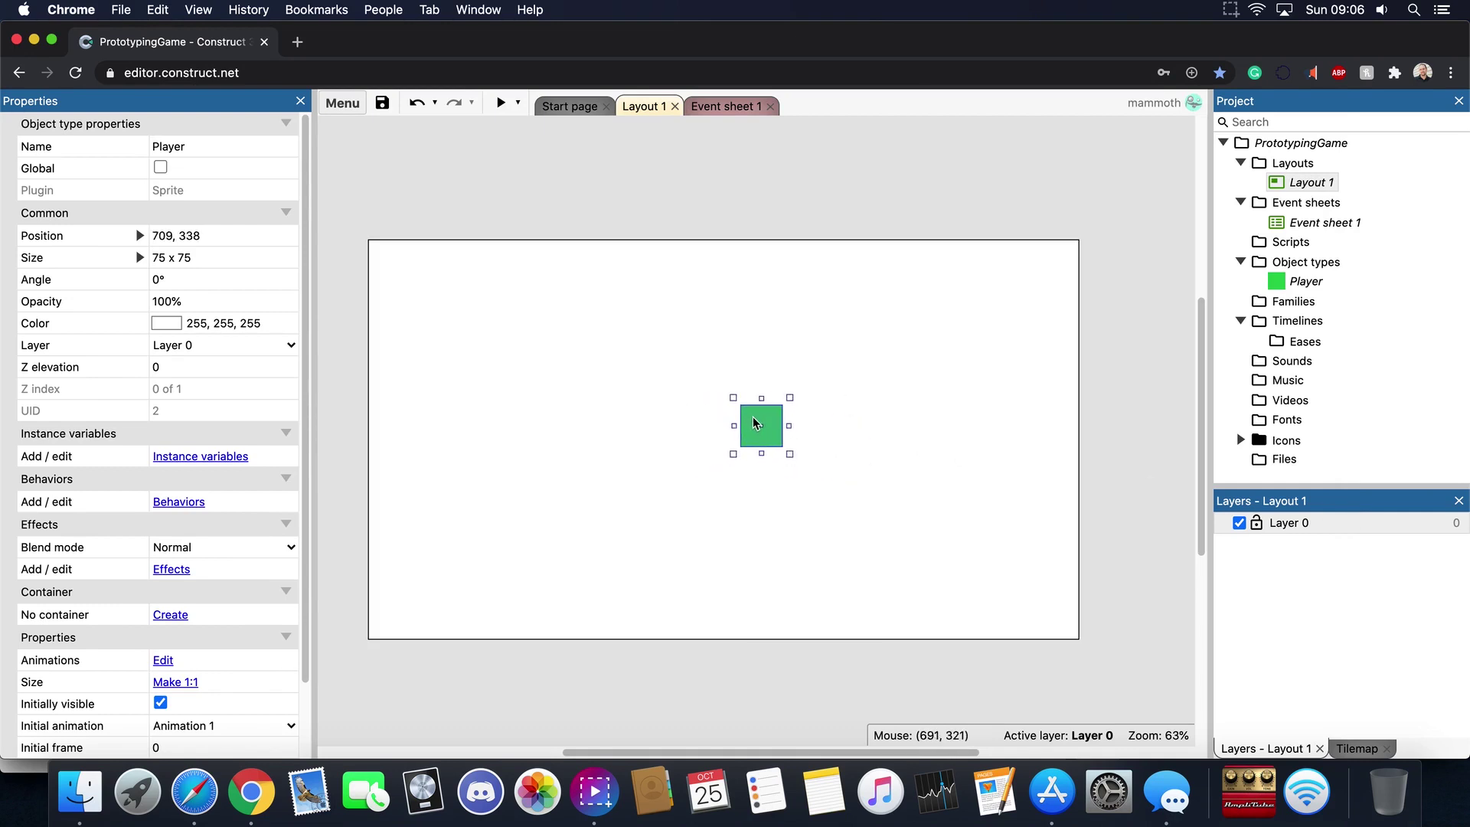
# View the PrototypingGame project settings, then Layout 1's properties (1280 x 720, Event sheet 1)
pyautogui.click(1294, 143)
pyautogui.click(1133, 205)
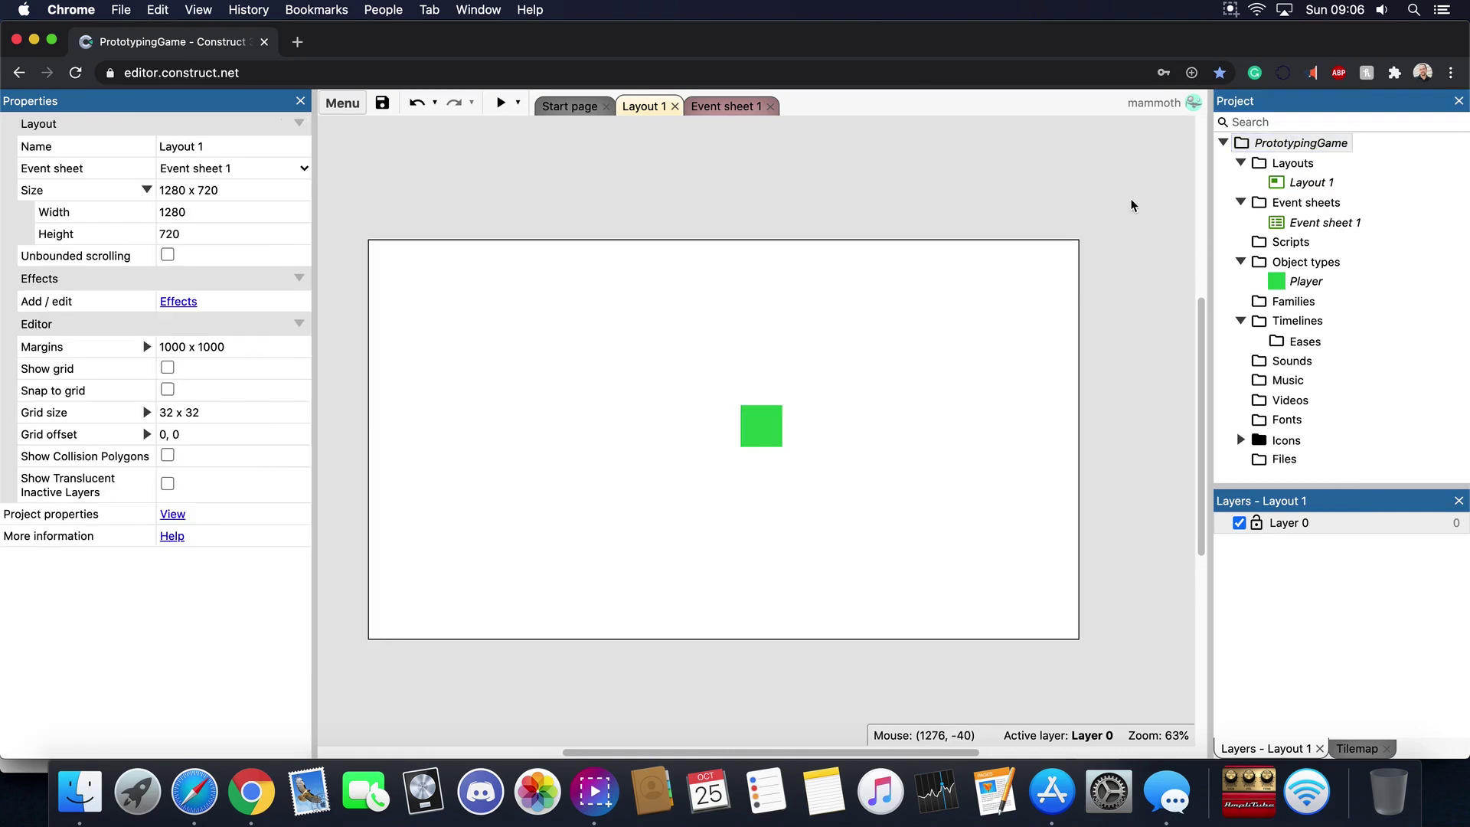
pyautogui.click(1292, 147)
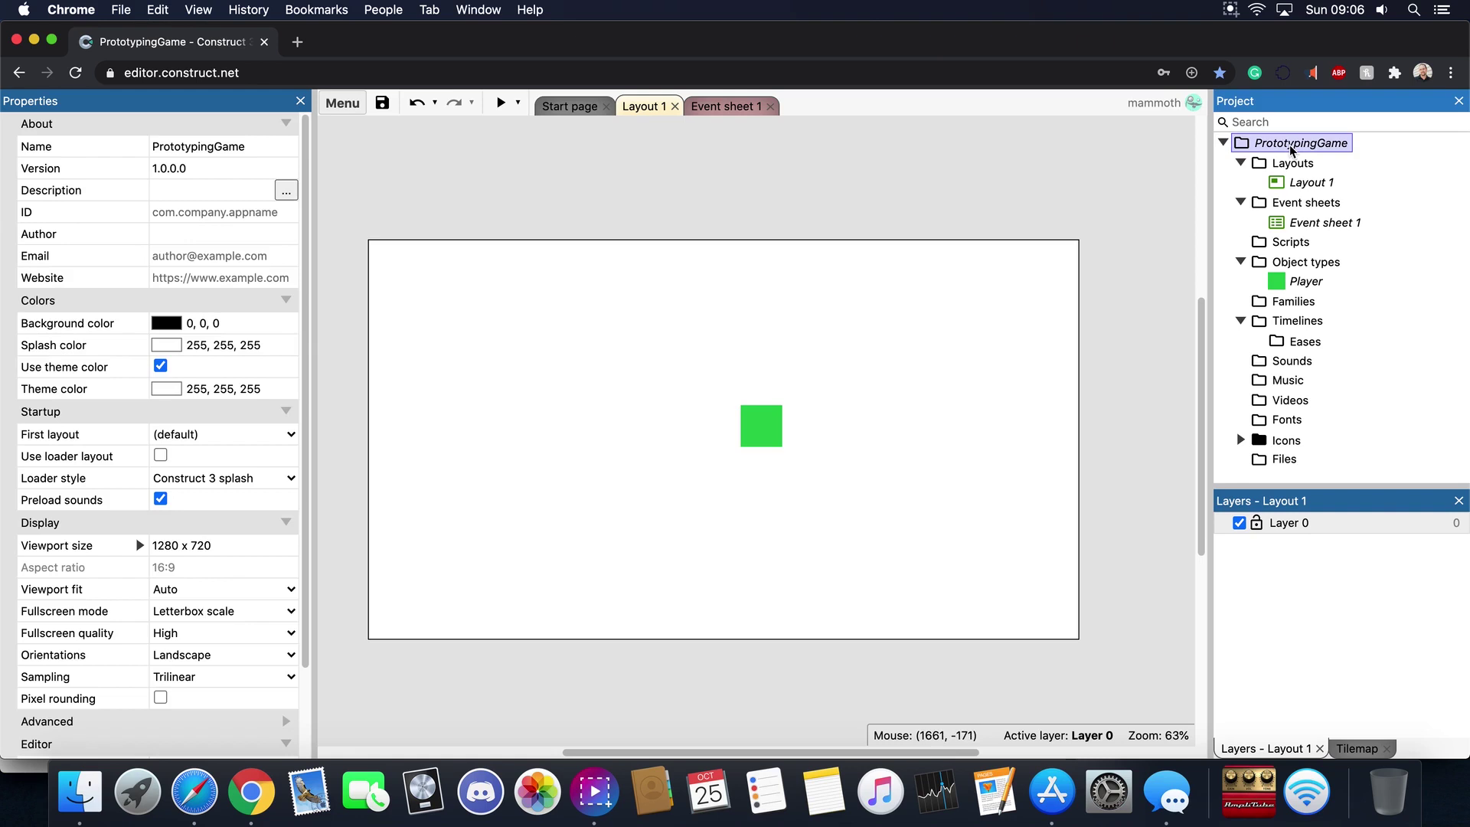
pyautogui.click(1293, 145)
pyautogui.click(1308, 184)
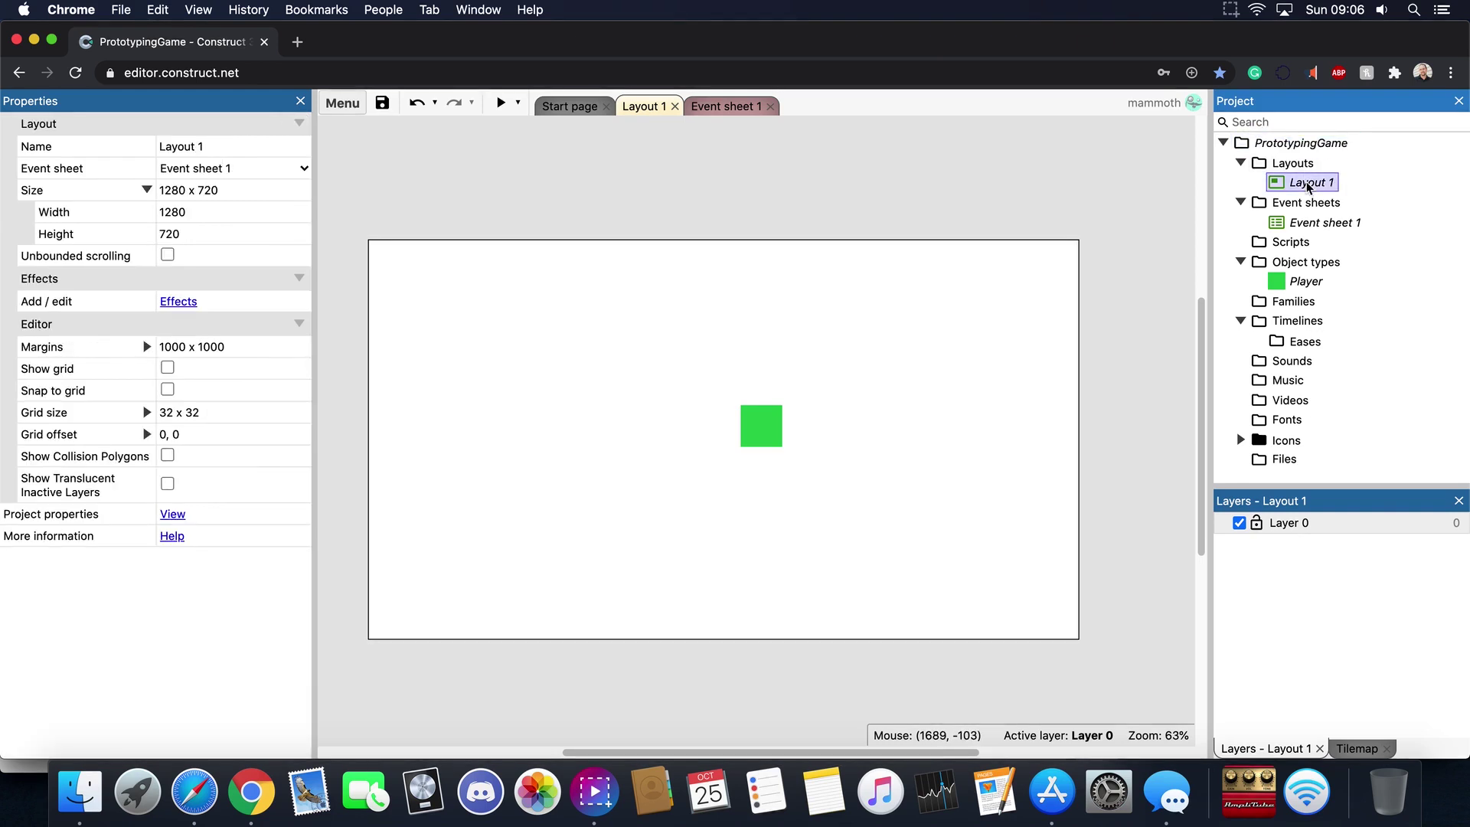
# Give Layer 0 a dark grey (77, 77, 77) background colour
pyautogui.click(1307, 521)
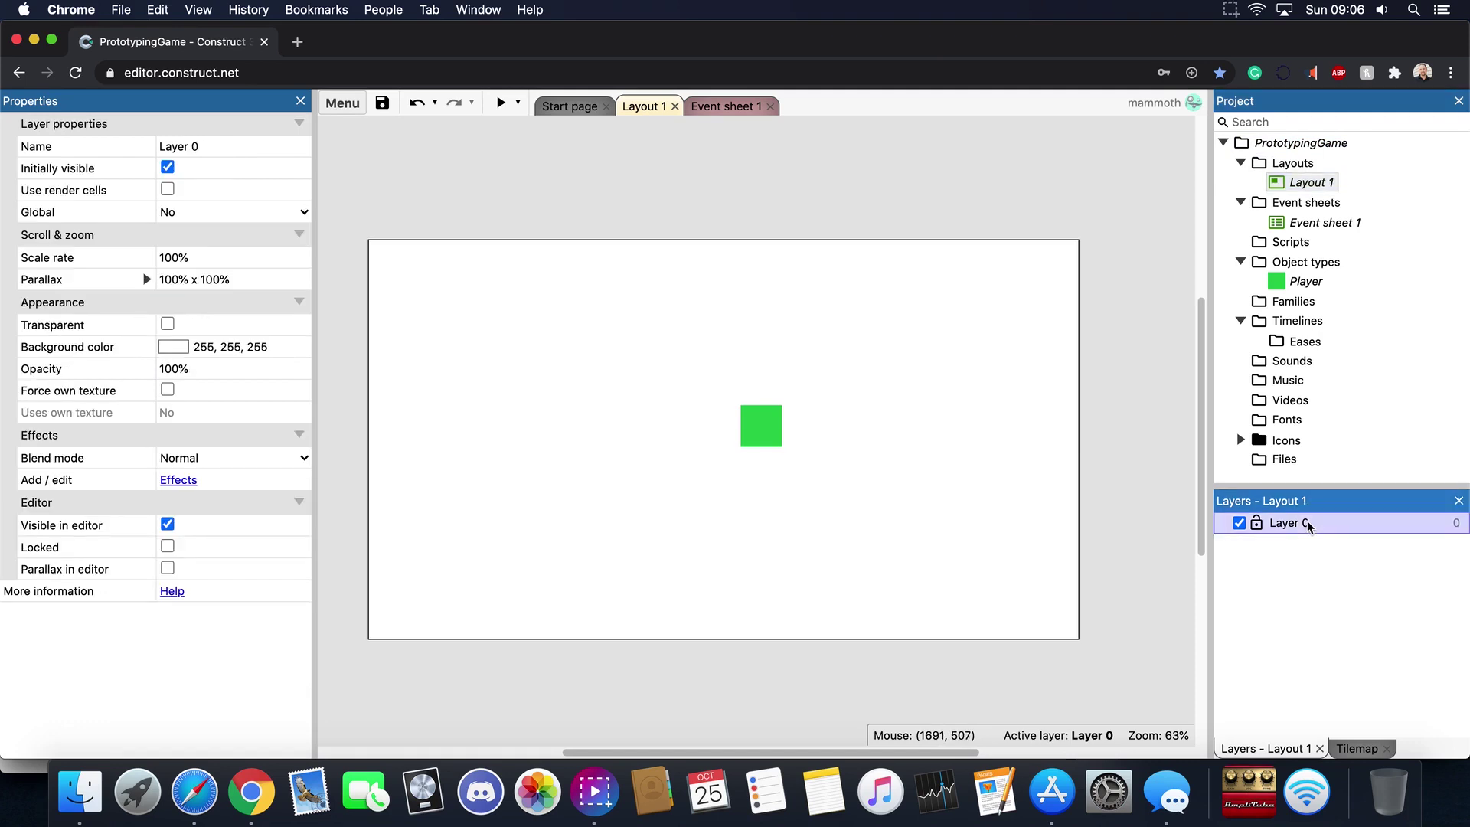
pyautogui.click(1307, 520)
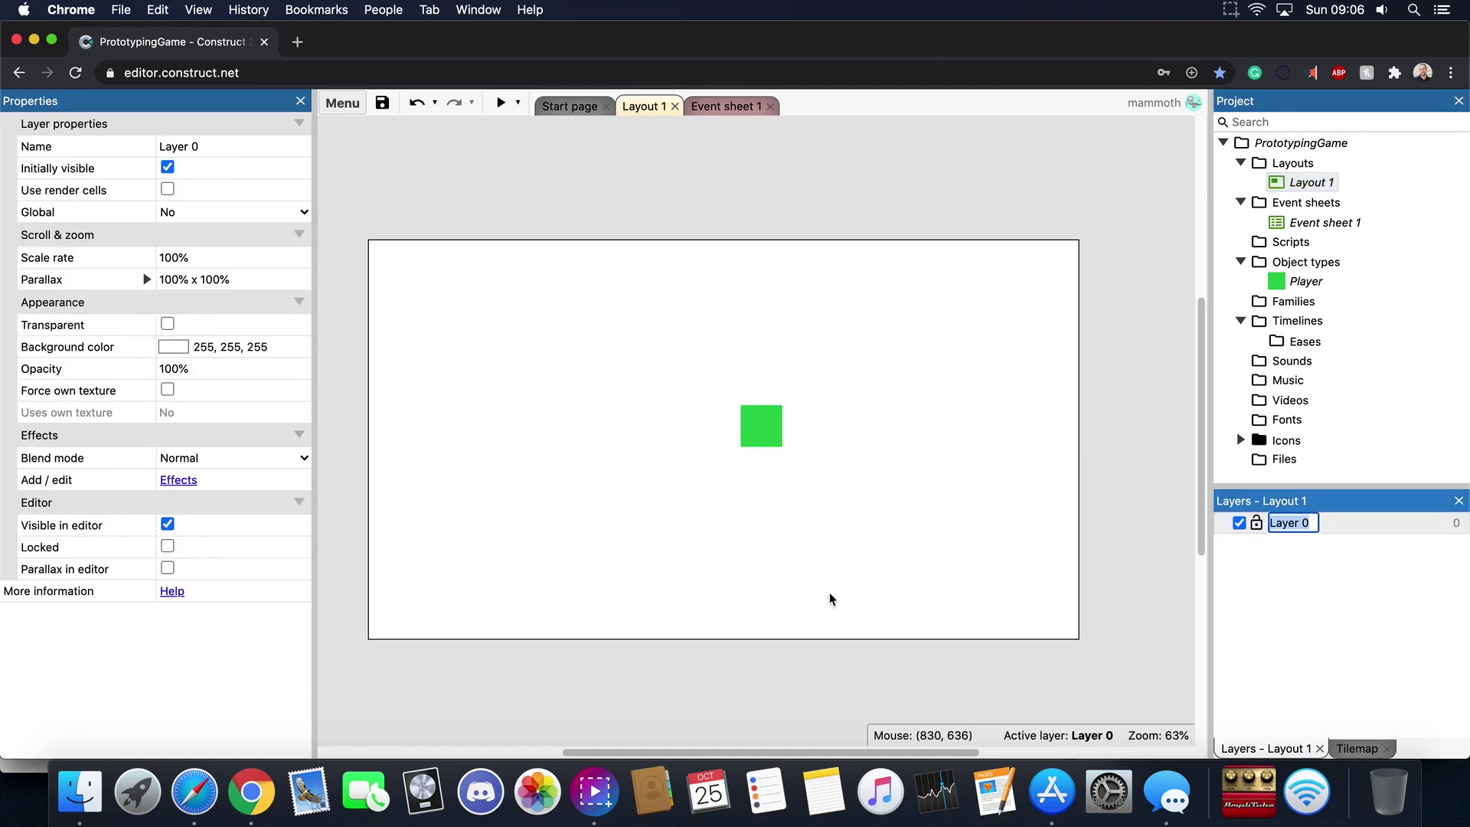
pyautogui.click(172, 347)
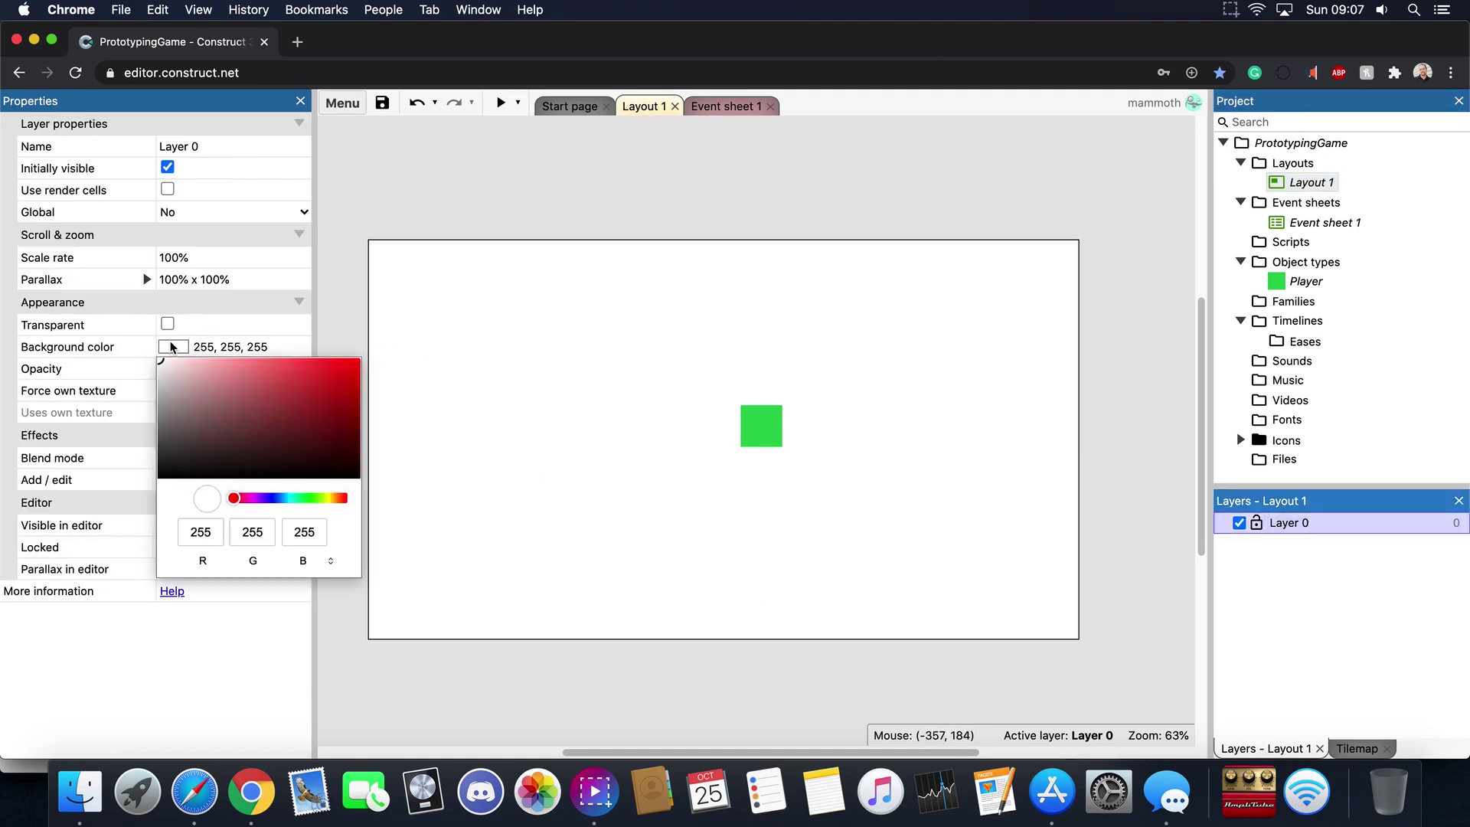
pyautogui.click(243, 438)
pyautogui.moveTo(242, 439); pyautogui.dragTo(162, 446)
# Make Layer 0 opaque so the grey shows, and move the Player square up-left
pyautogui.click(244, 325)
pyautogui.click(242, 327)
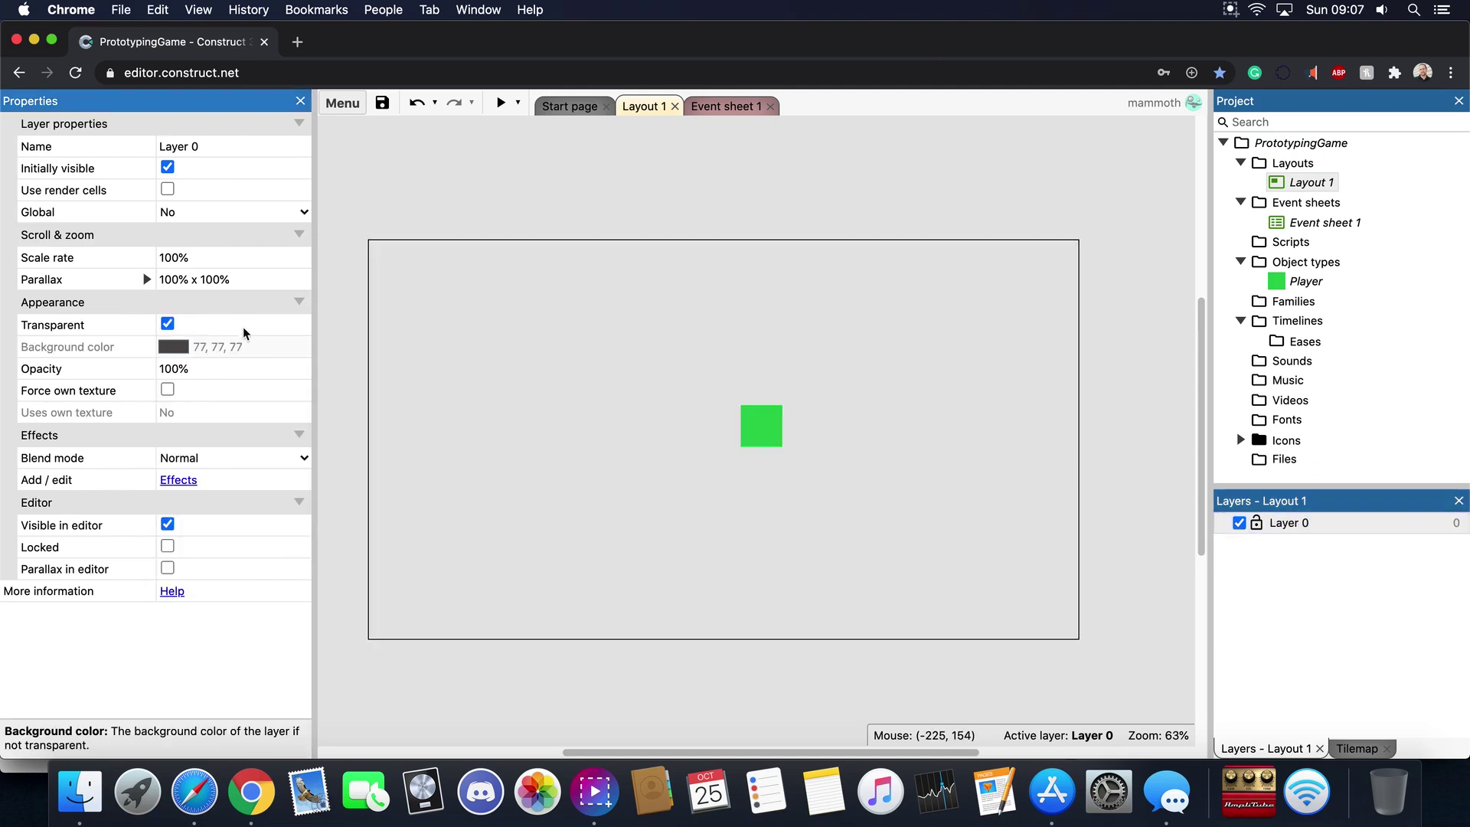
pyautogui.click(167, 324)
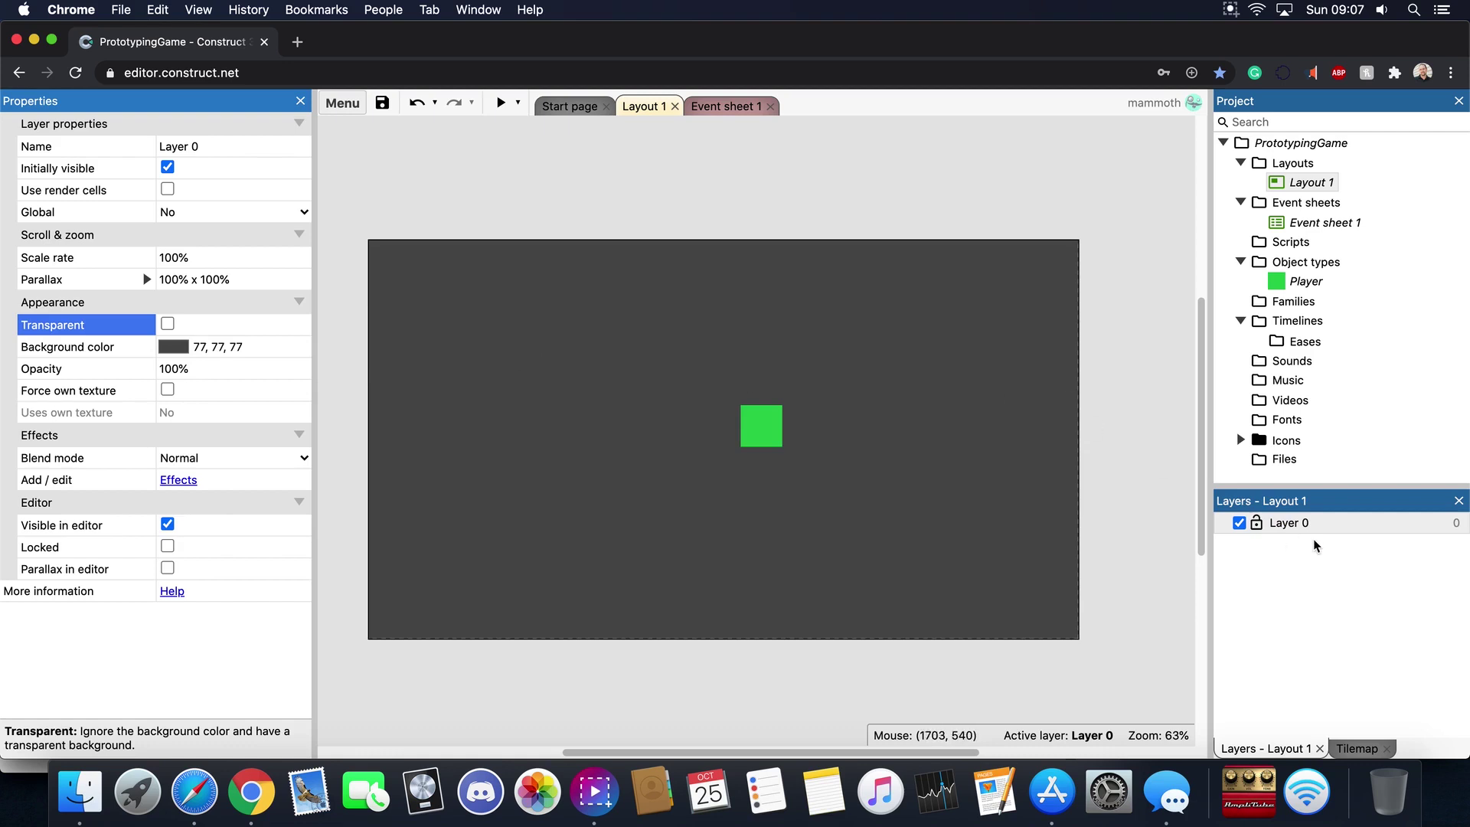
pyautogui.moveTo(758, 433); pyautogui.dragTo(732, 399)
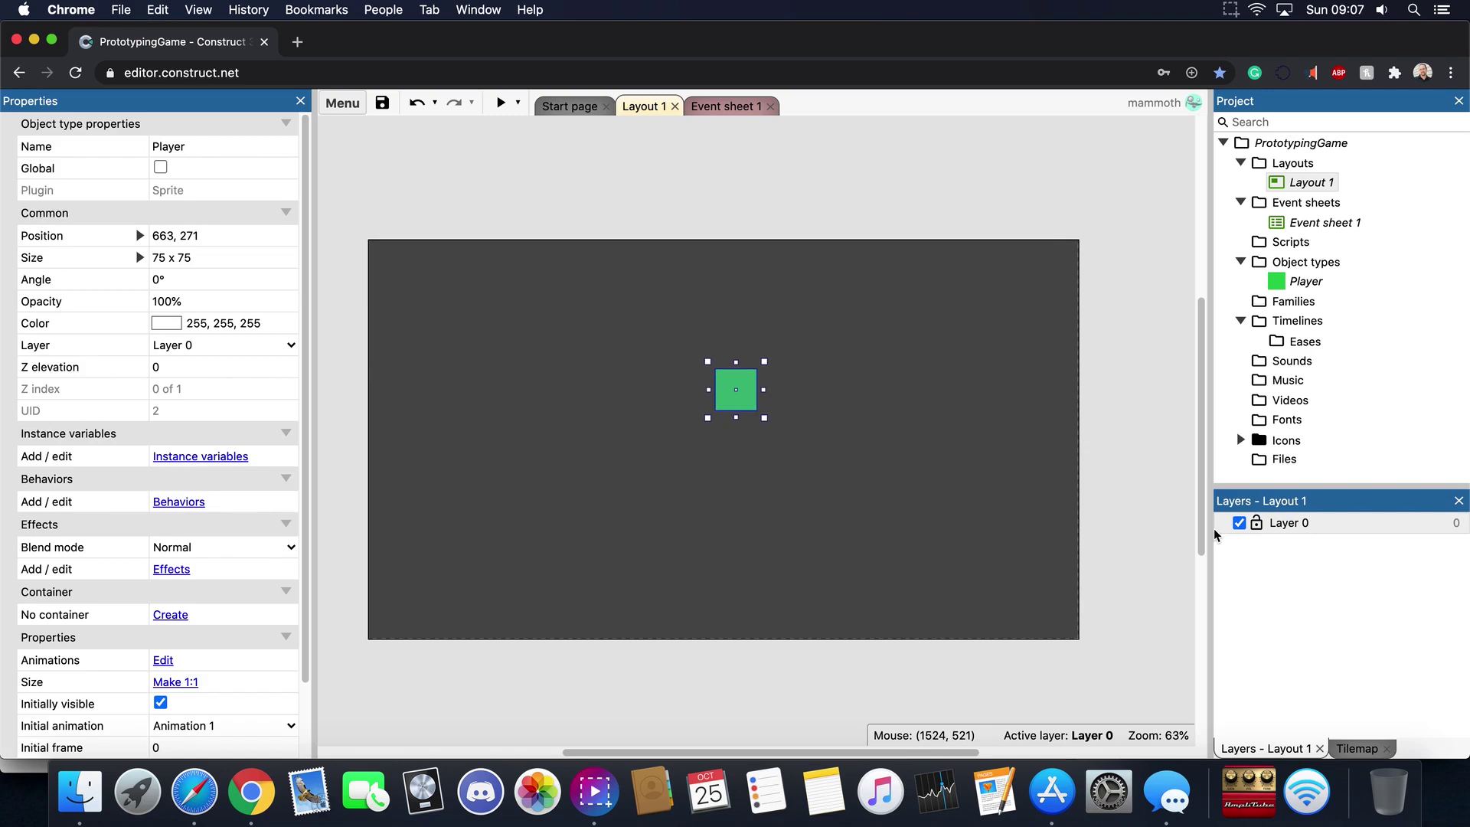
# Rename Layer 0 in the Layers bar to 'Background'
pyautogui.click(1292, 522)
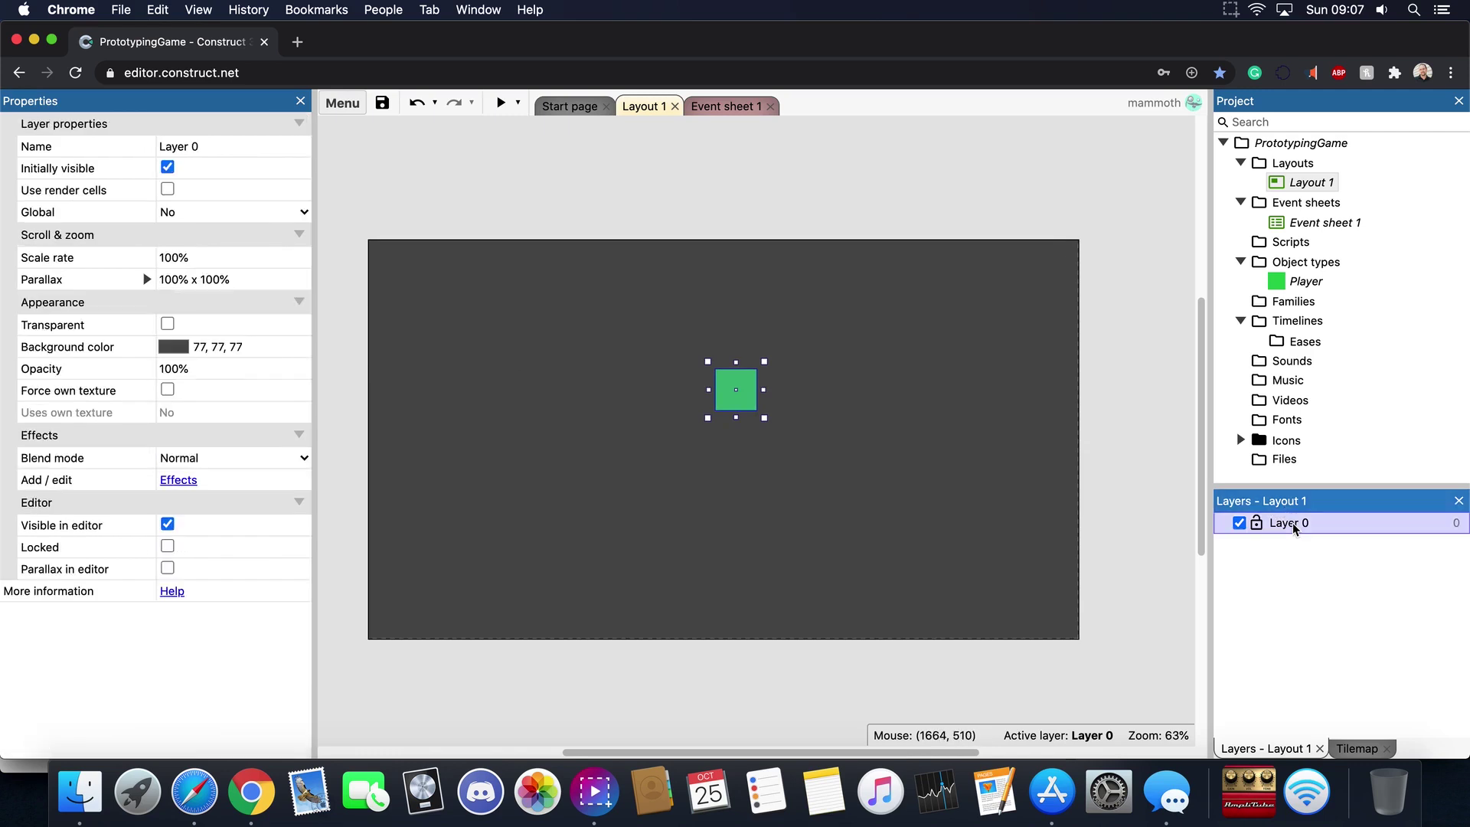
pyautogui.click(1292, 522)
pyautogui.click(1300, 522)
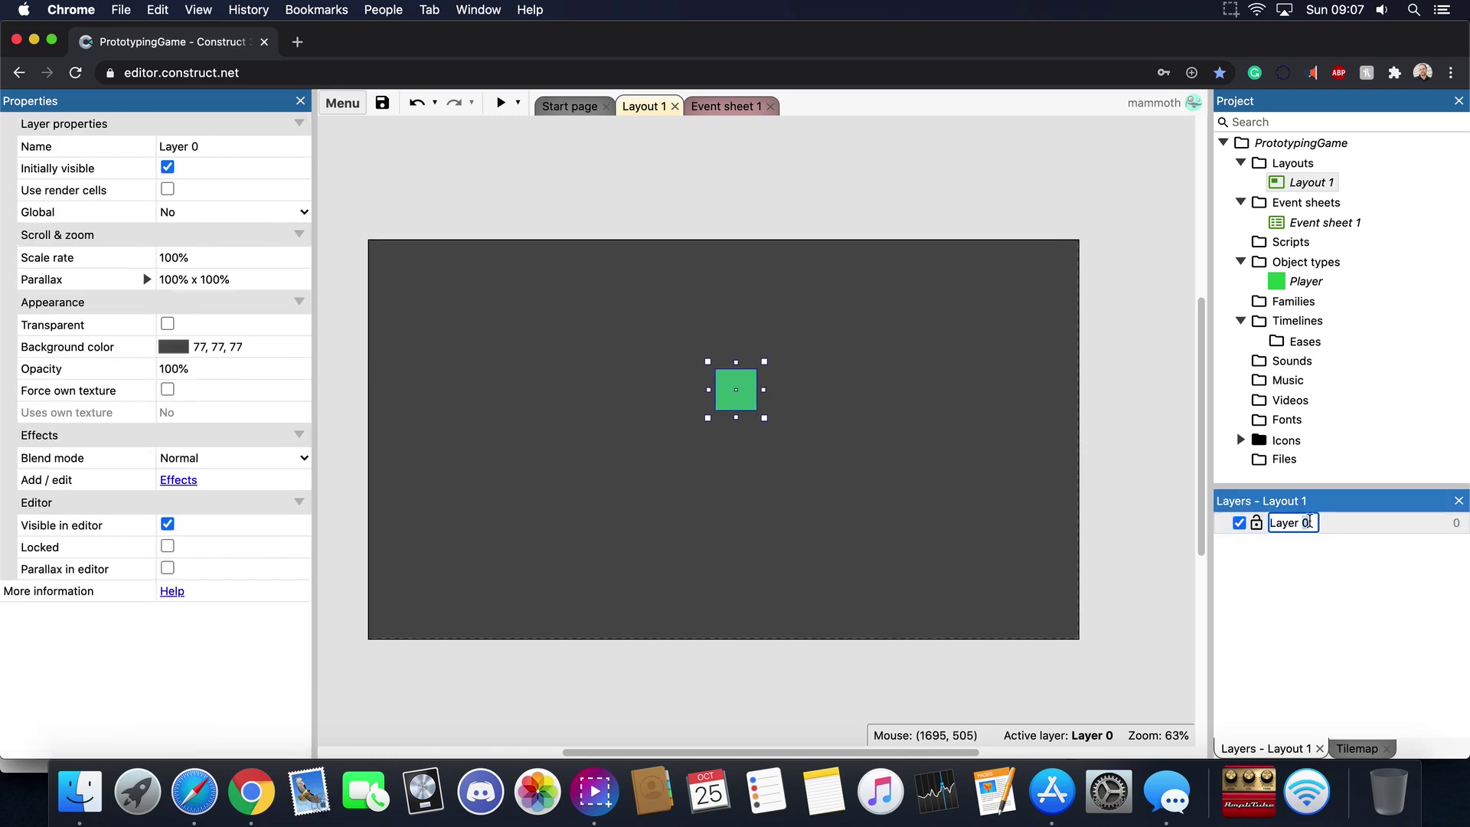
pyautogui.press('super+a')
pyautogui.write('Background')
pyautogui.press('Return')
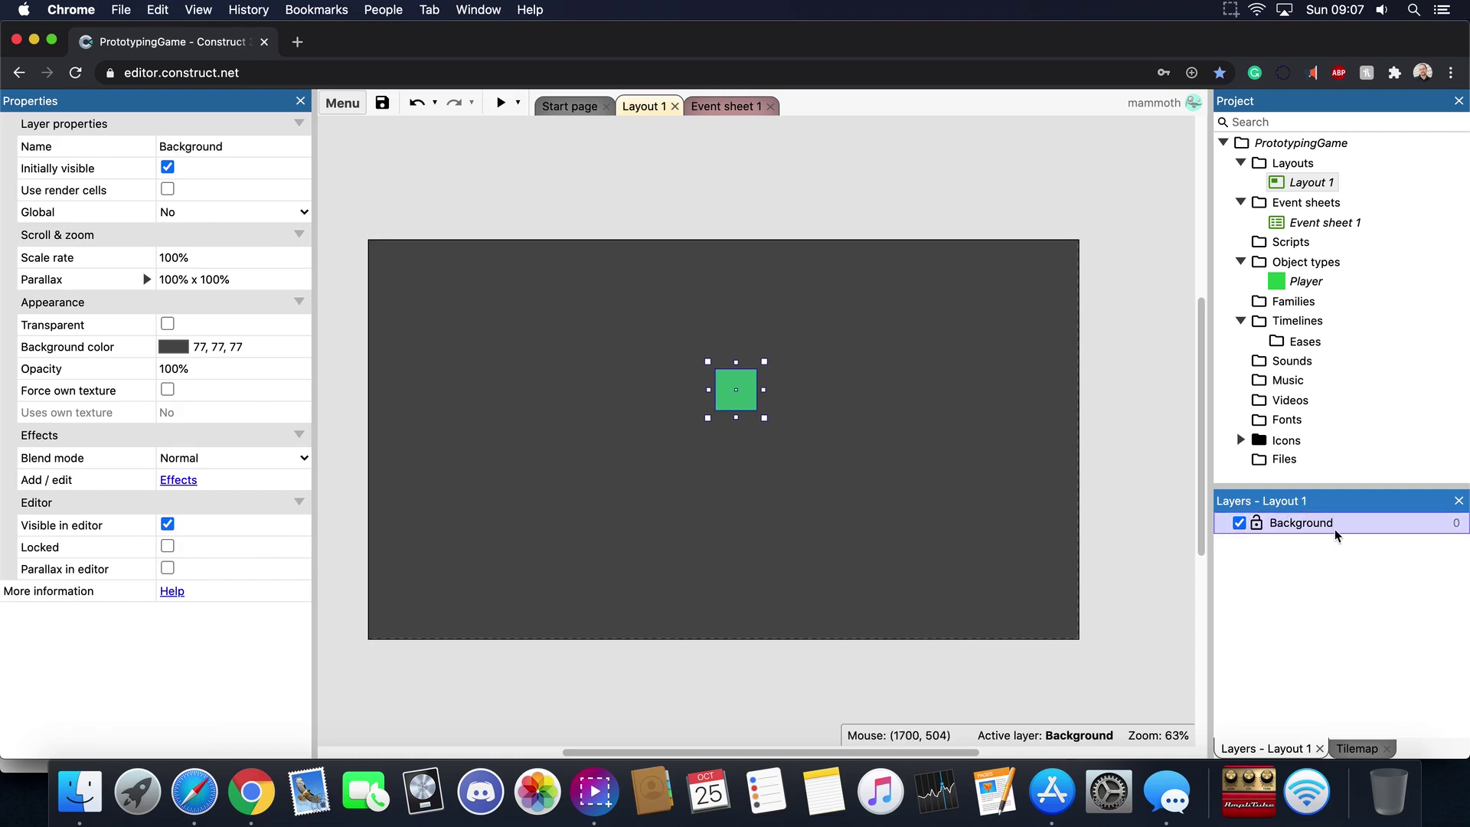
# Add a top layer named 'PlayerLayer' and select the green Player square
pyautogui.rightClick(1320, 552)
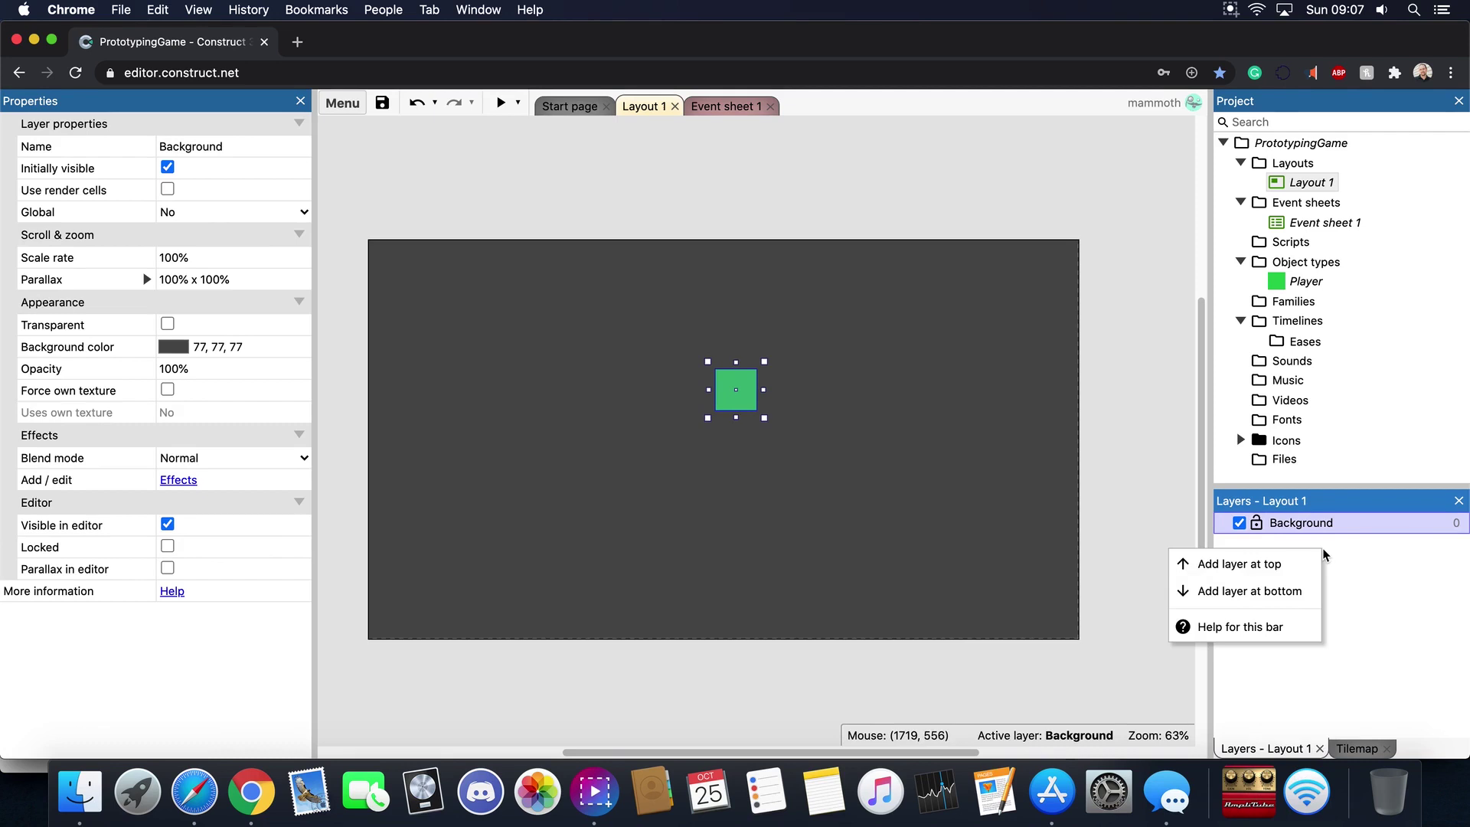
pyautogui.click(1306, 563)
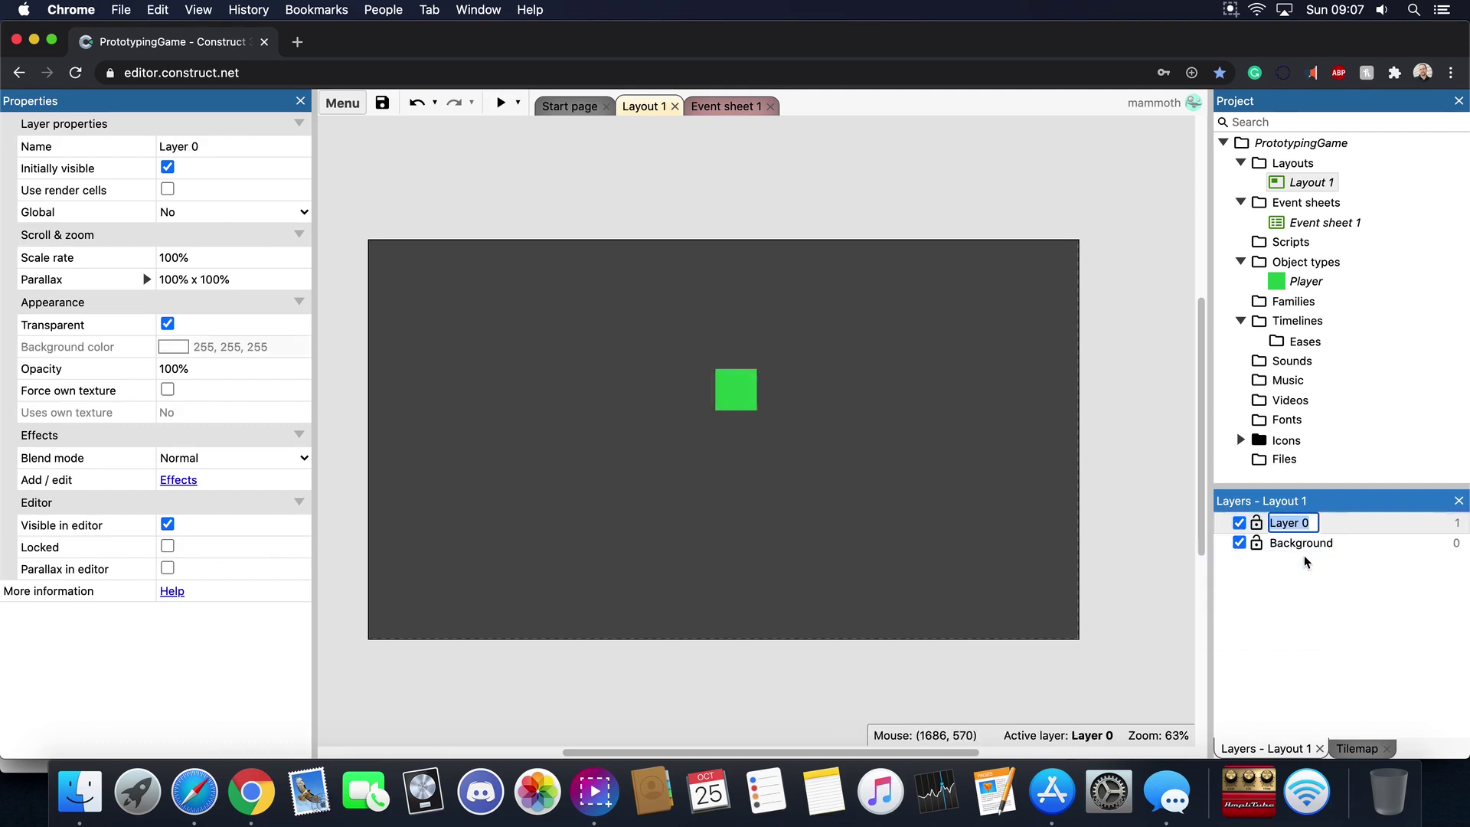
pyautogui.write('PlayerL')
pyautogui.write('ayer')
pyautogui.press('Return')
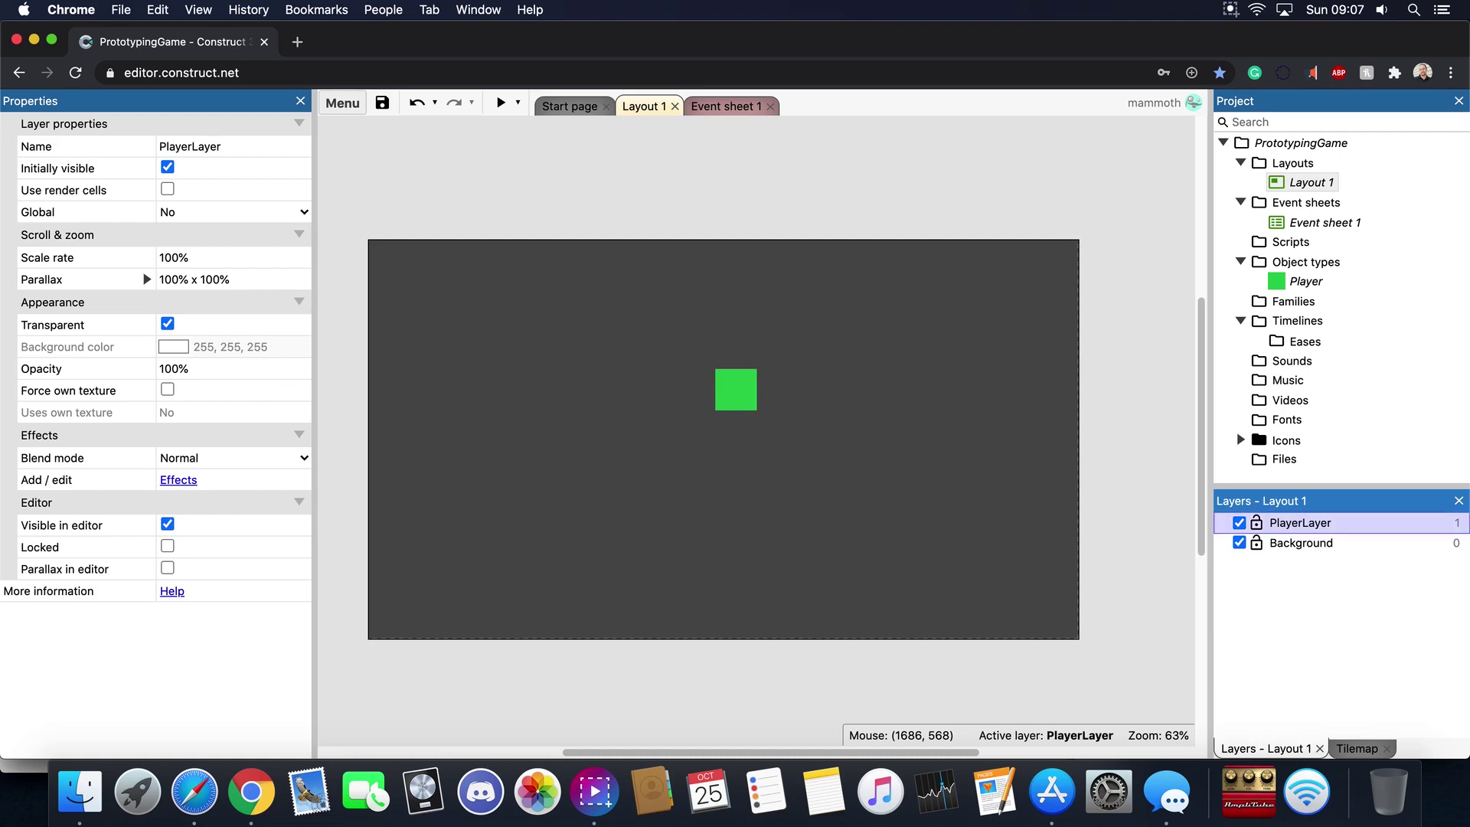
pyautogui.click(739, 392)
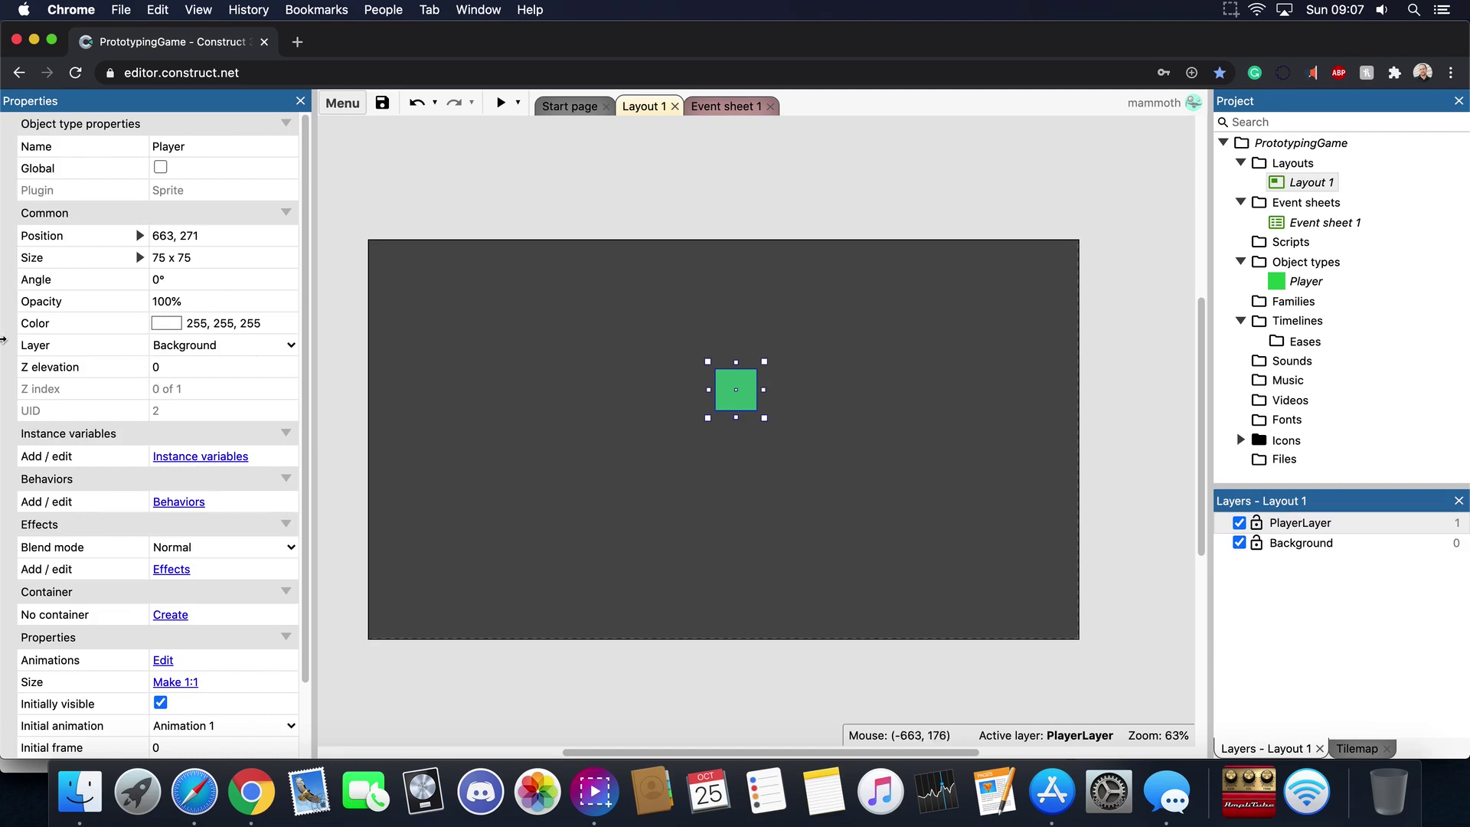
# Move the Player sprite onto PlayerLayer
pyautogui.click(228, 350)
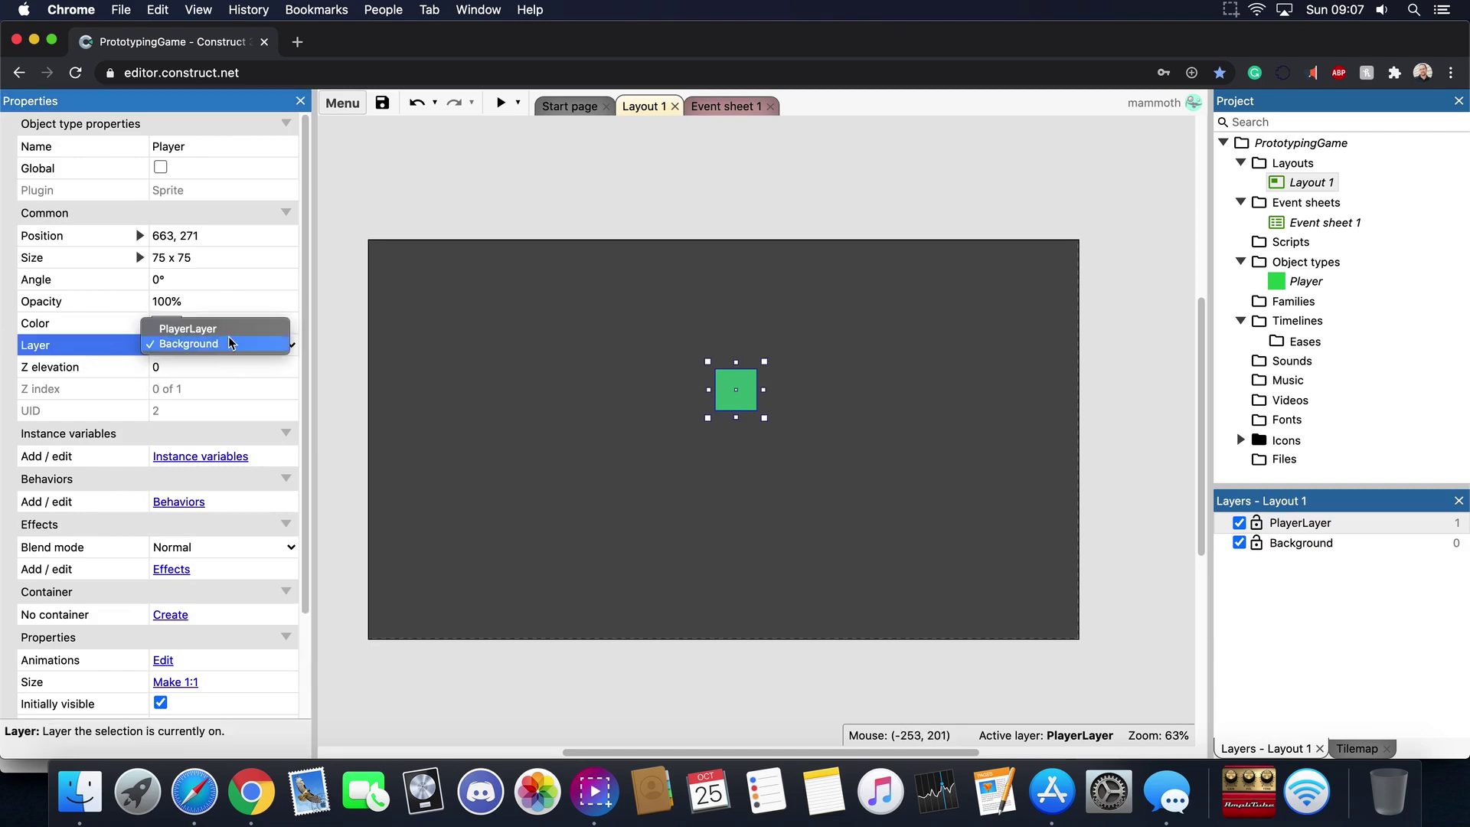
pyautogui.click(228, 331)
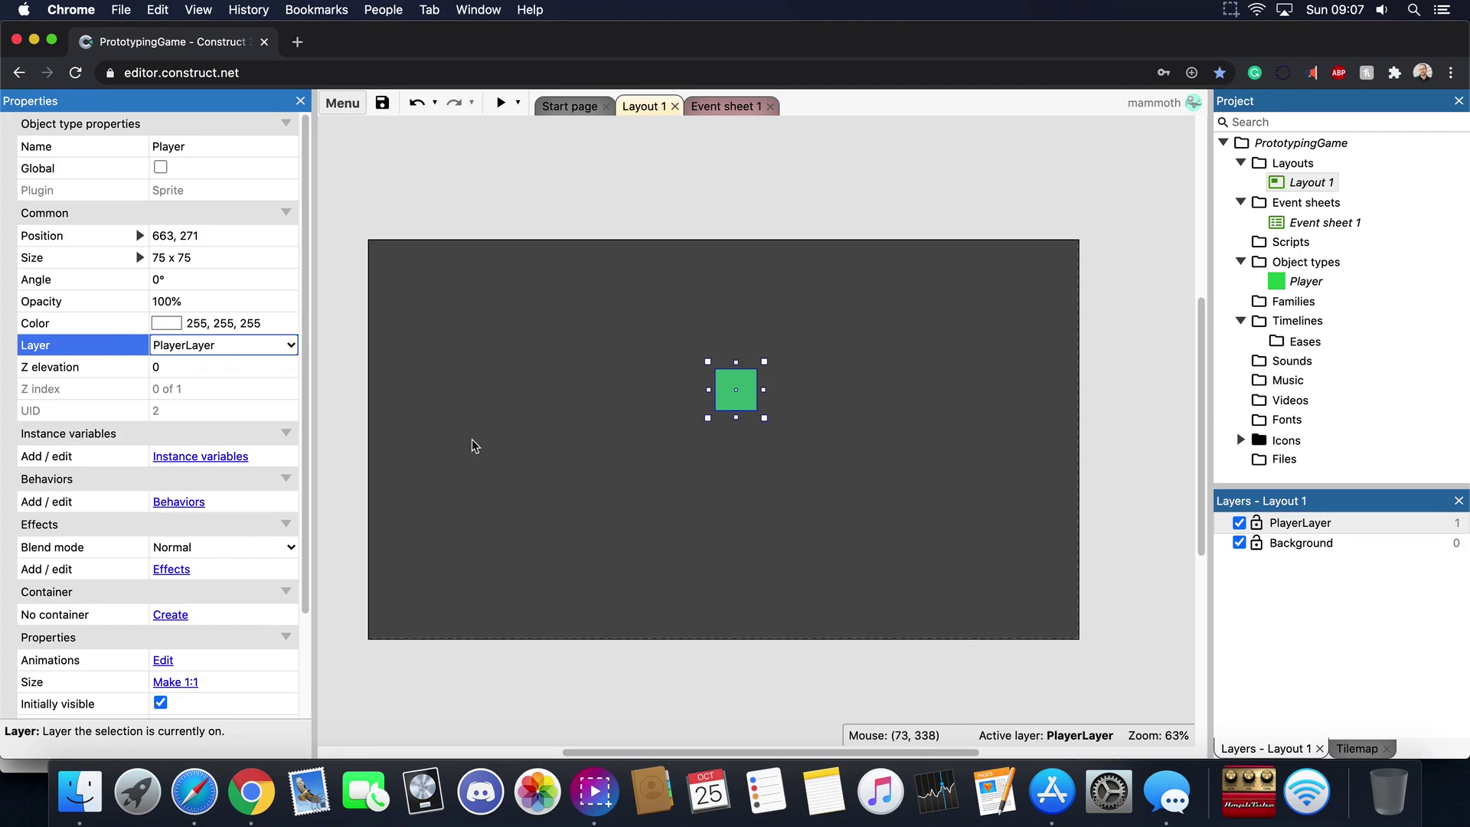
pyautogui.click(1227, 556)
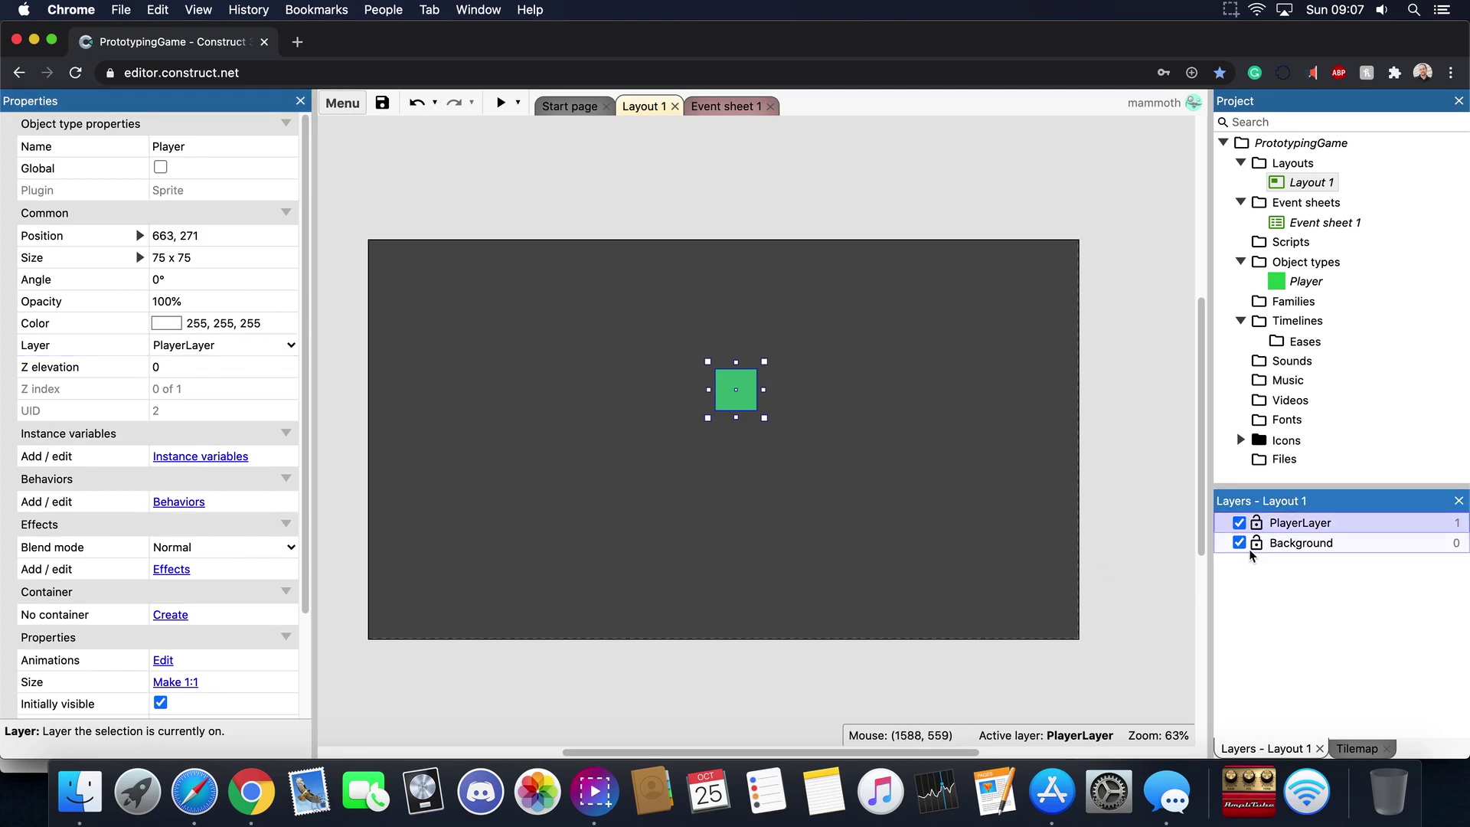
# Toggle PlayerLayer and Background visibility to check, leaving both layers visible
pyautogui.click(1241, 526)
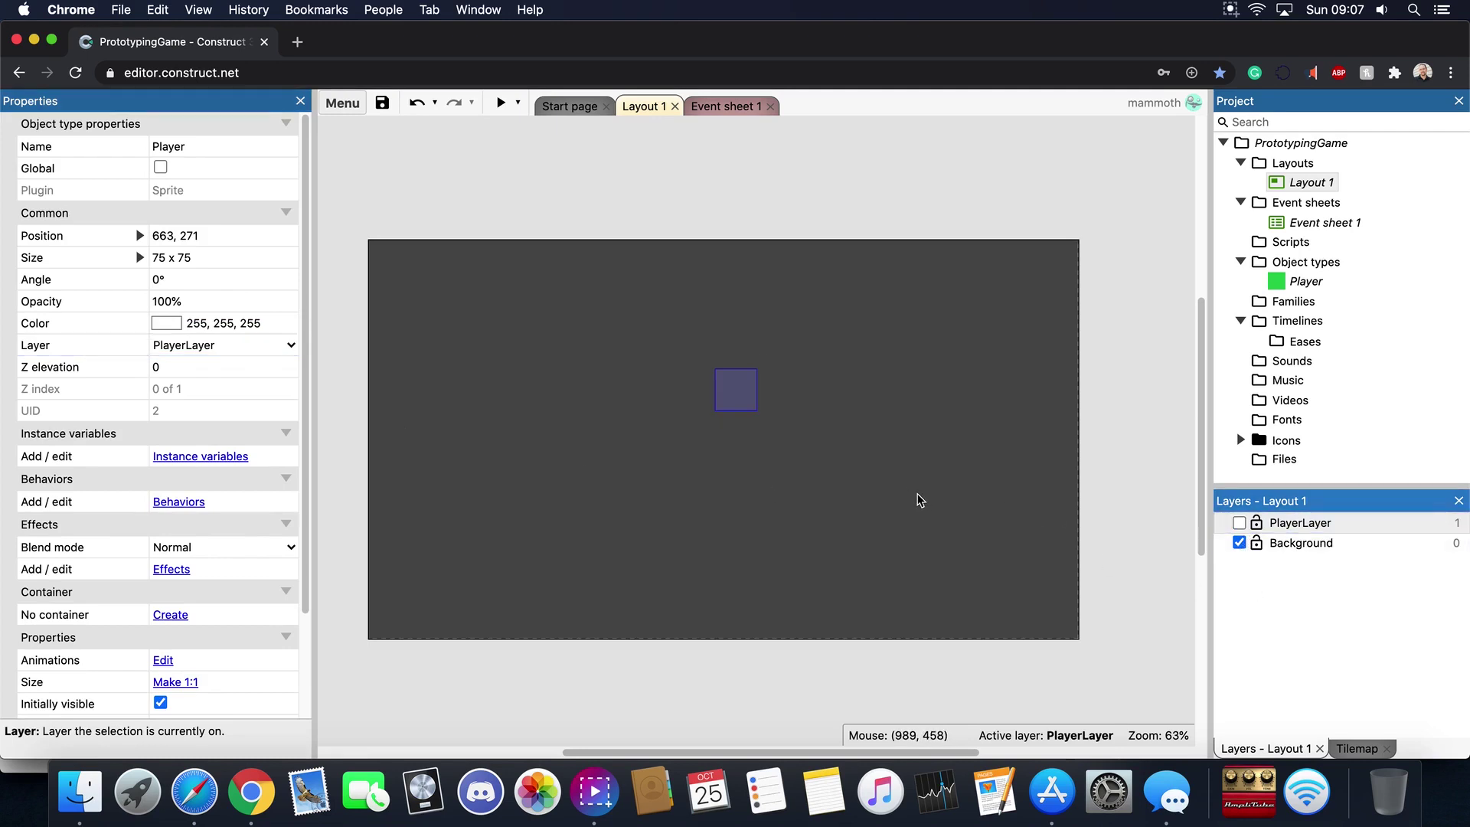
pyautogui.click(1239, 523)
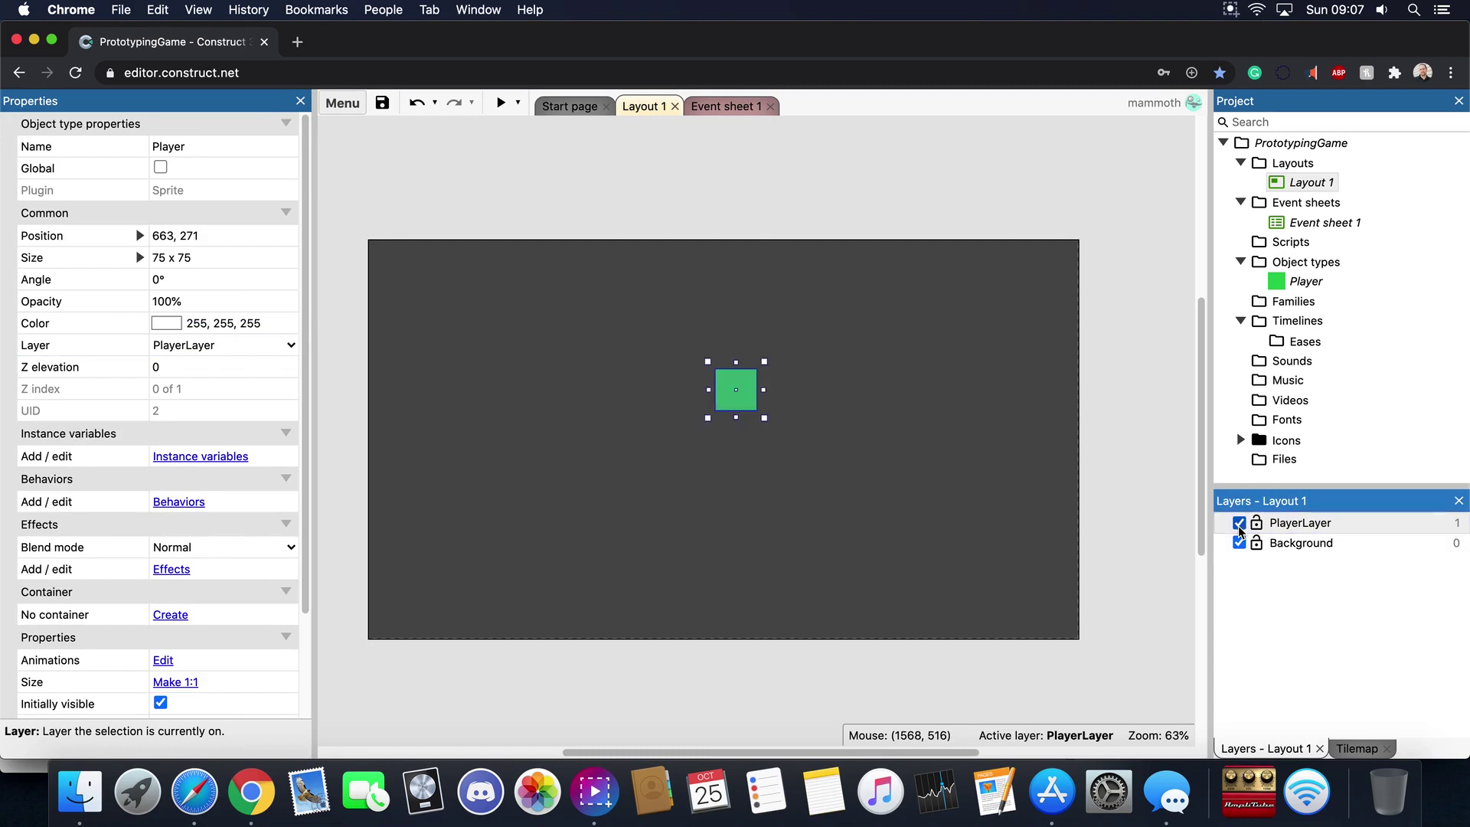
pyautogui.click(1238, 524)
pyautogui.click(1238, 525)
pyautogui.click(1238, 526)
pyautogui.click(1239, 524)
pyautogui.click(1239, 543)
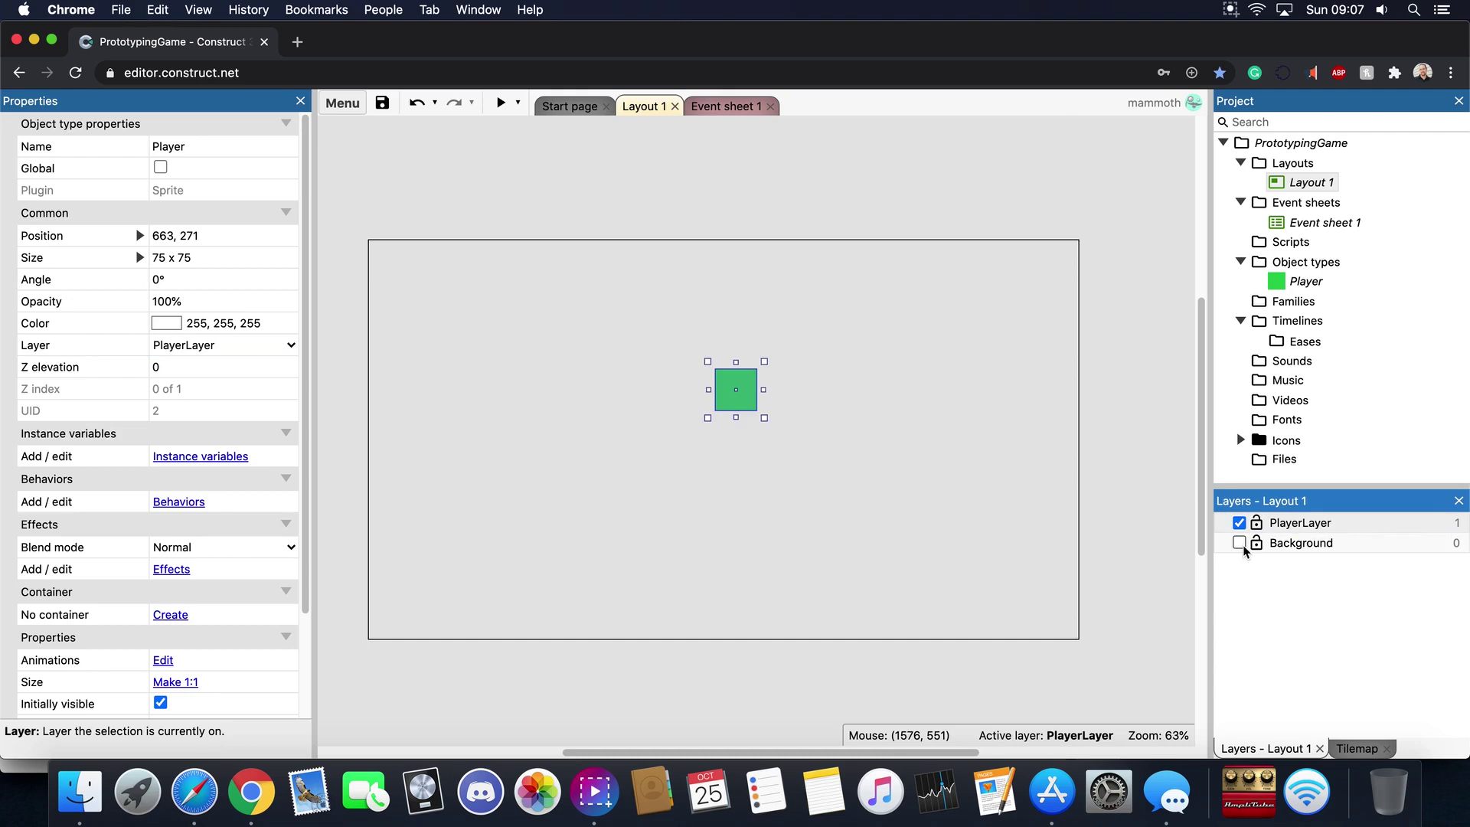
pyautogui.click(1239, 543)
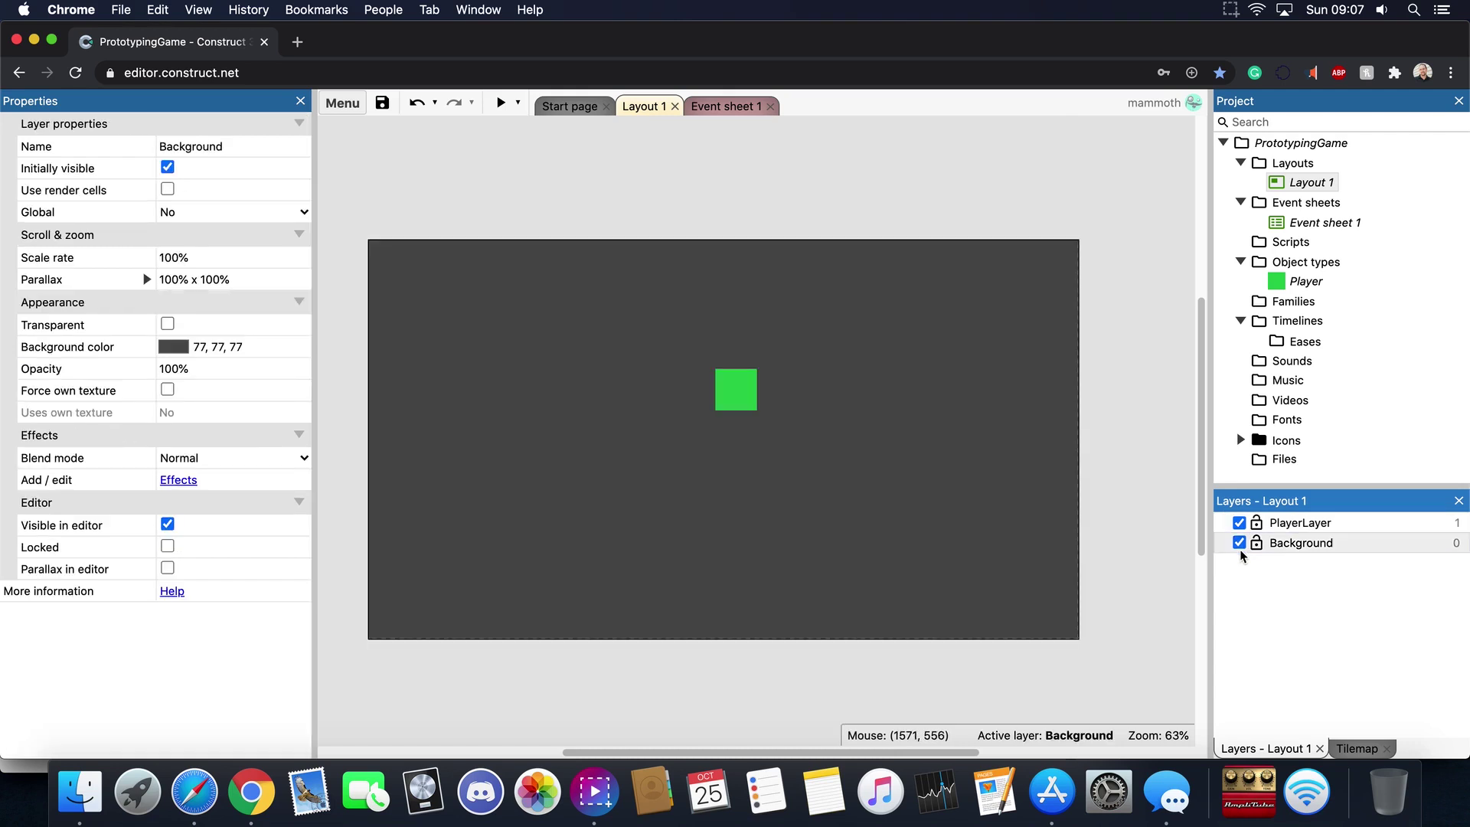
# Darken the Background layer's colour to a deeper grey in the colour chooser
pyautogui.click(1317, 190)
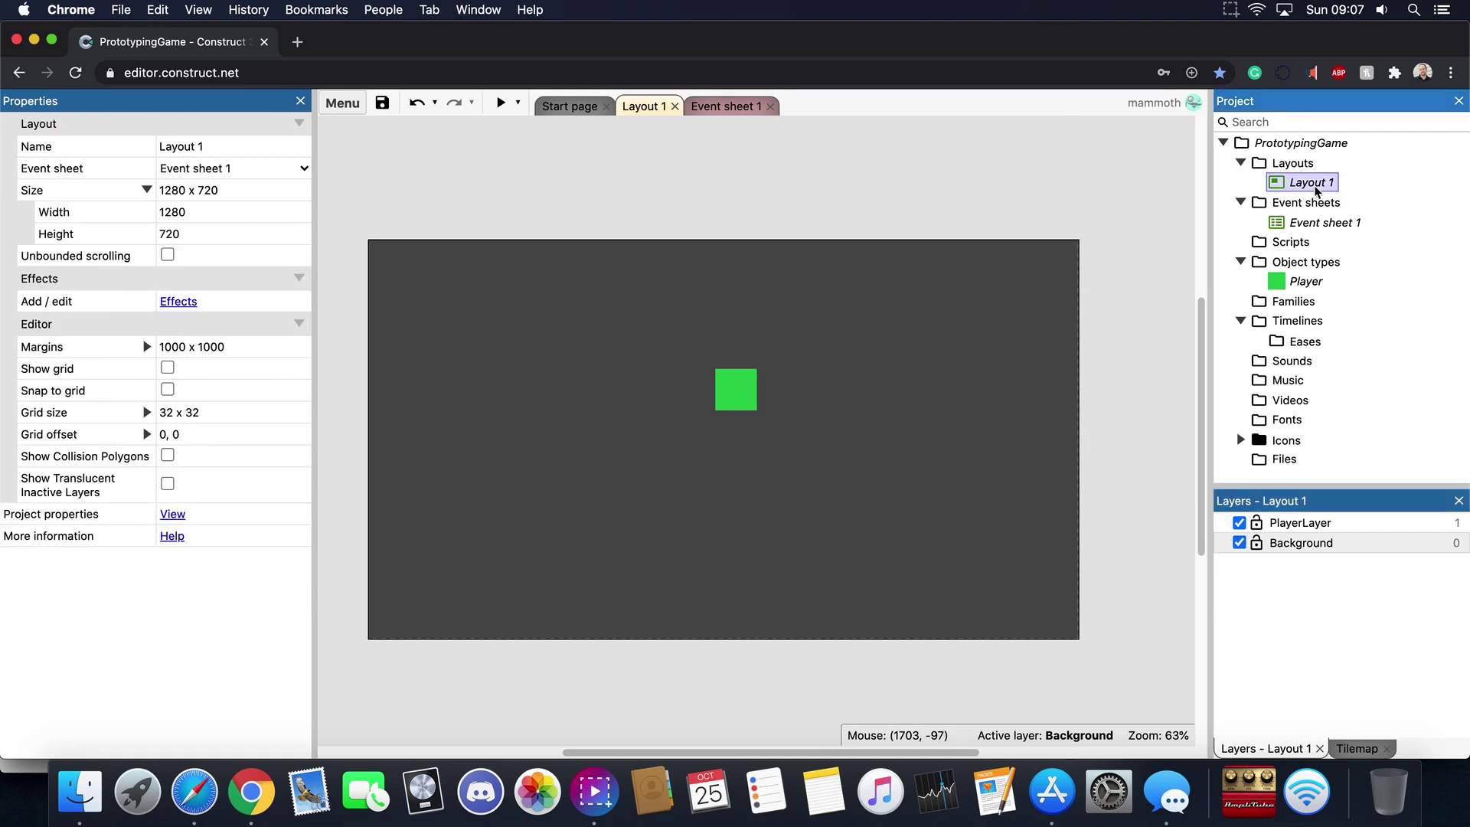
pyautogui.click(1317, 191)
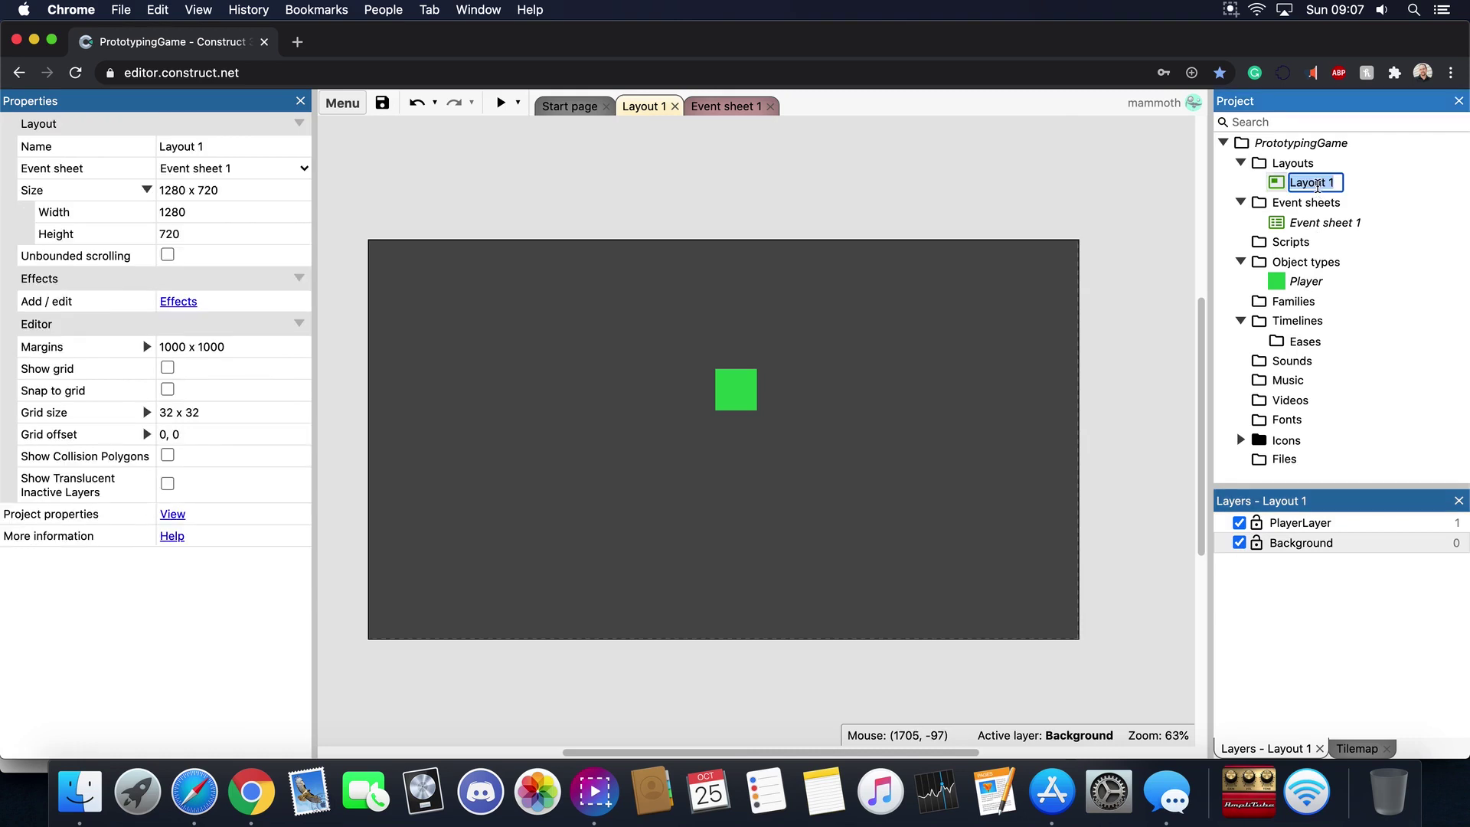
pyautogui.click(1293, 542)
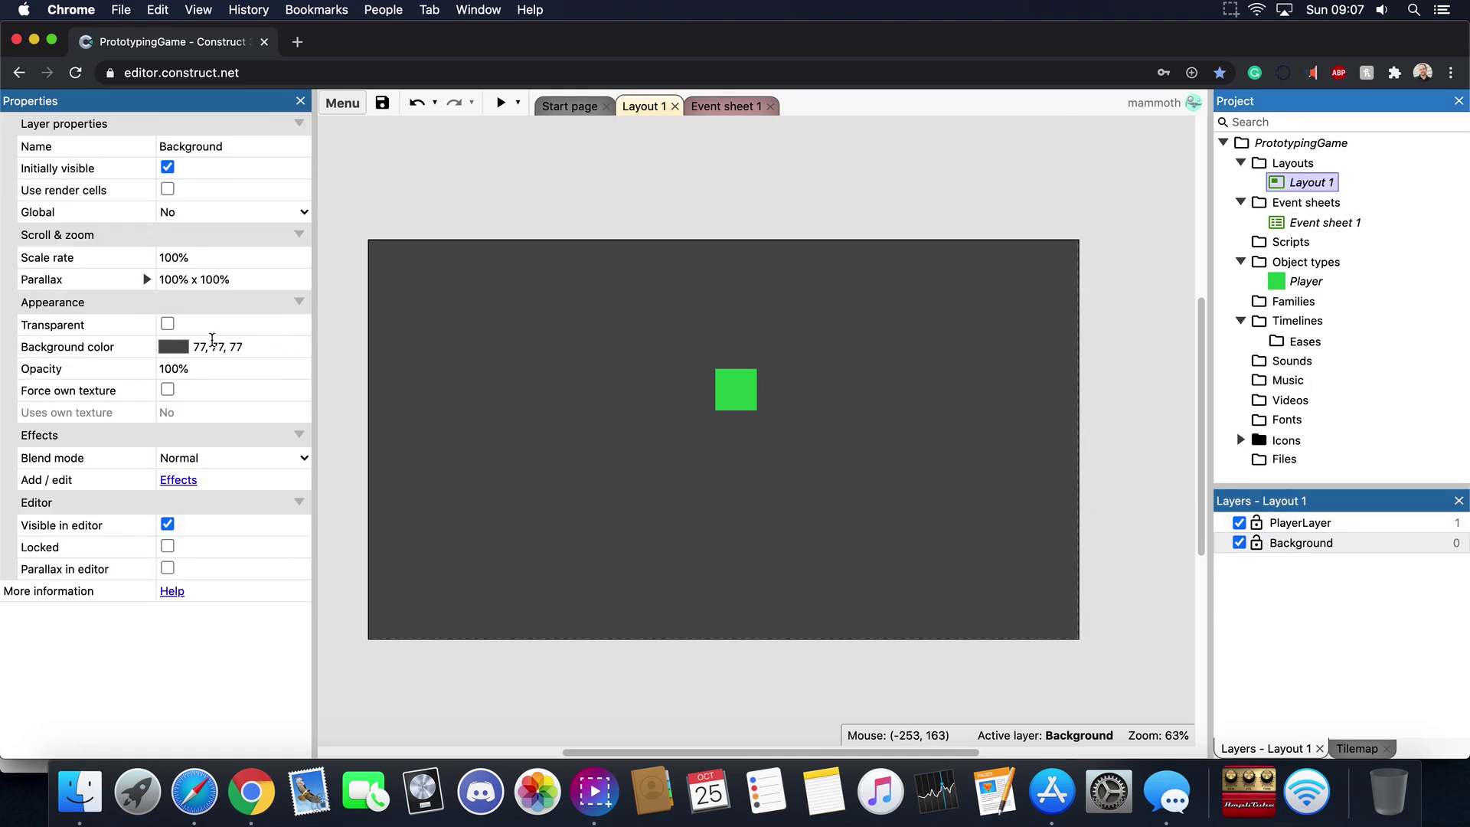
pyautogui.click(182, 347)
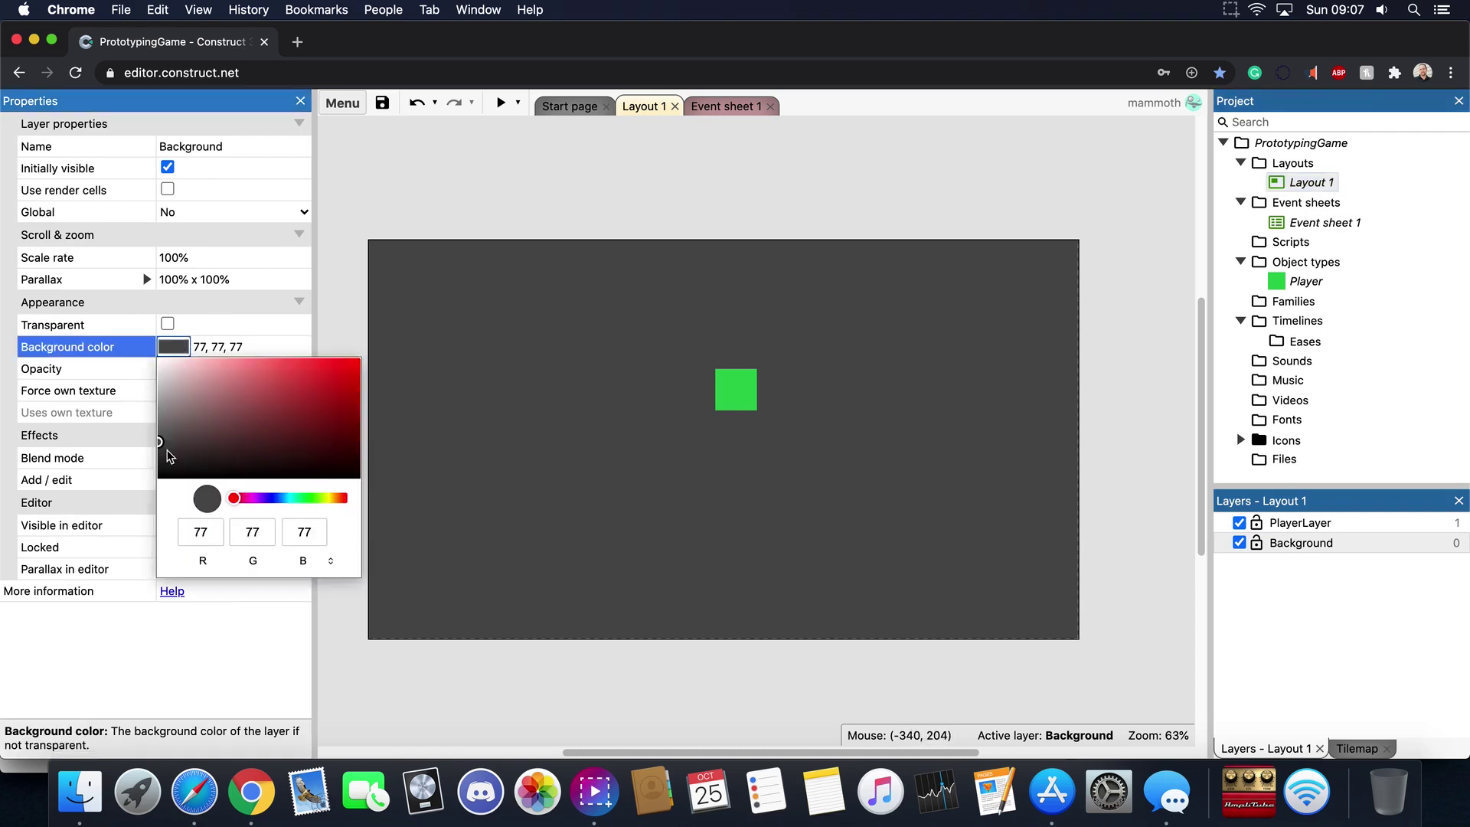
pyautogui.moveTo(181, 459); pyautogui.dragTo(150, 458)
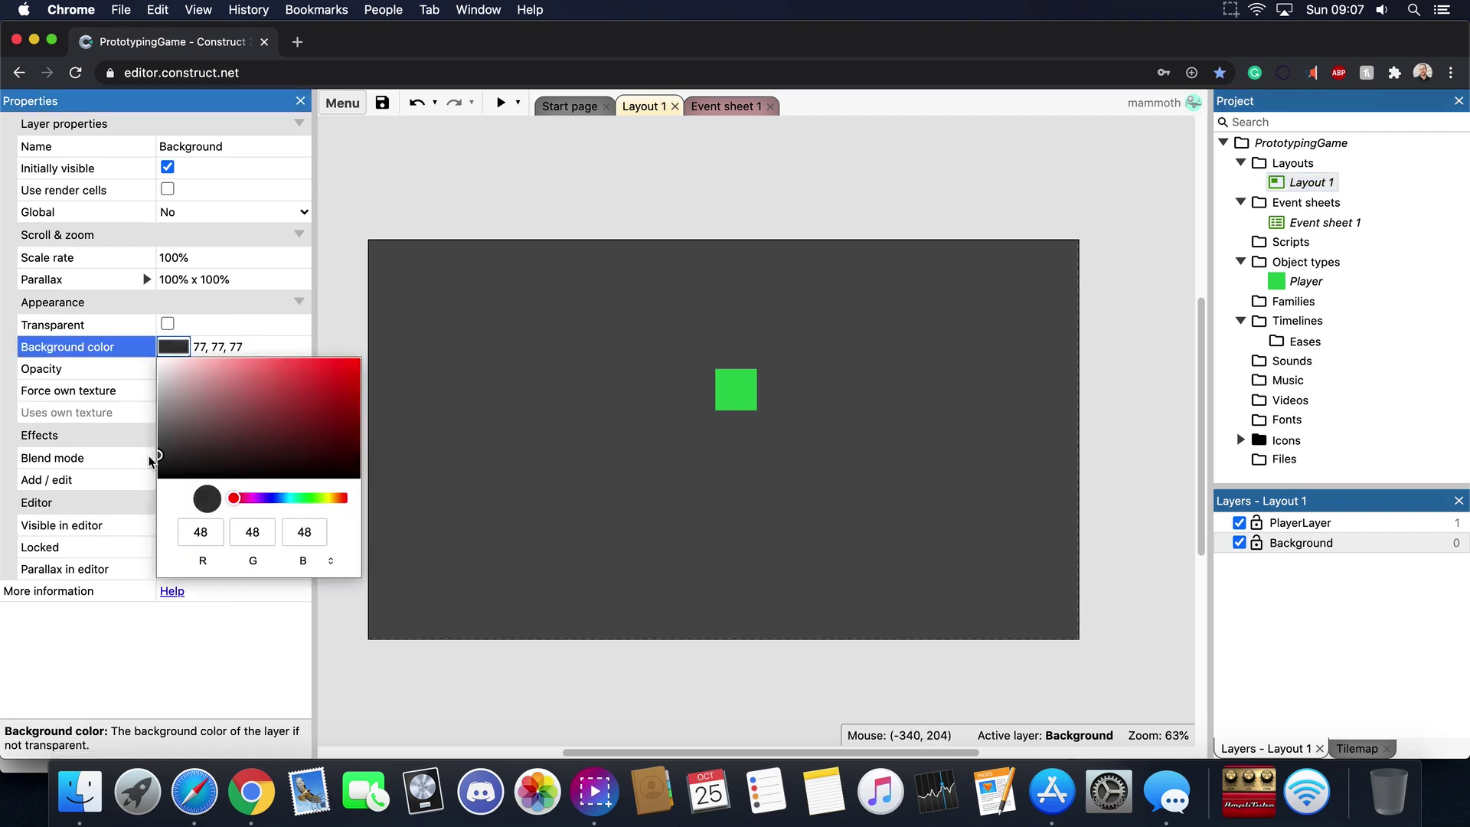
pyautogui.doubleClick(203, 539)
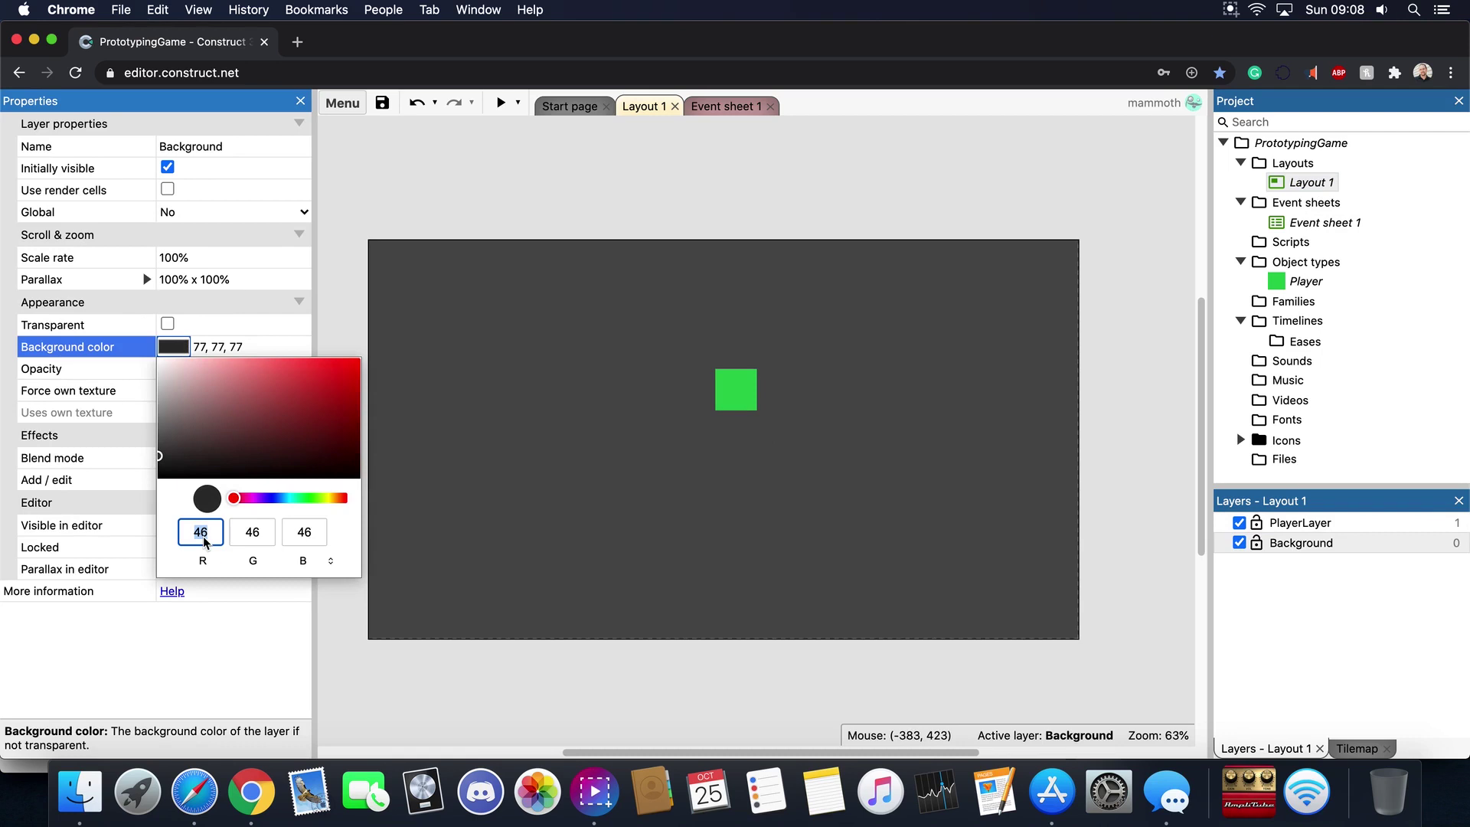
pyautogui.click(351, 269)
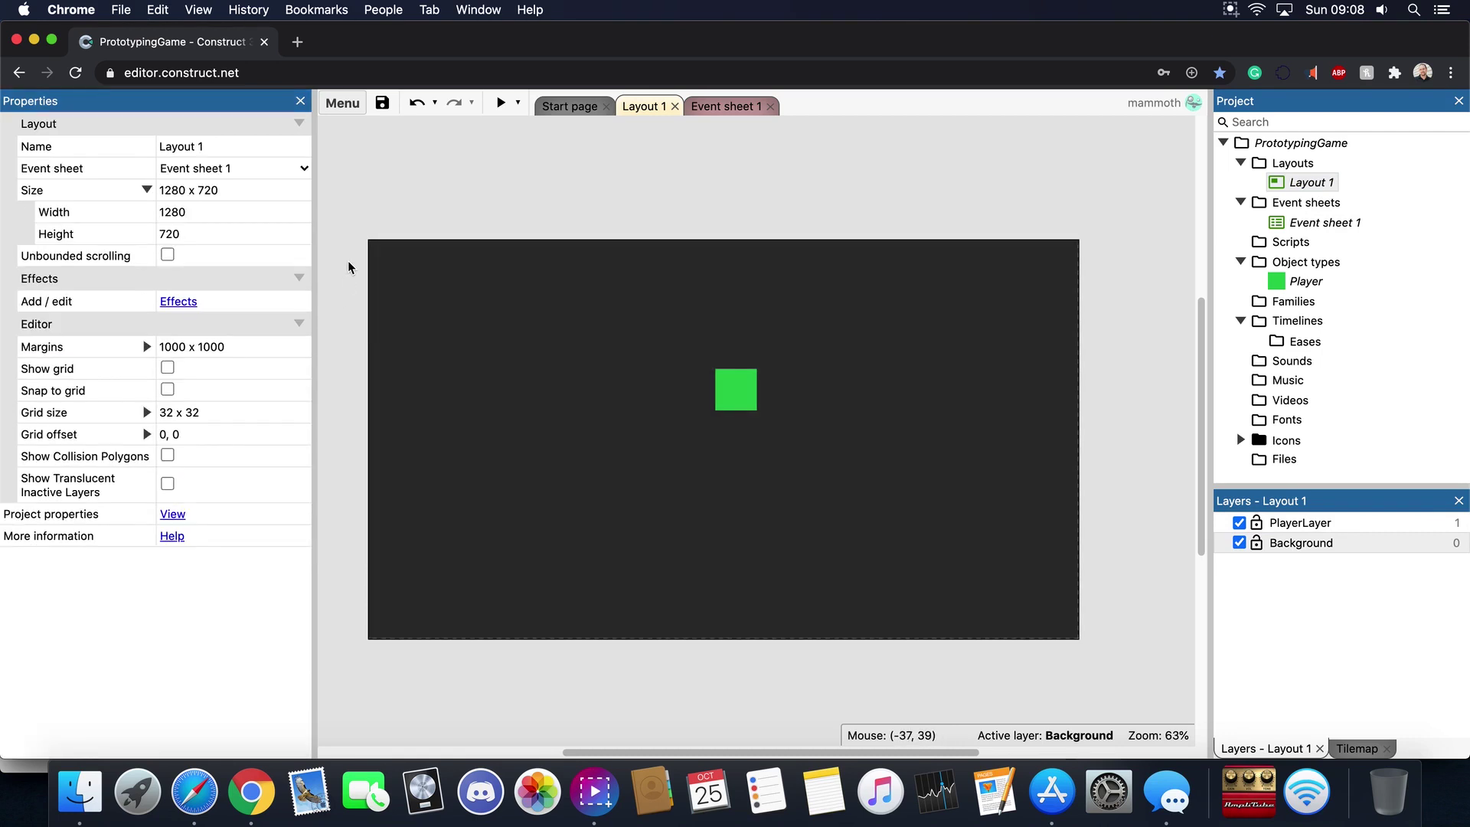
# Enter the Background layer colour as text: dark blue 0, 0, 46
pyautogui.click(750, 394)
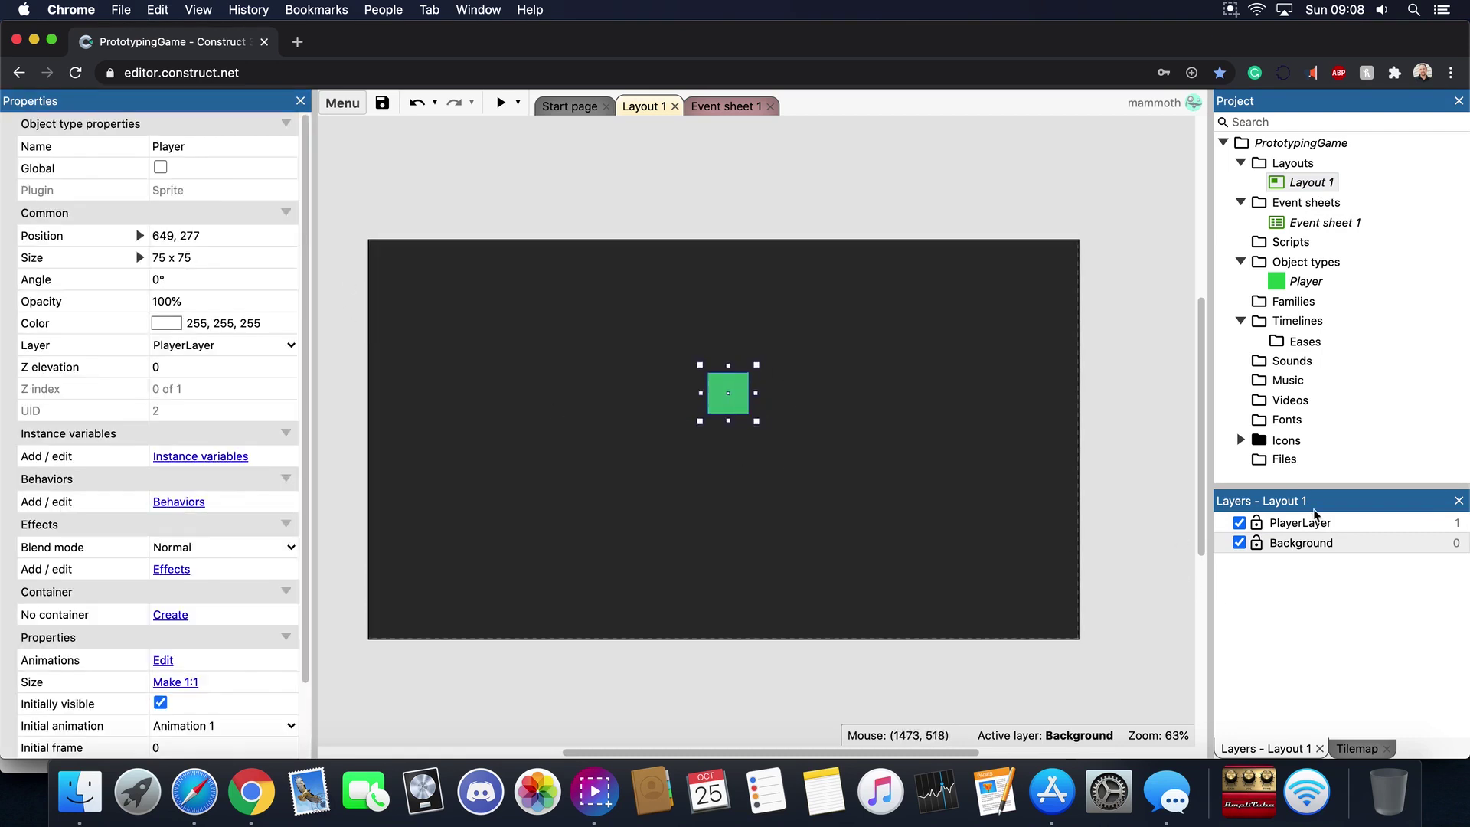
pyautogui.click(1329, 544)
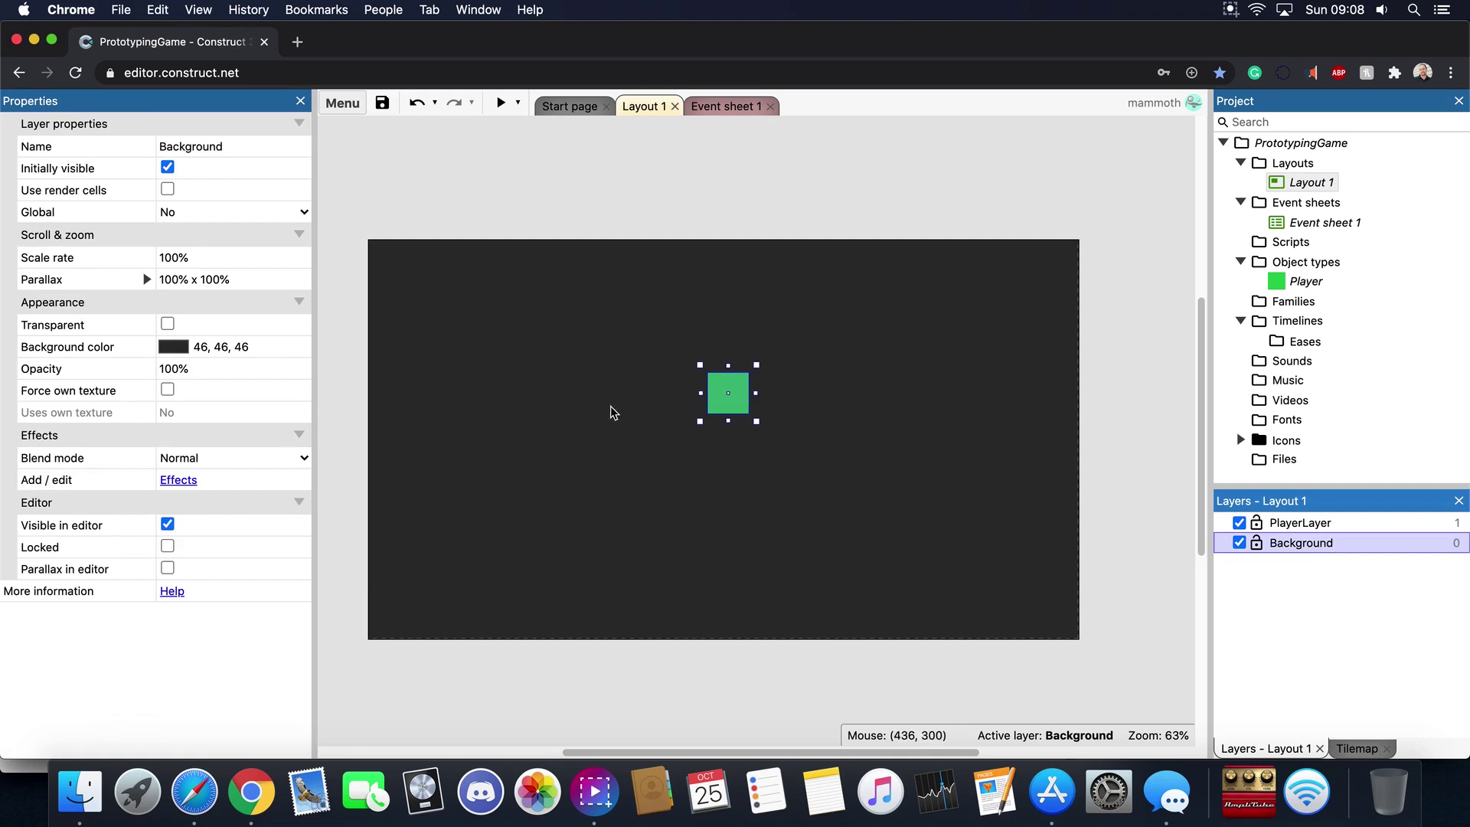
pyautogui.click(263, 343)
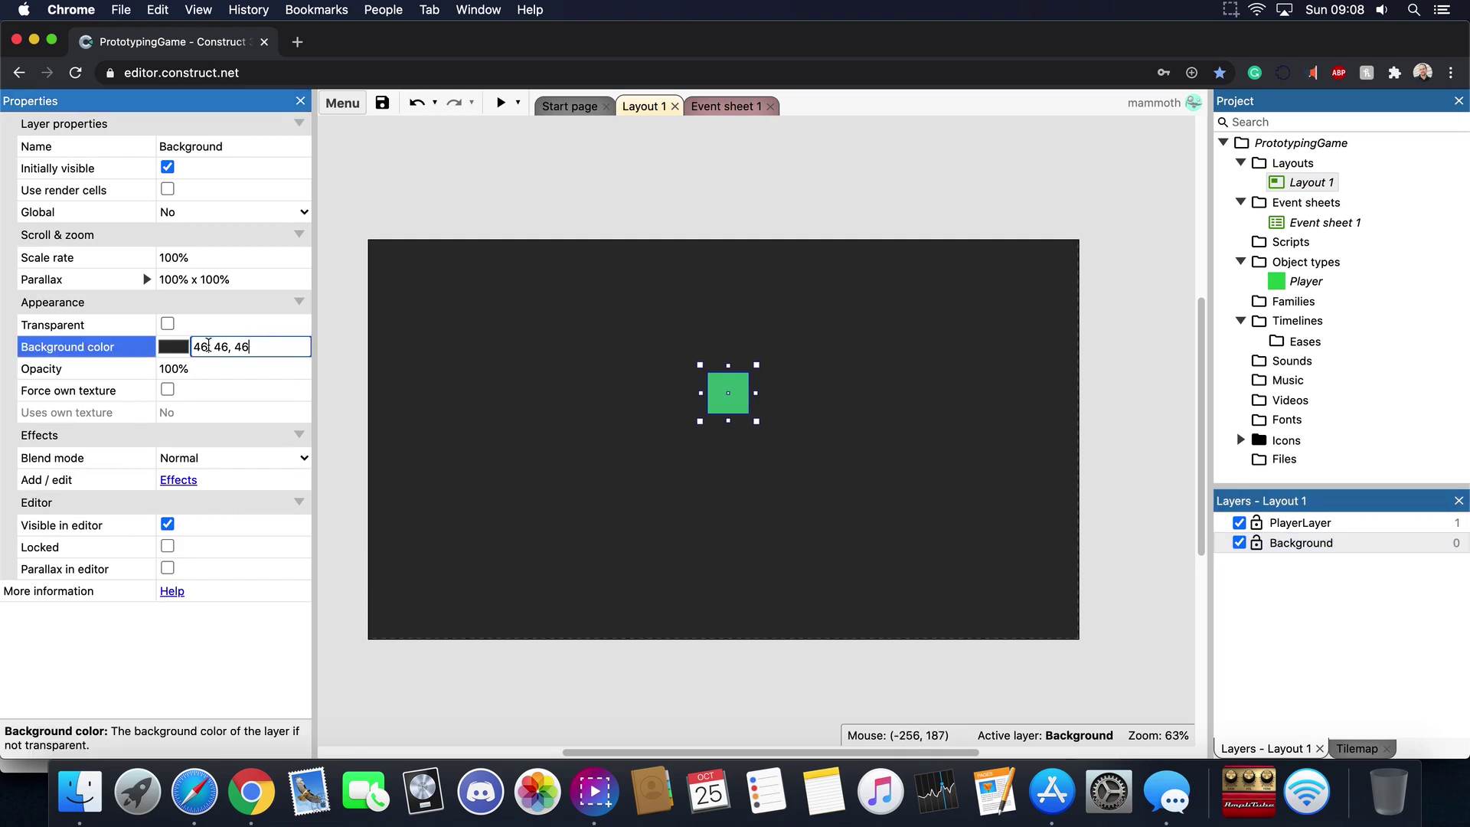
pyautogui.moveTo(277, 349); pyautogui.dragTo(94, 334)
pyautogui.write('0, 0, 46')
pyautogui.press('Tab')
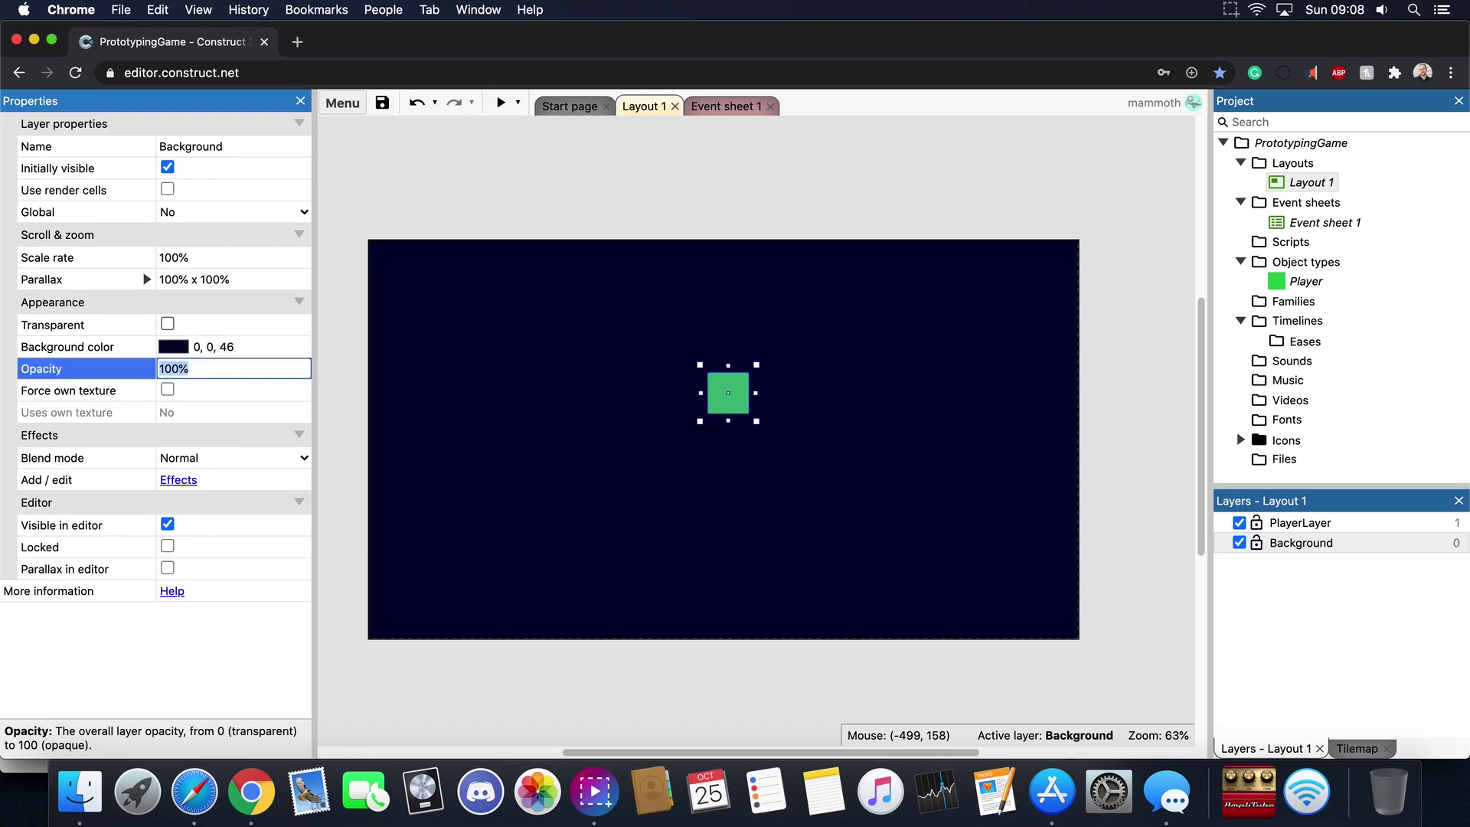
# Change the Background colour to black, then lighten it to off-black 41, 41, 41
pyautogui.click(275, 345)
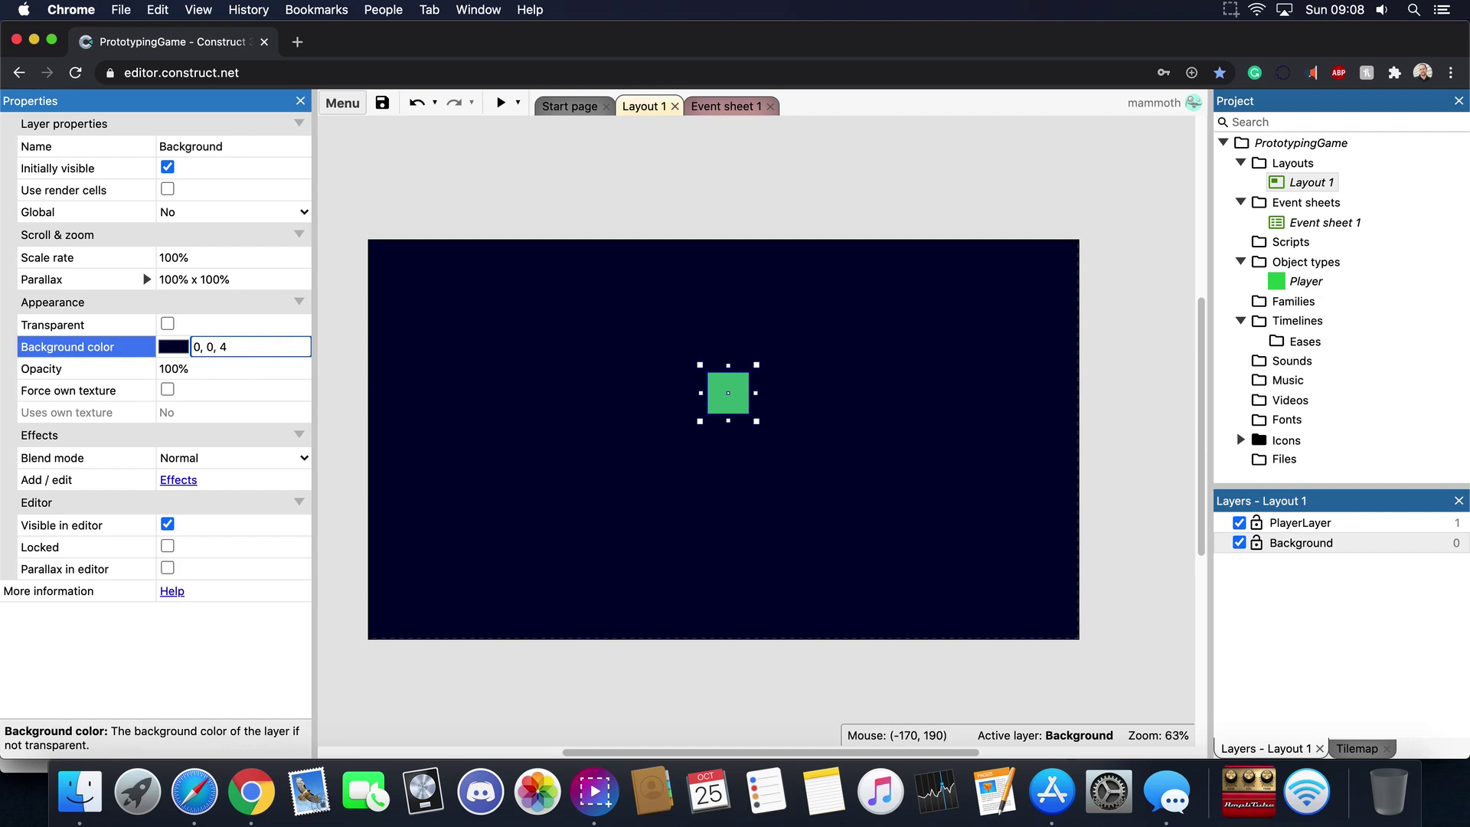
pyautogui.write('0')
pyautogui.press('Tab')
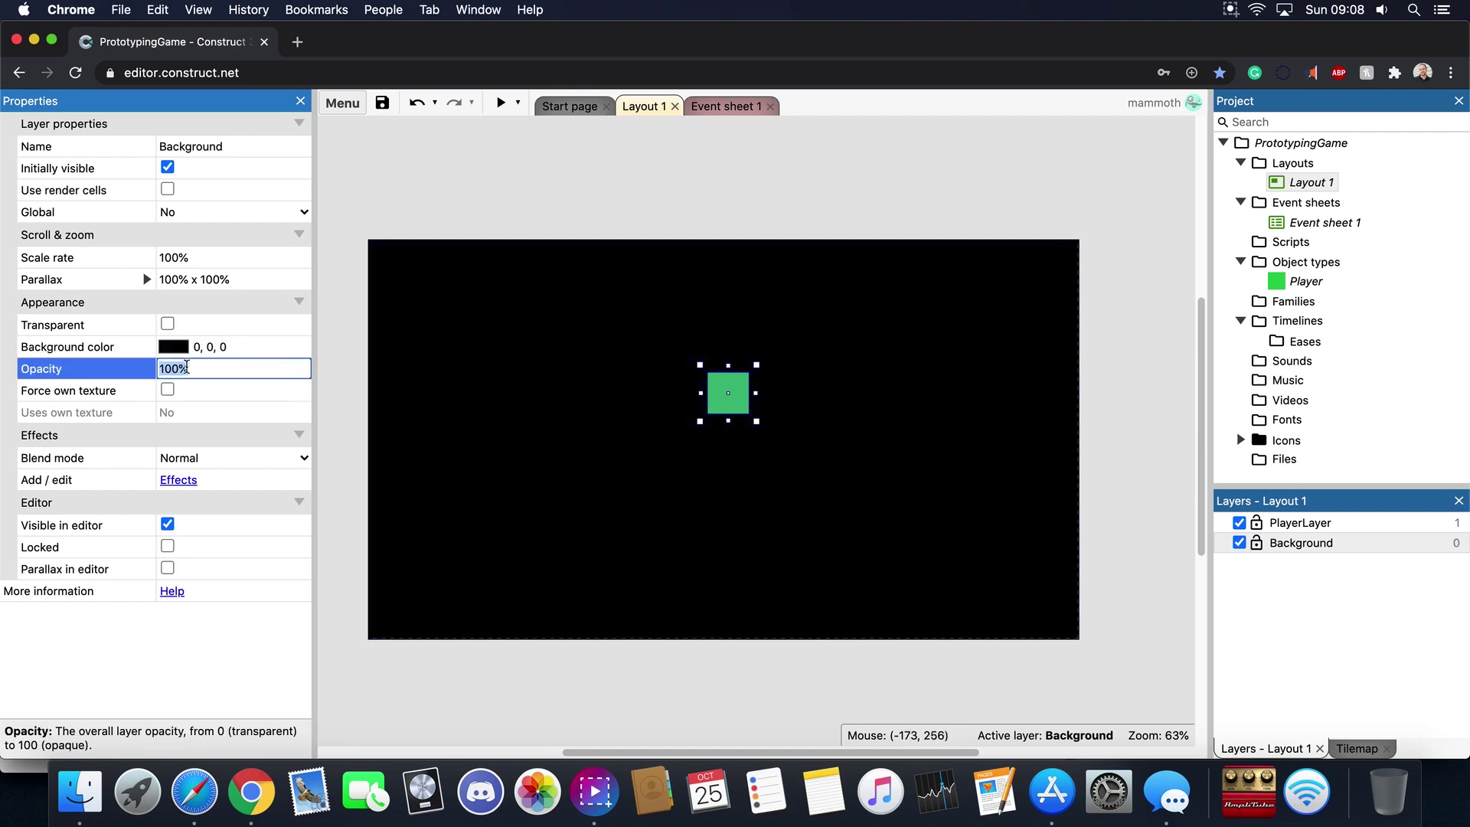
pyautogui.click(255, 348)
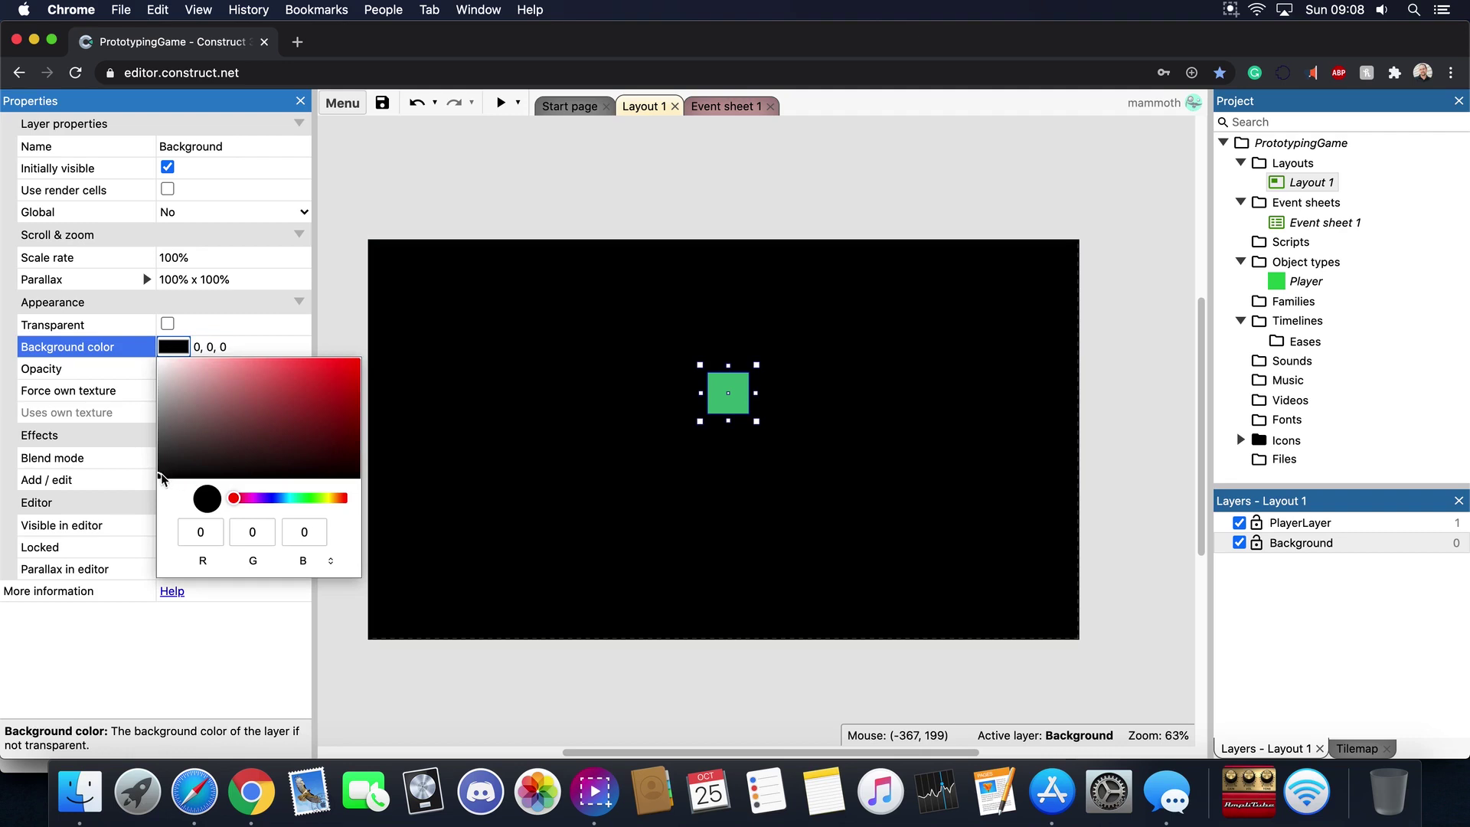
pyautogui.moveTo(160, 476); pyautogui.dragTo(160, 461)
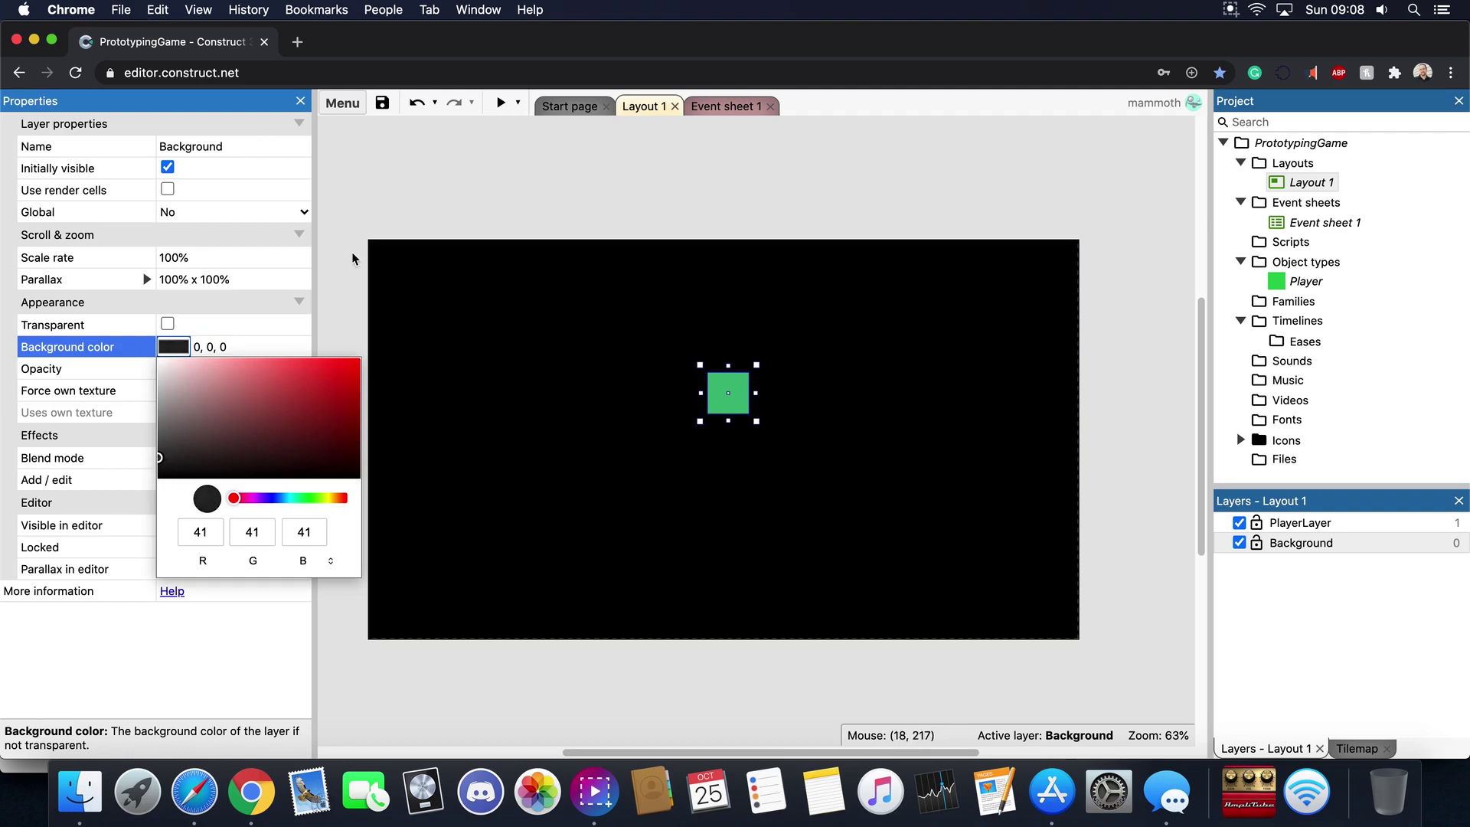
pyautogui.click(350, 219)
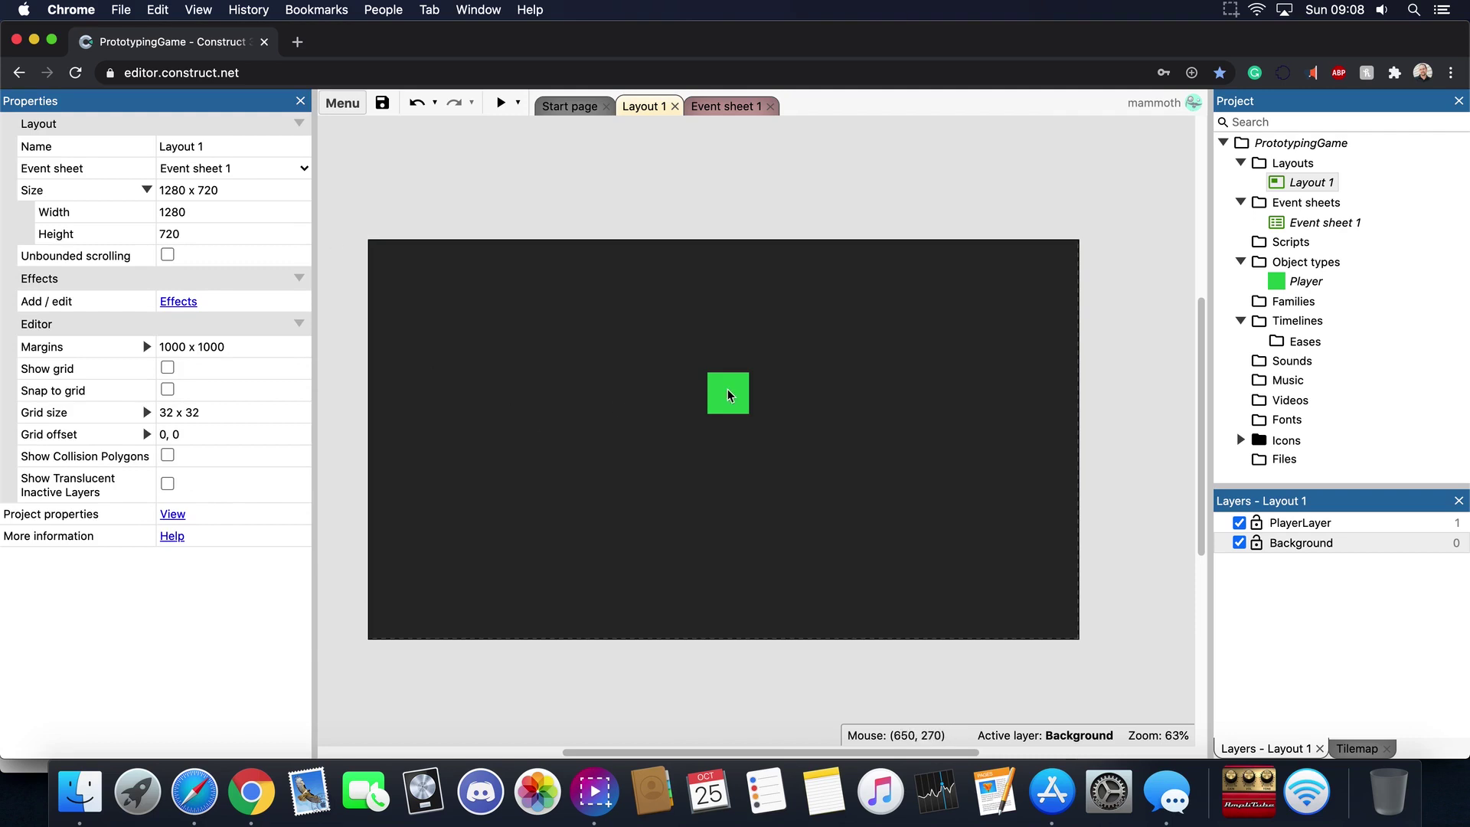
# Move the Player square down to 626, 438 and test PlayerLayer opaque, then transparent again
pyautogui.moveTo(723, 396); pyautogui.dragTo(716, 484)
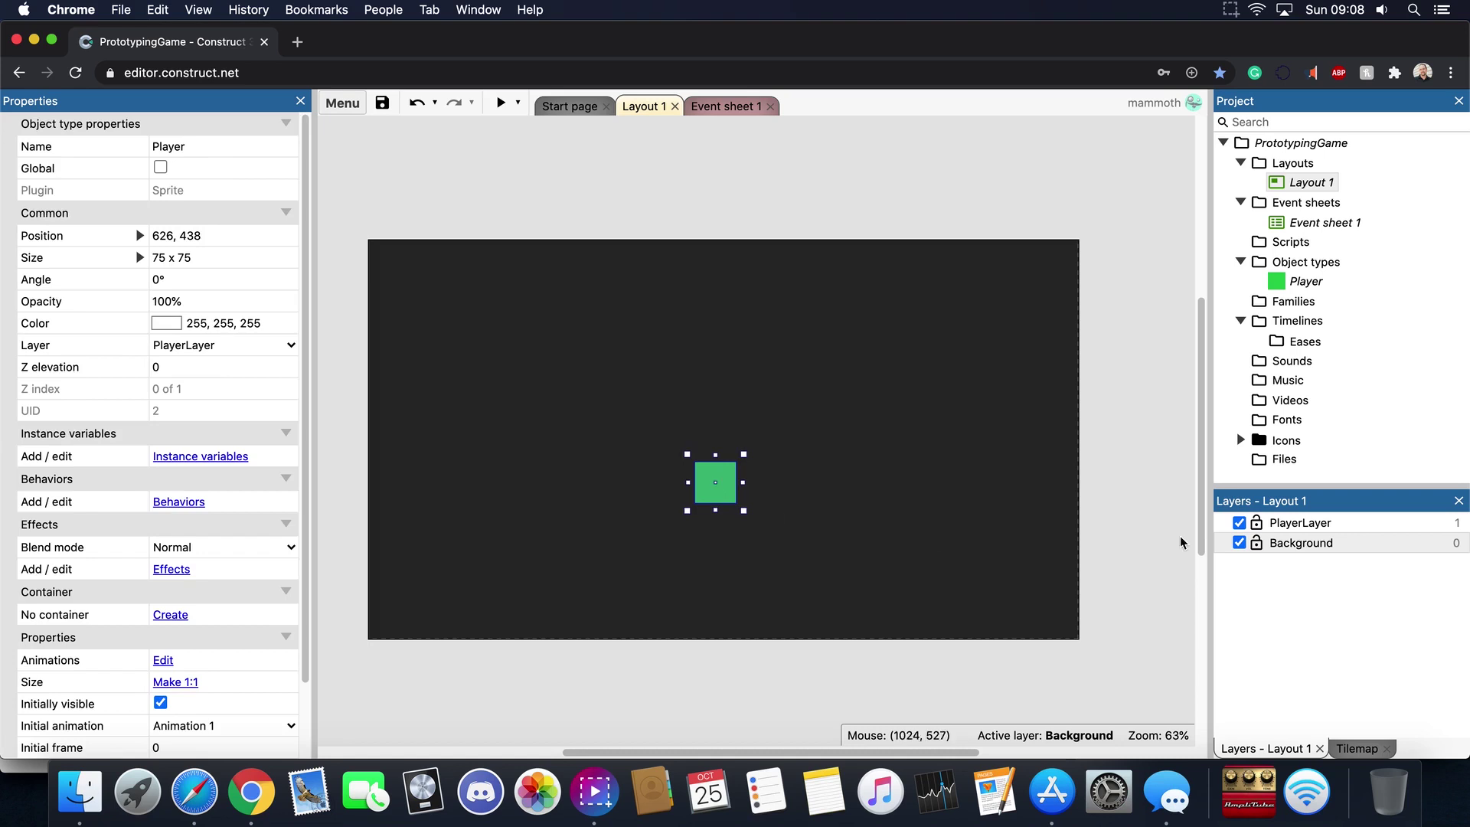
pyautogui.click(1330, 525)
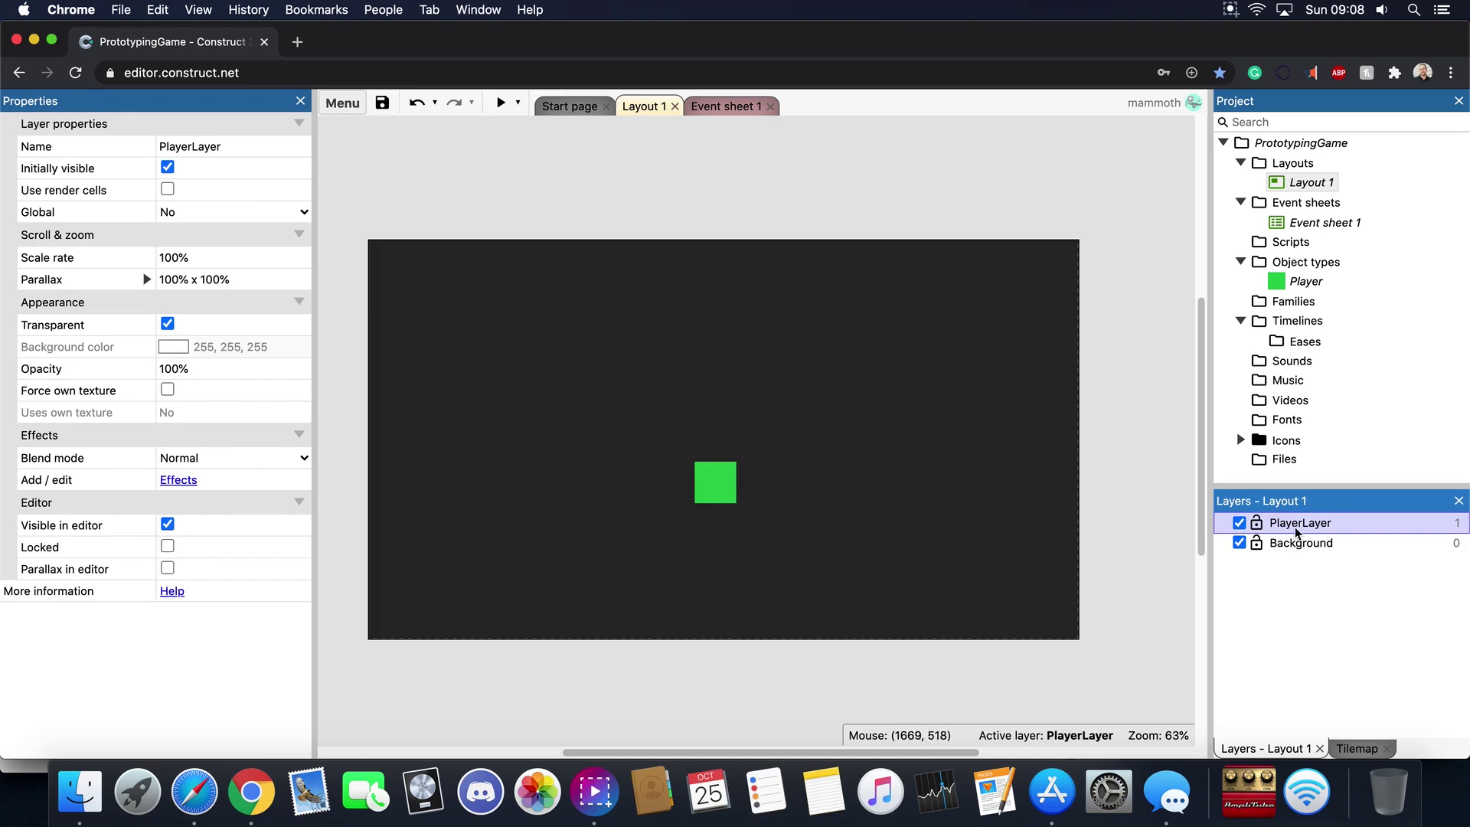
pyautogui.click(167, 324)
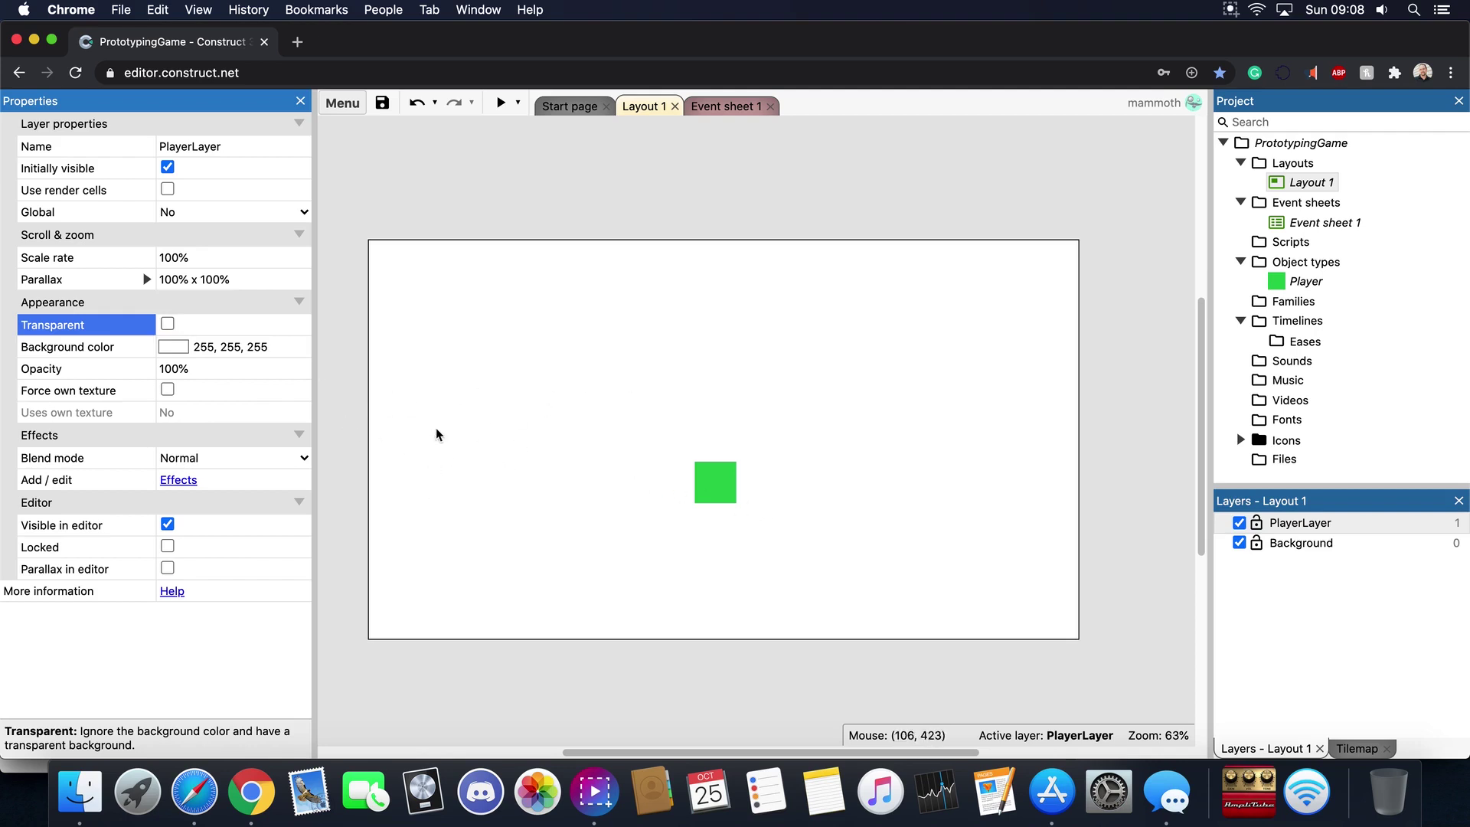
pyautogui.click(168, 323)
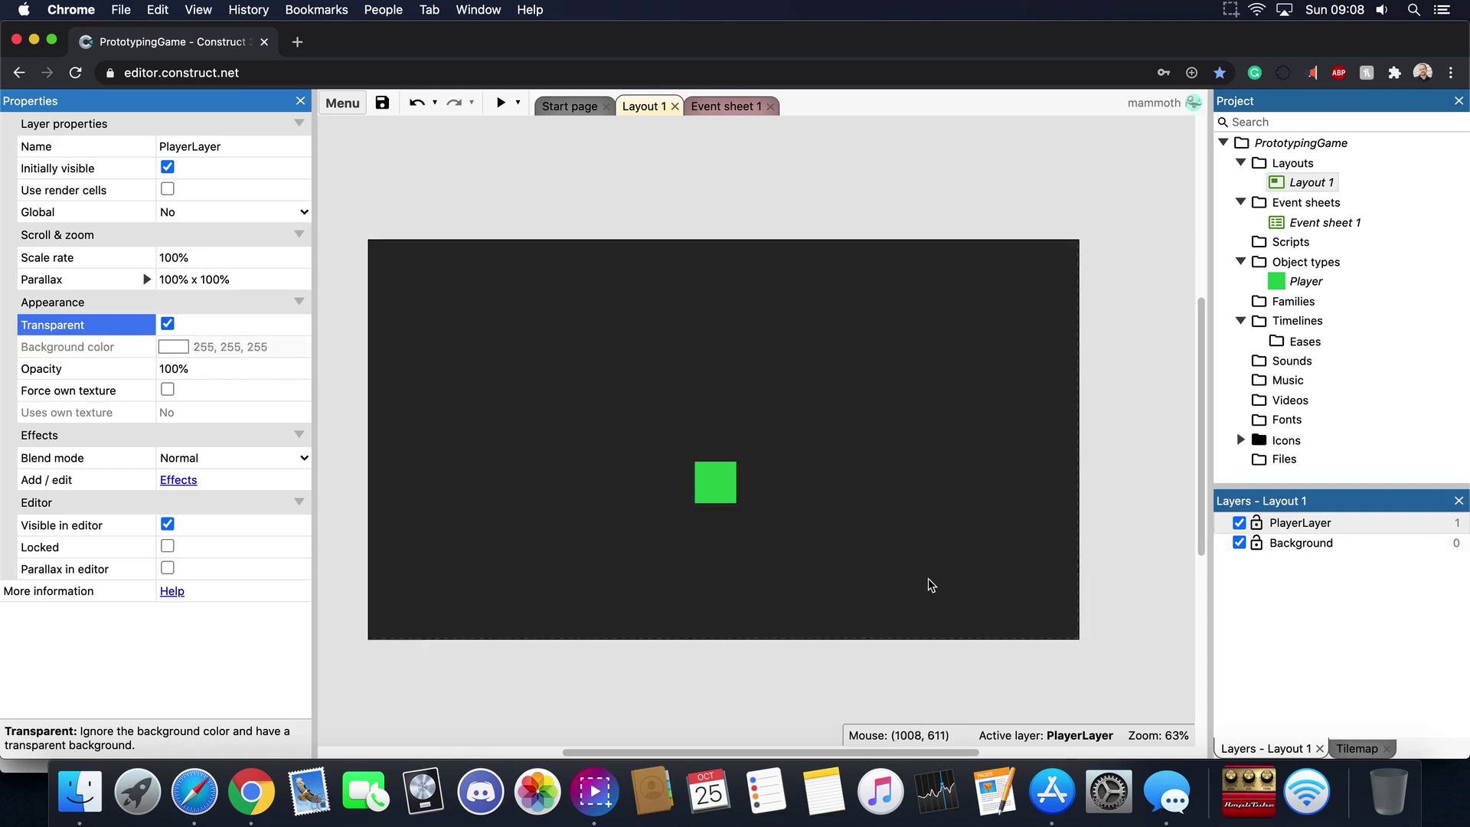
# Test making the Background layer transparent, then restore it to opaque
pyautogui.click(1303, 542)
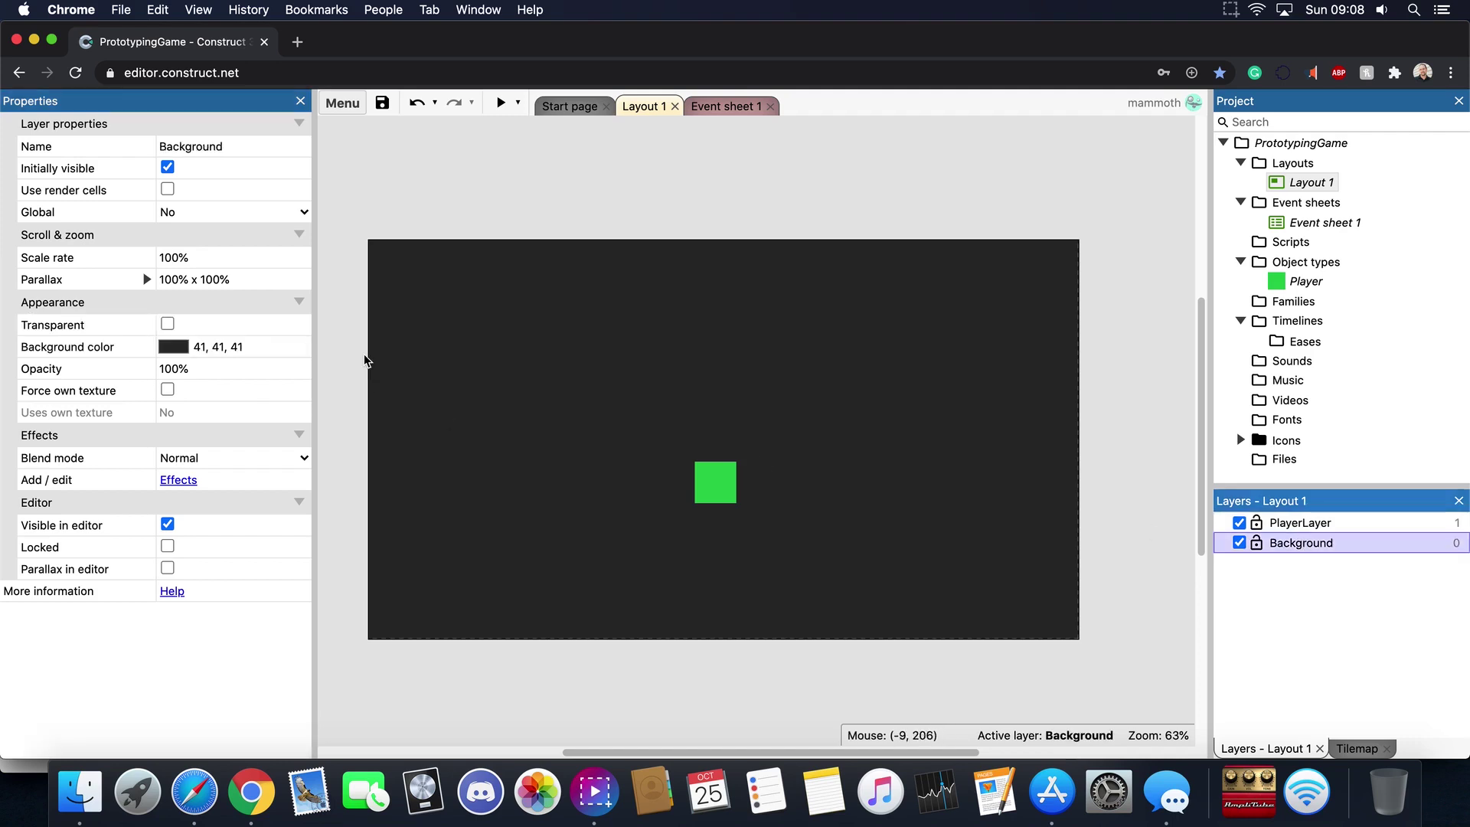
pyautogui.click(168, 324)
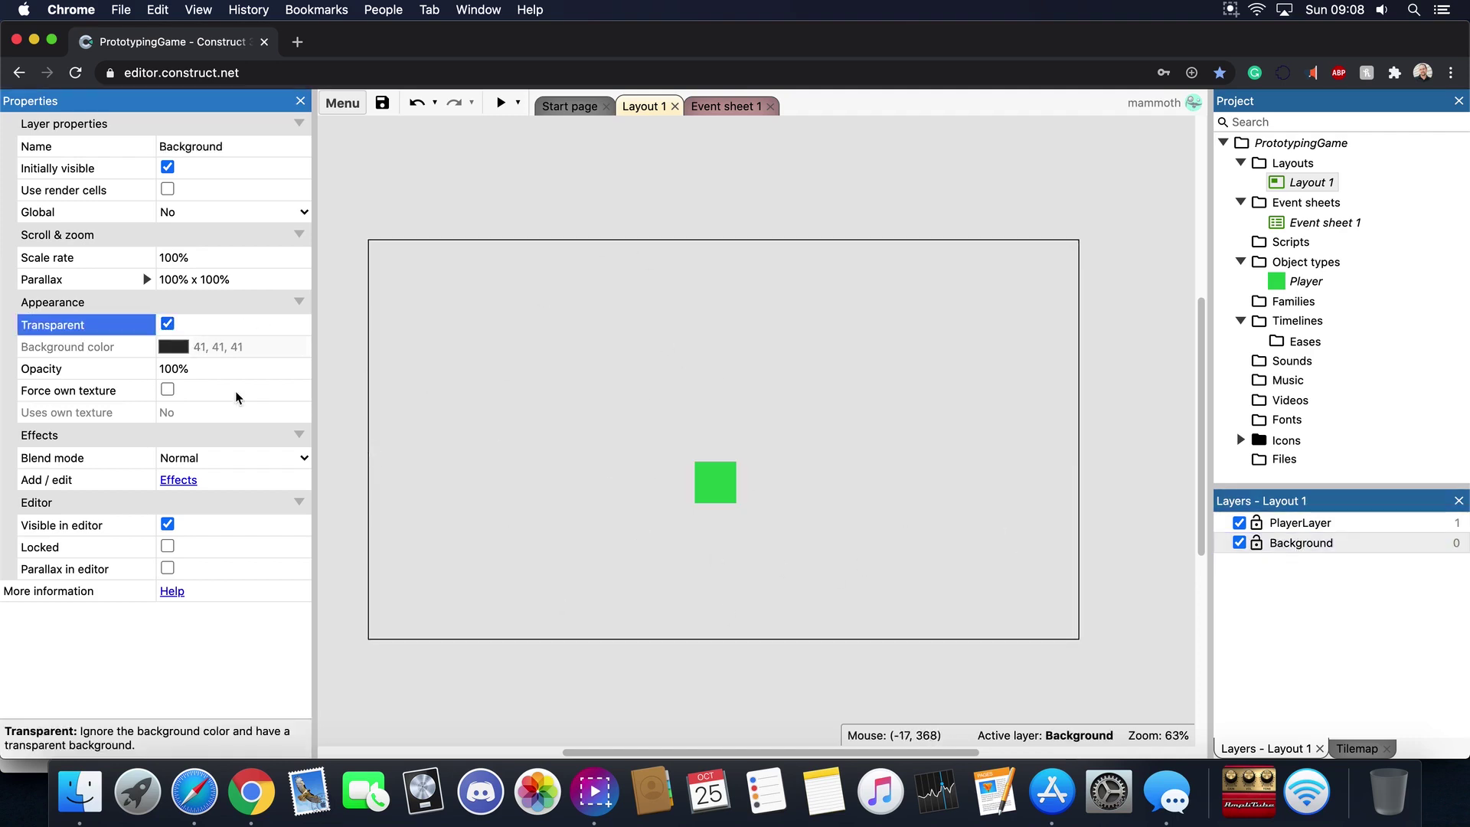
pyautogui.click(168, 323)
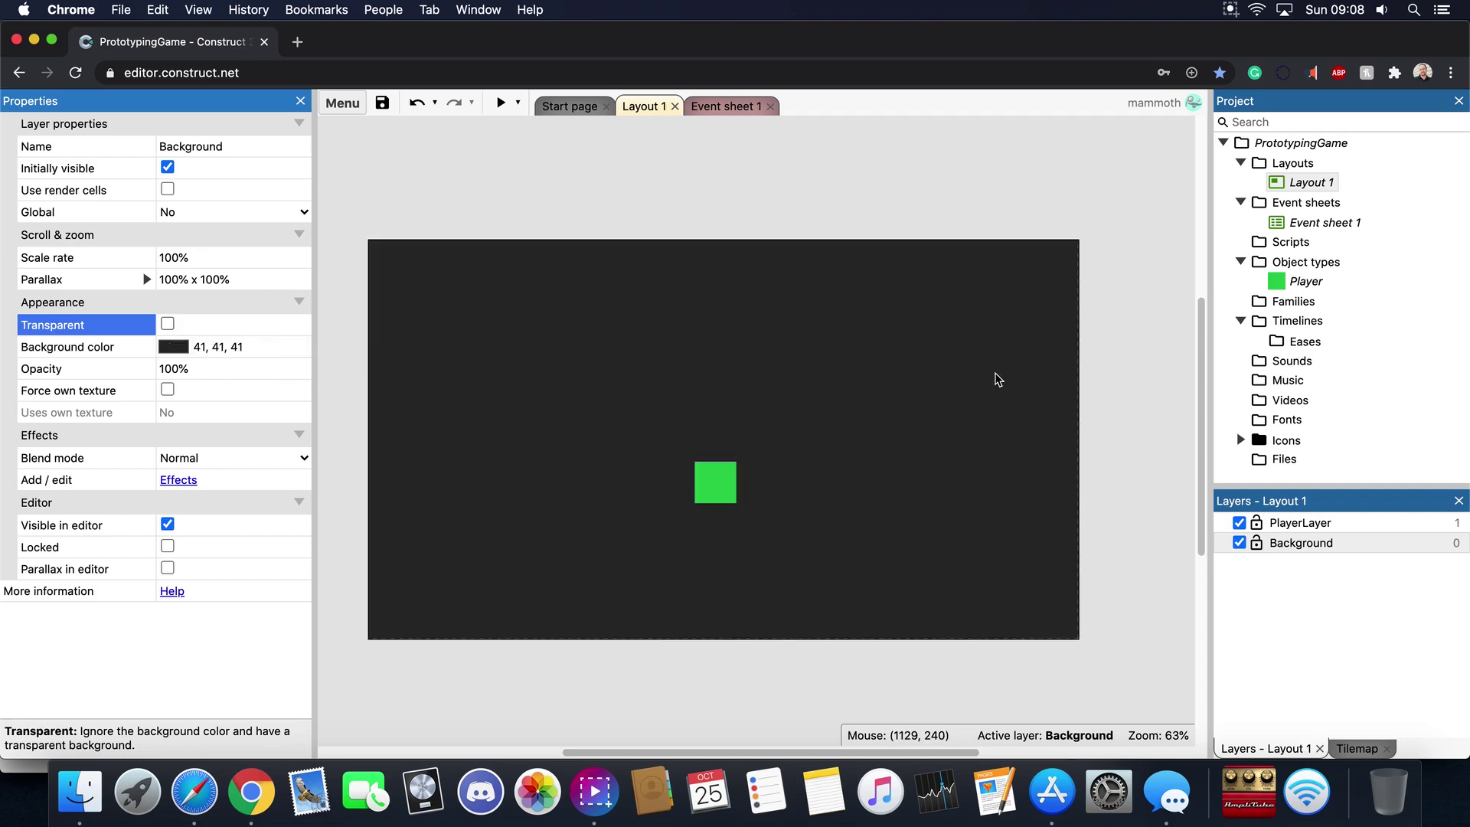